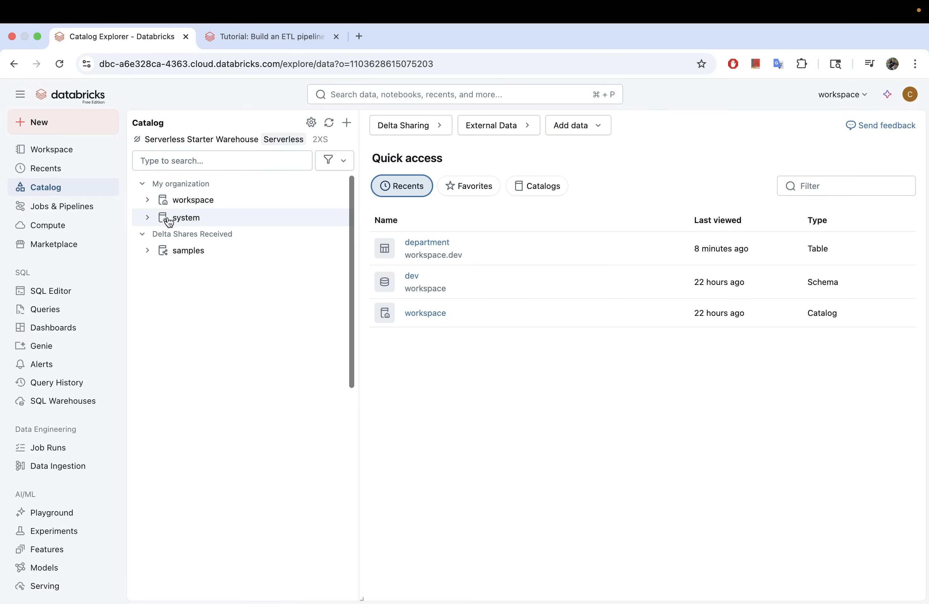
Try to delete the dev schema from the workspace catalog
left_click(148, 201)
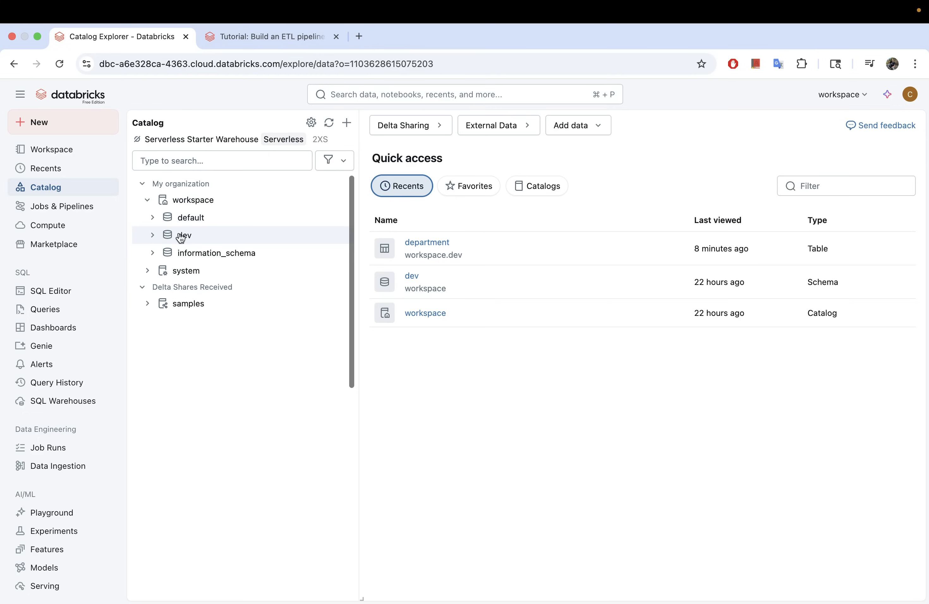
left_click(152, 235)
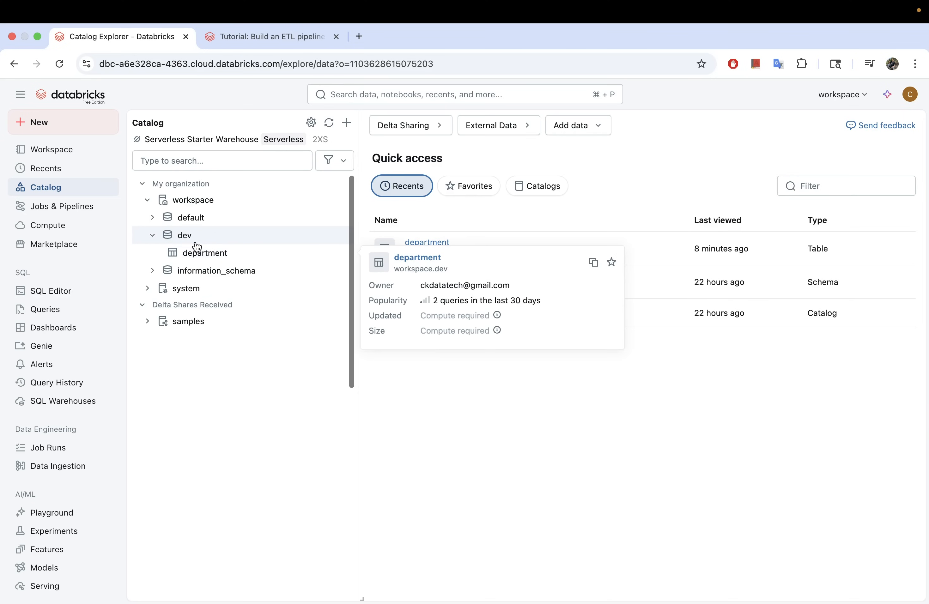
left_click(231, 240)
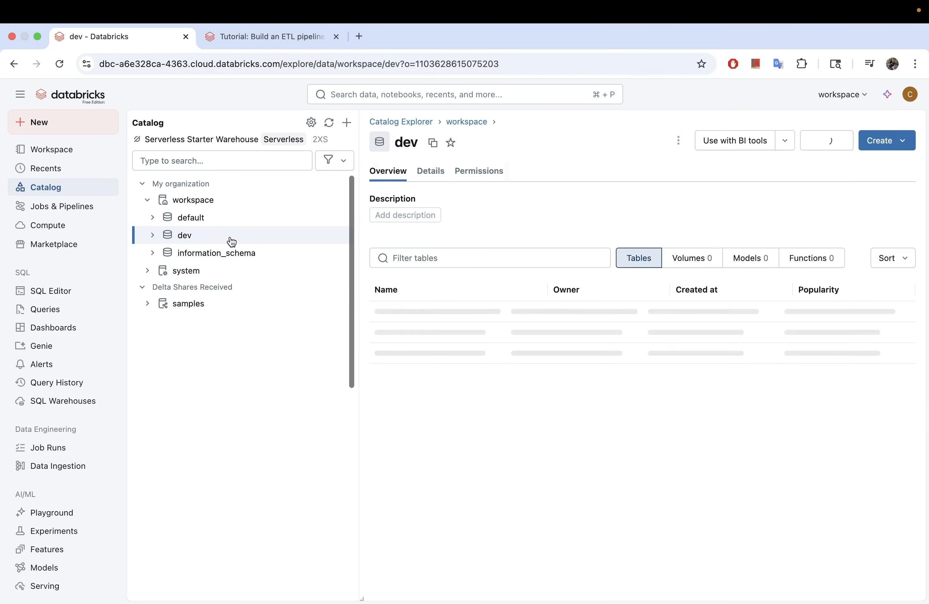
left_click(678, 140)
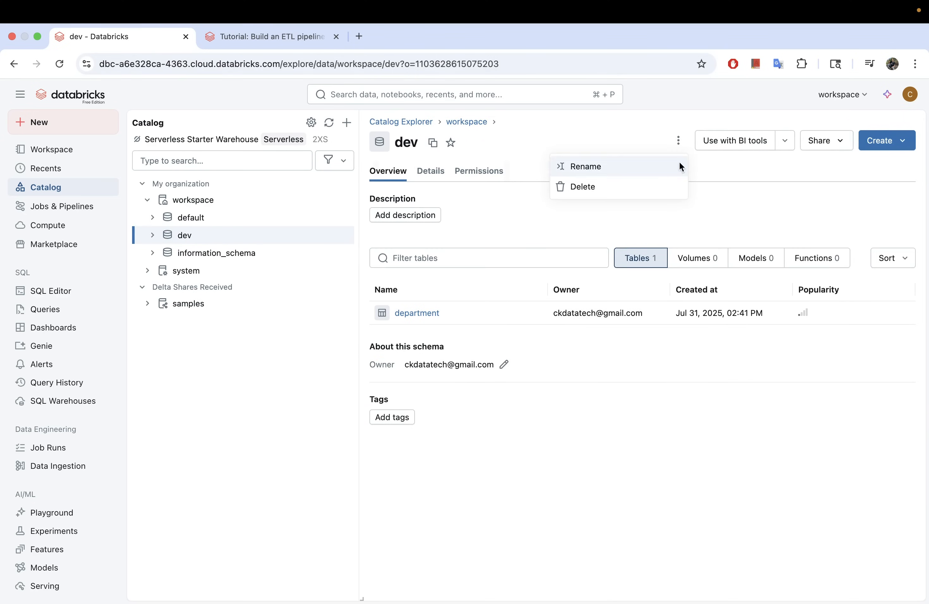
left_click(601, 187)
left_click(635, 366)
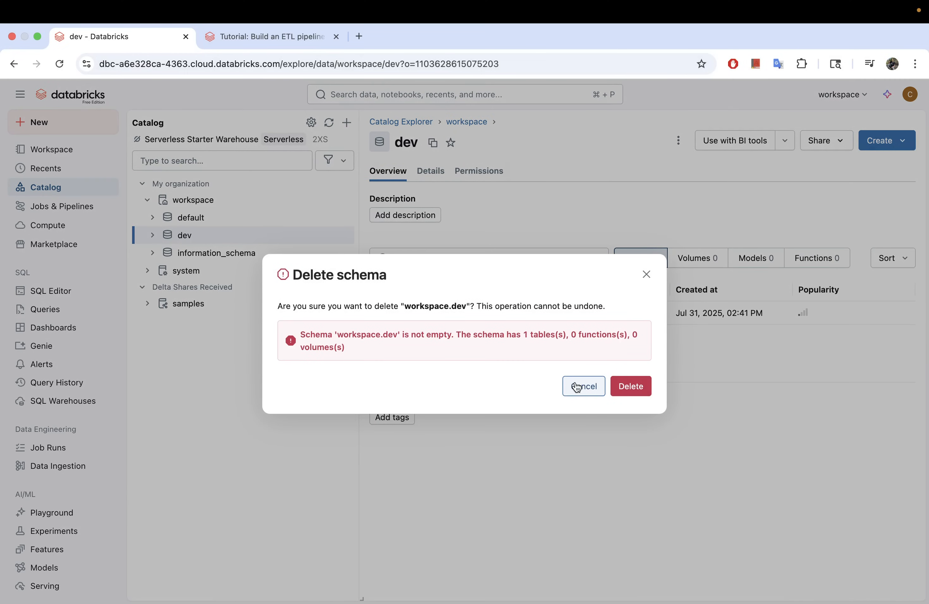
left_click(597, 386)
Delete the department table from the dev schema
left_click(153, 234)
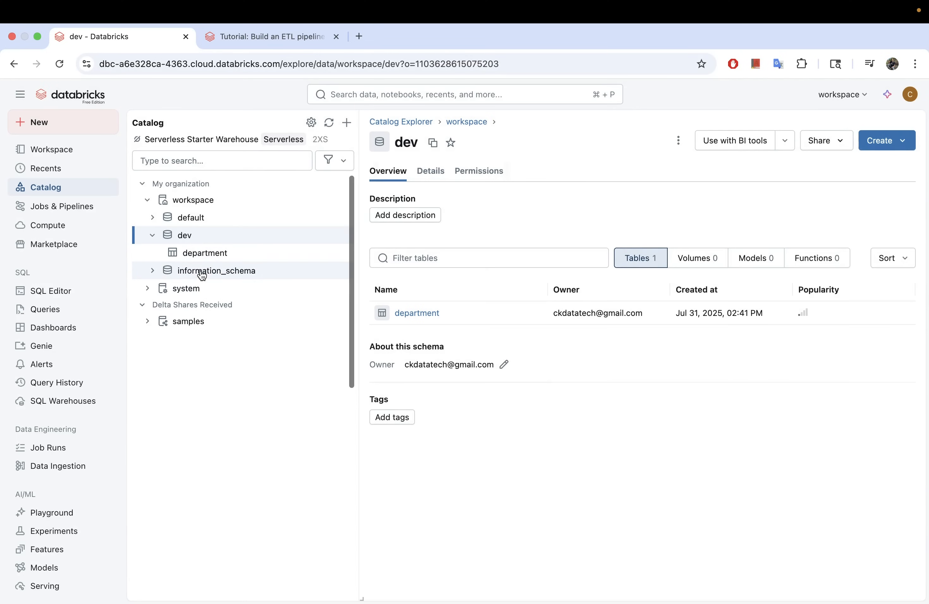
left_click(208, 254)
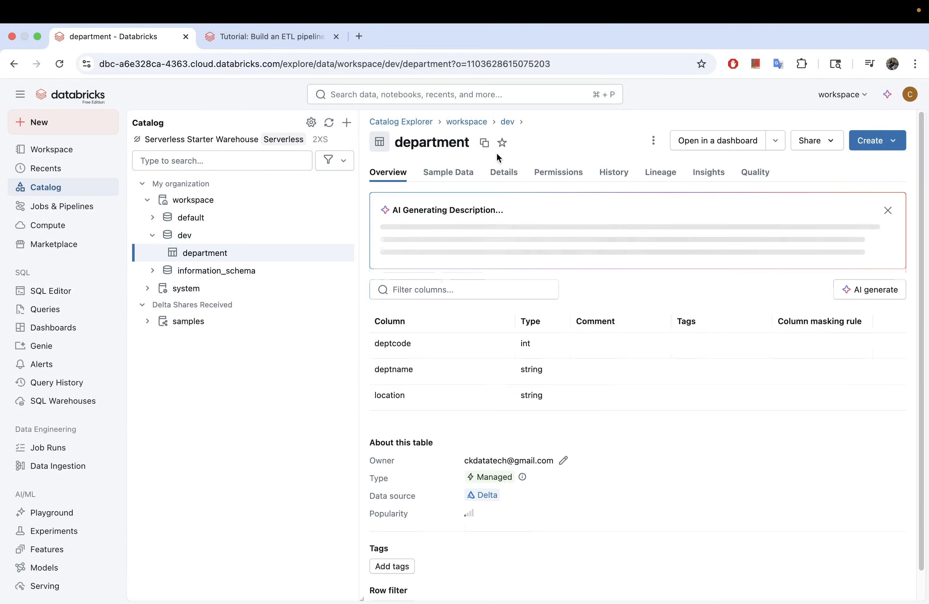
left_click(652, 142)
left_click(592, 192)
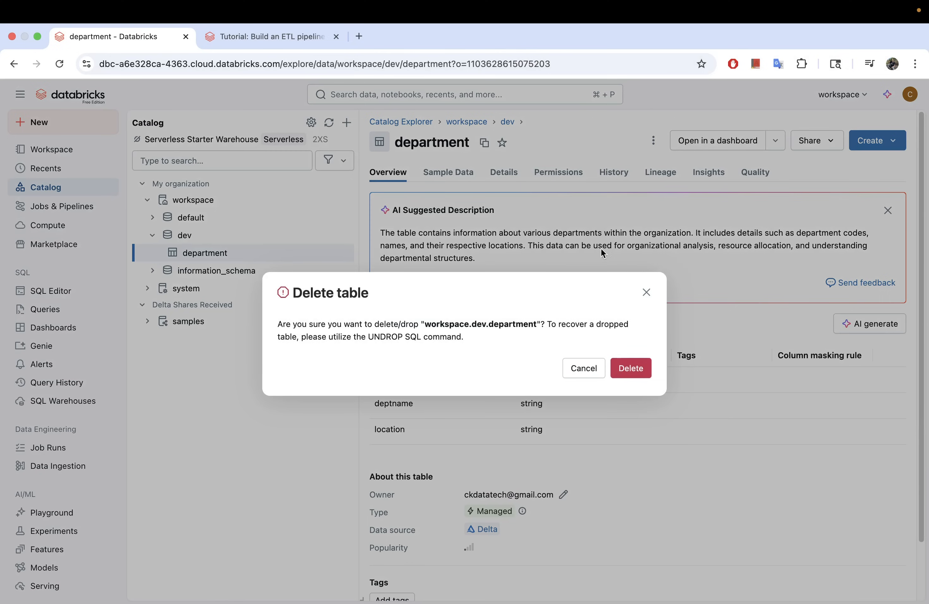
left_click(629, 367)
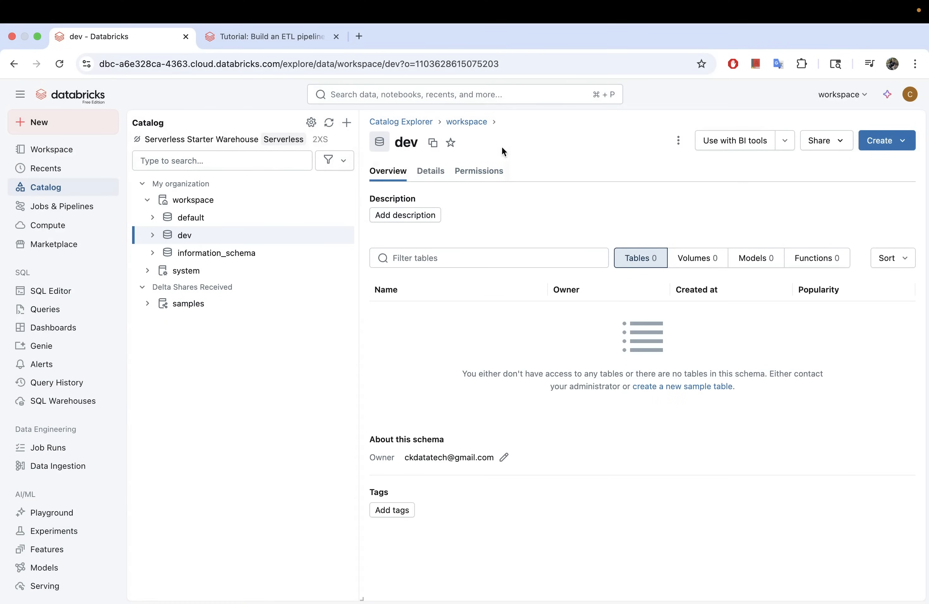
Delete the dev schema from the workspace catalog
left_click(678, 140)
left_click(657, 189)
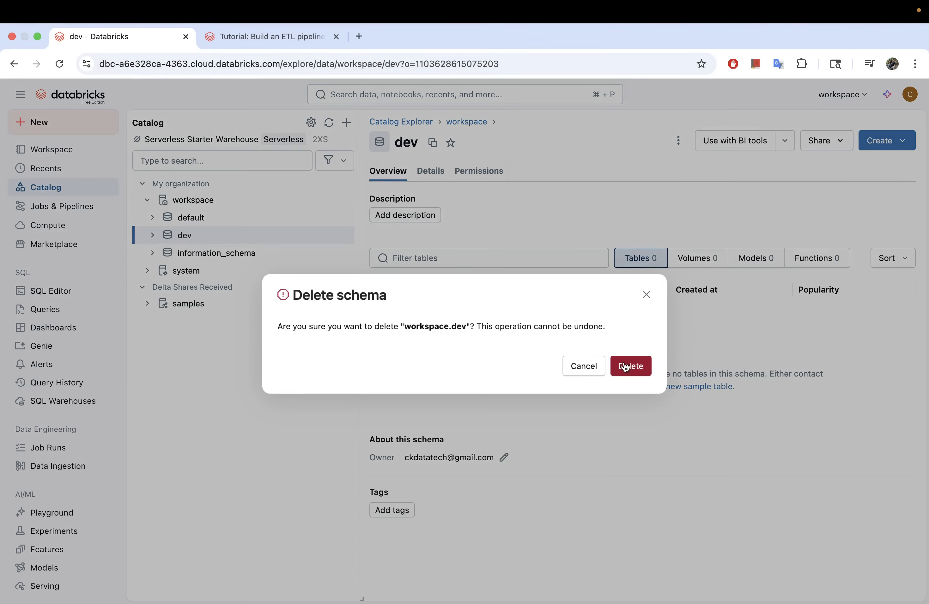
left_click(625, 363)
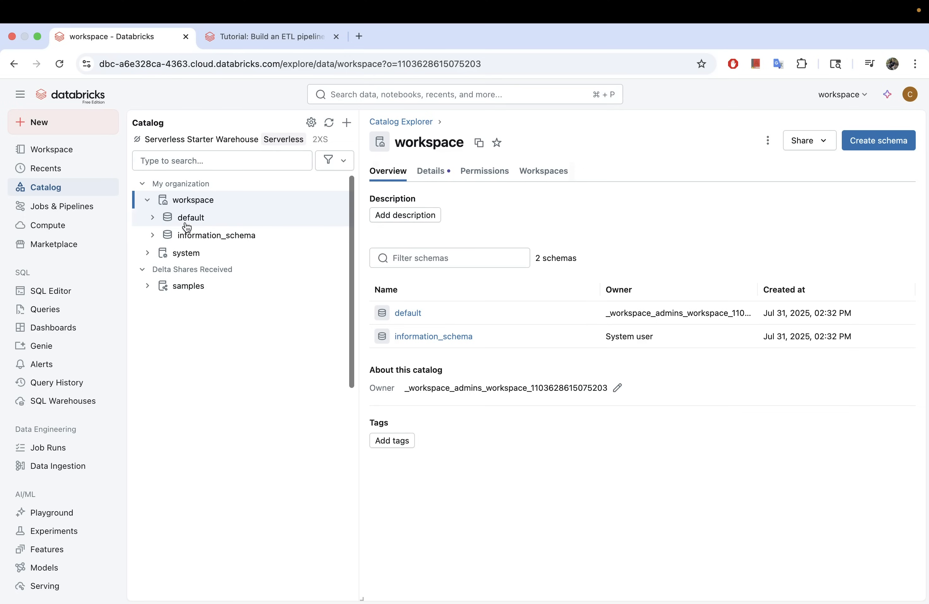
left_click(204, 204)
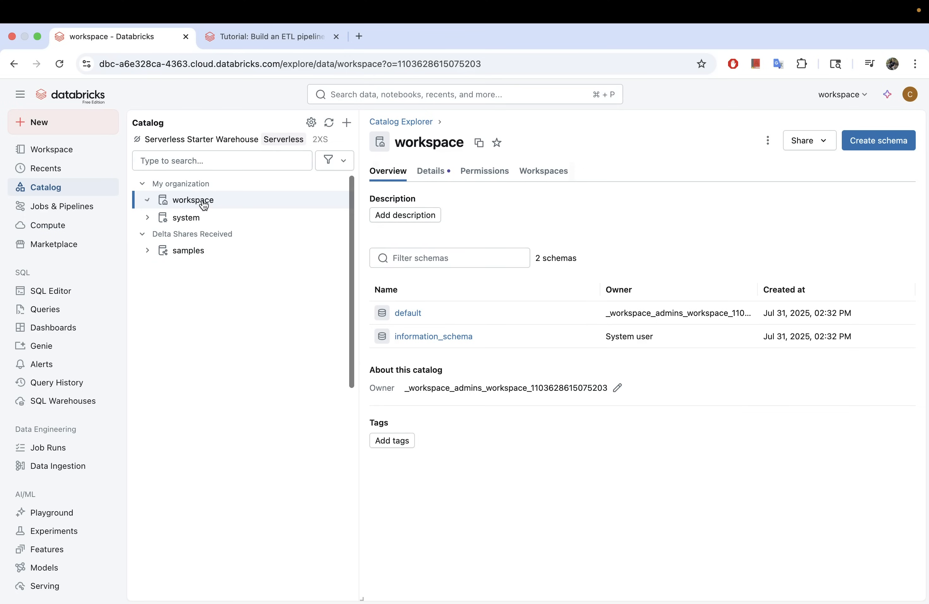
left_click(203, 204)
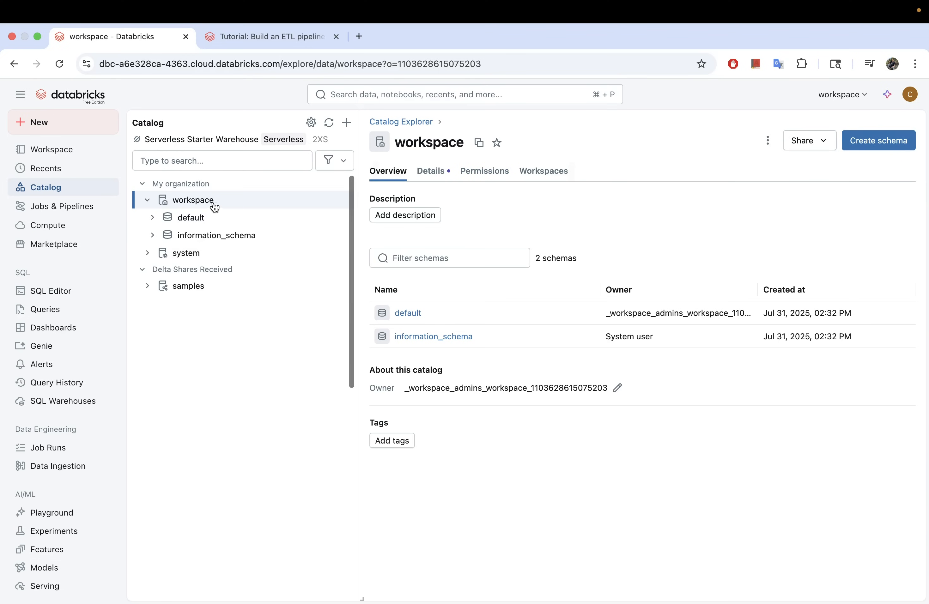
left_click(227, 204)
left_click(227, 204)
left_click(700, 180)
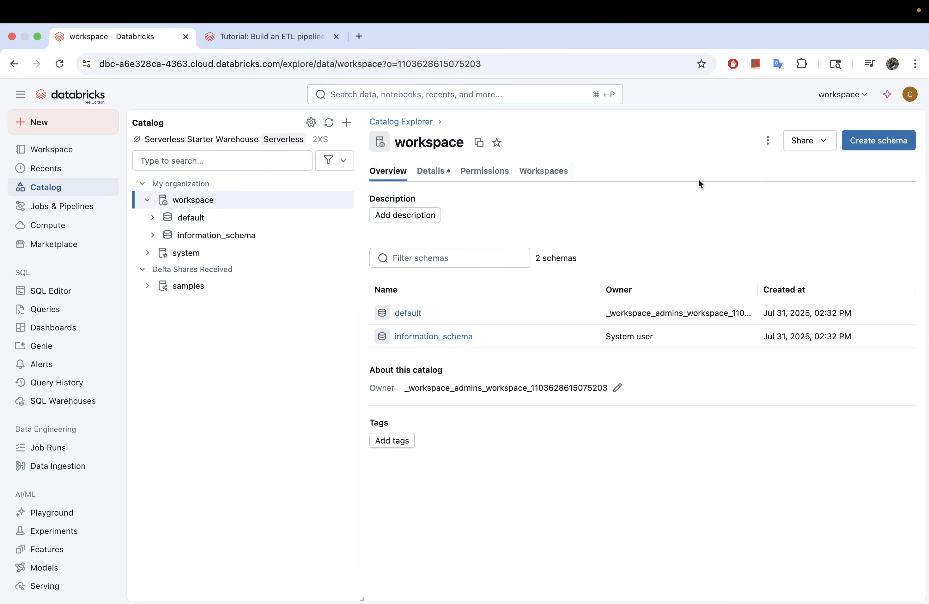
Create a schema named bronze in the workspace catalog without specifying a storage location
left_click(851, 149)
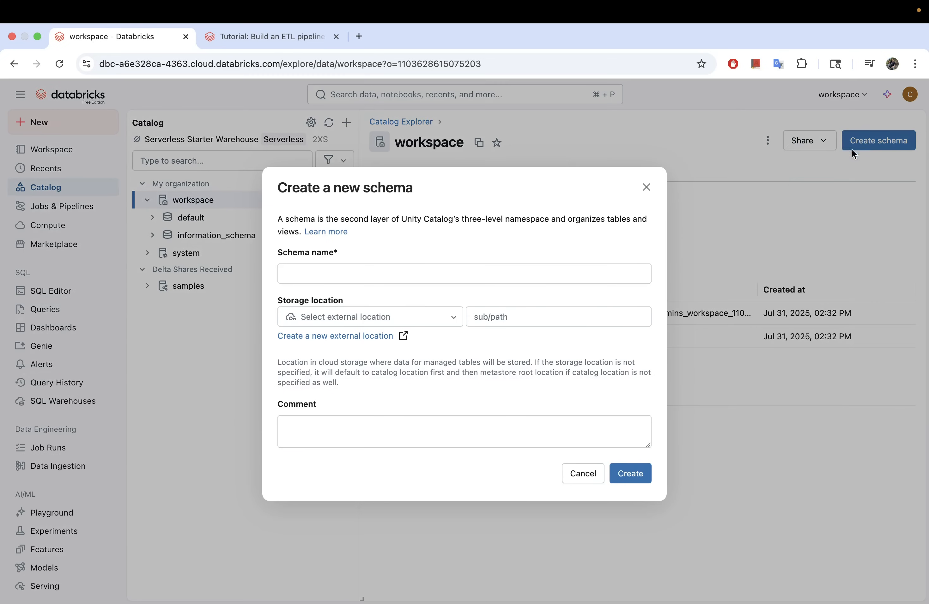
left_click(368, 275)
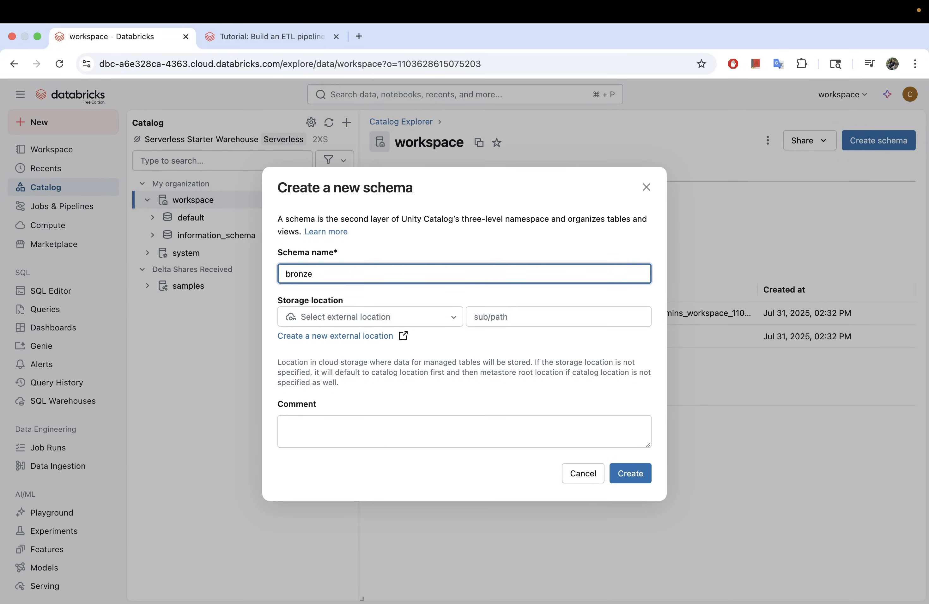
left_click(617, 470)
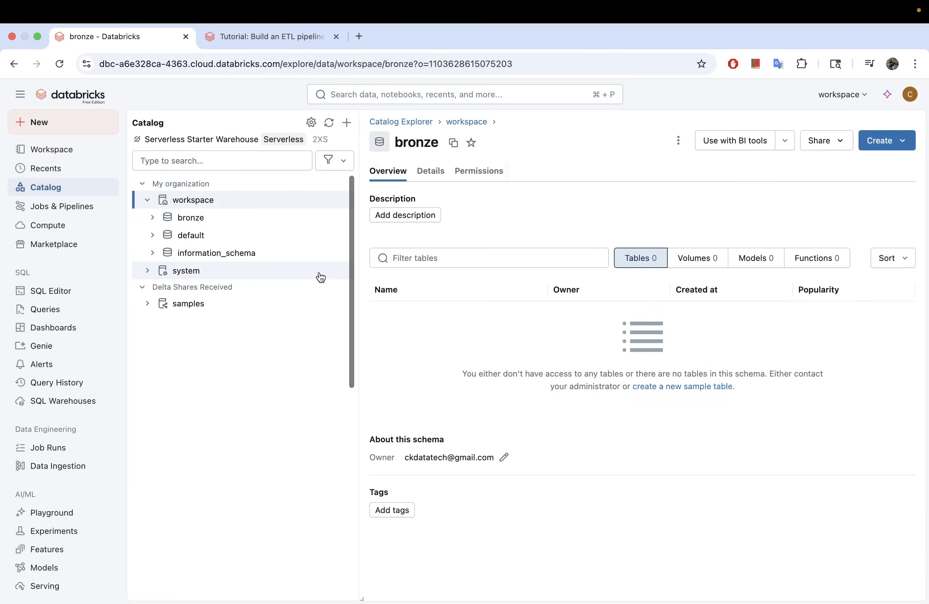
Check the contents of the bronze schema and view the page for creating a table from a file upload
mouse_move(182, 202)
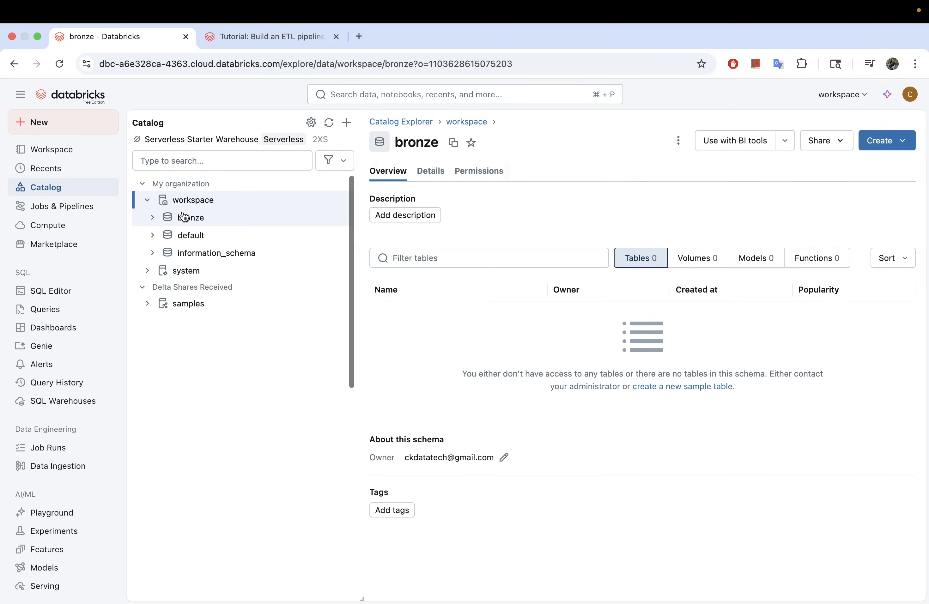
mouse_move(179, 227)
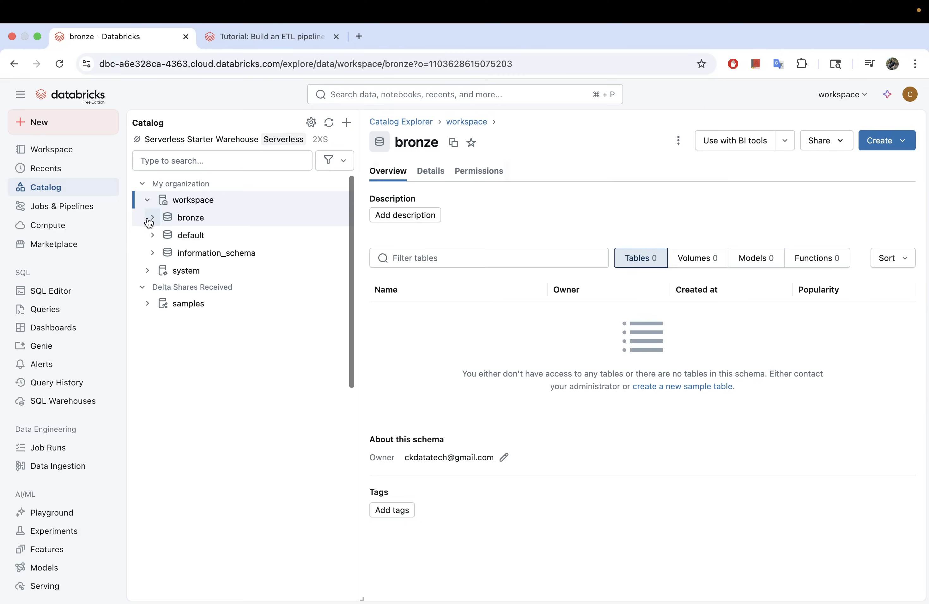
left_click(187, 221)
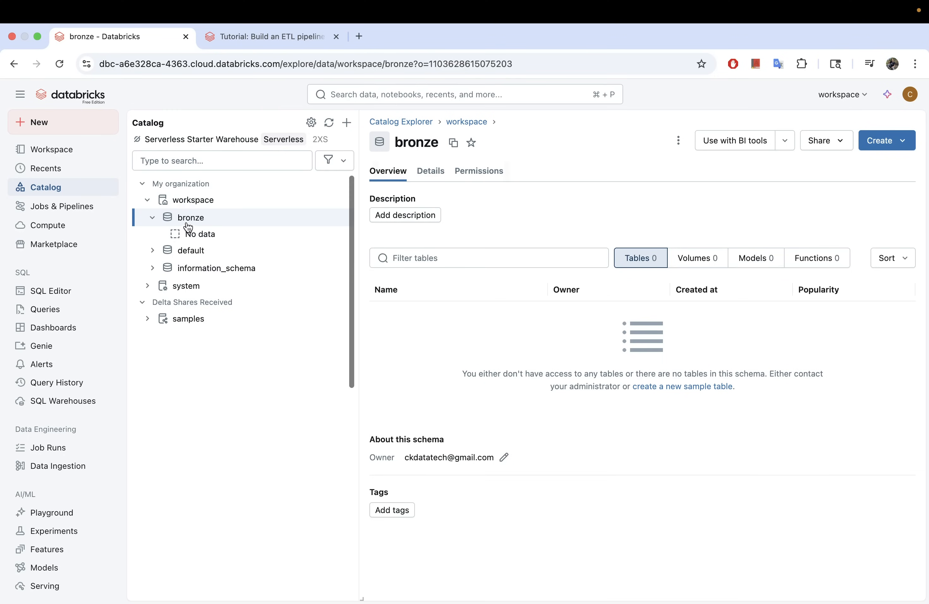
mouse_move(214, 220)
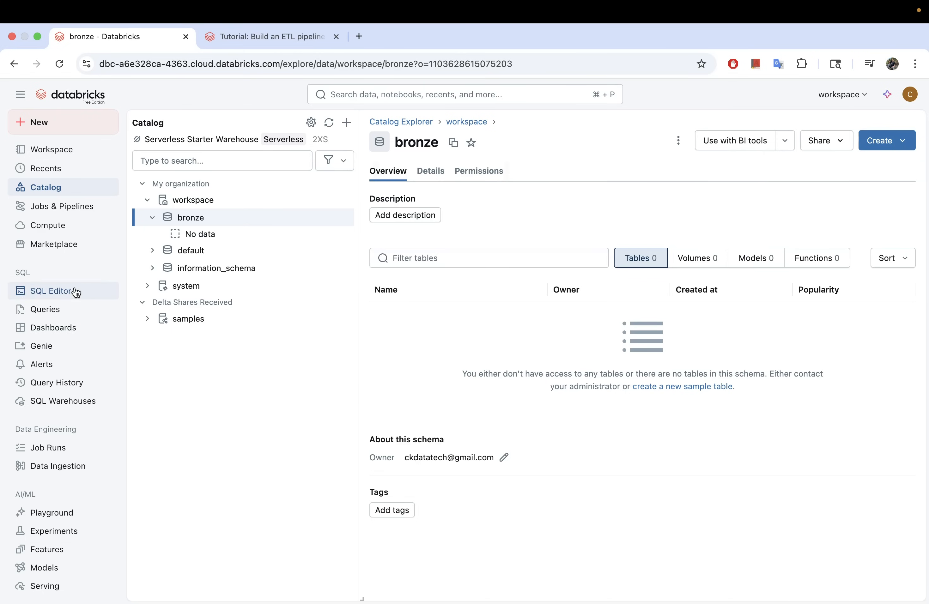
double_click(200, 219)
left_click(202, 223)
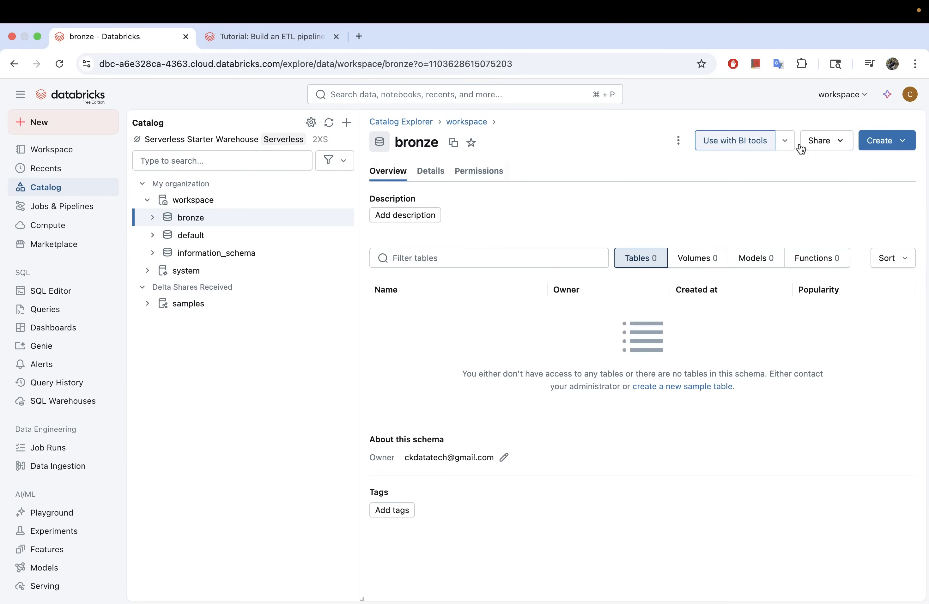
left_click(887, 145)
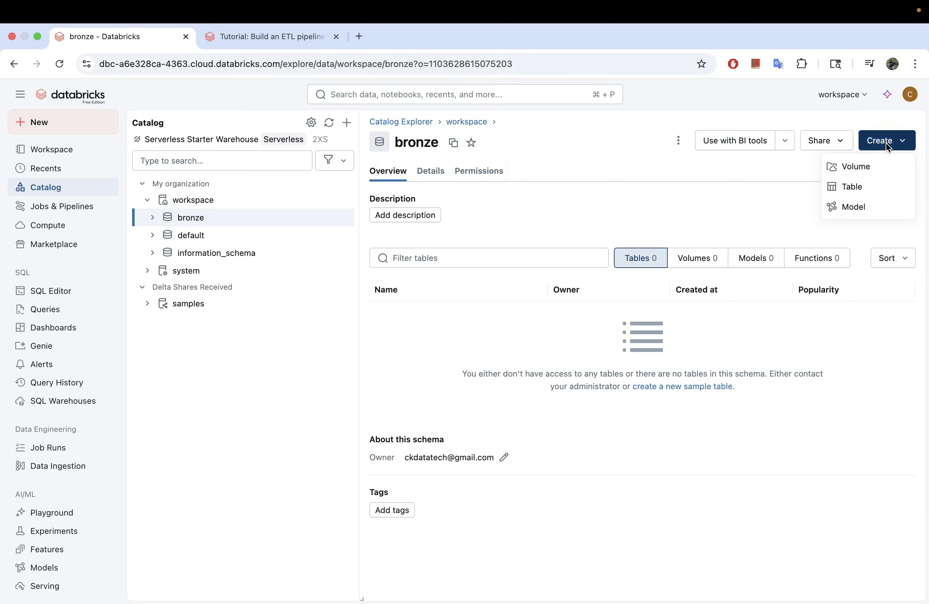
left_click(856, 192)
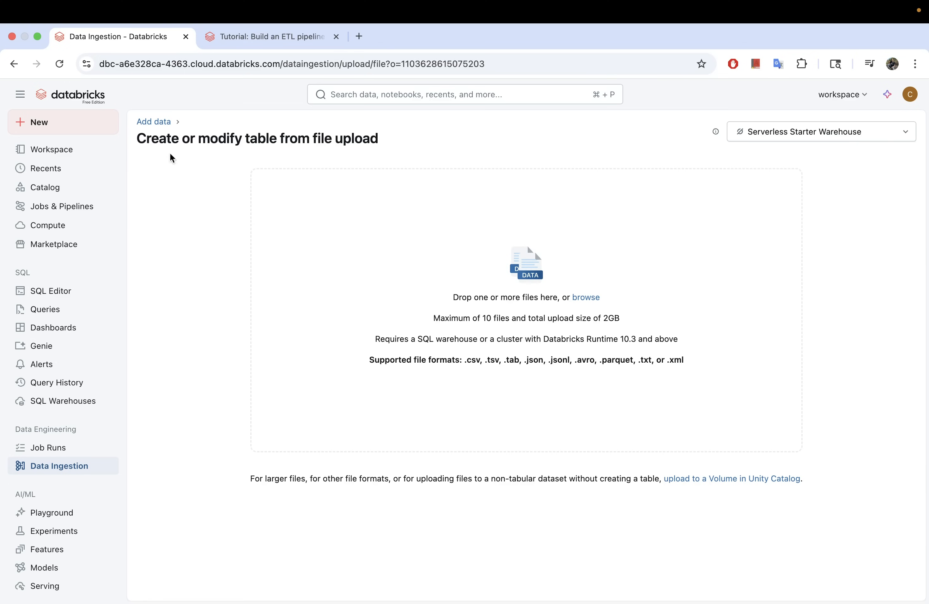
Close all existing queries in the SQL Editor, discarding unsaved changes, and create a new query
left_click(56, 293)
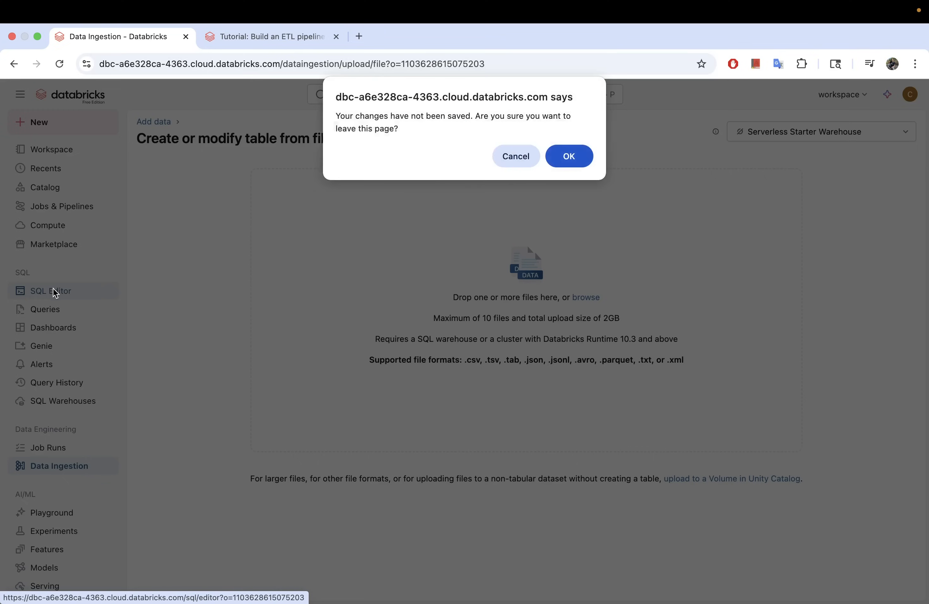
left_click(573, 159)
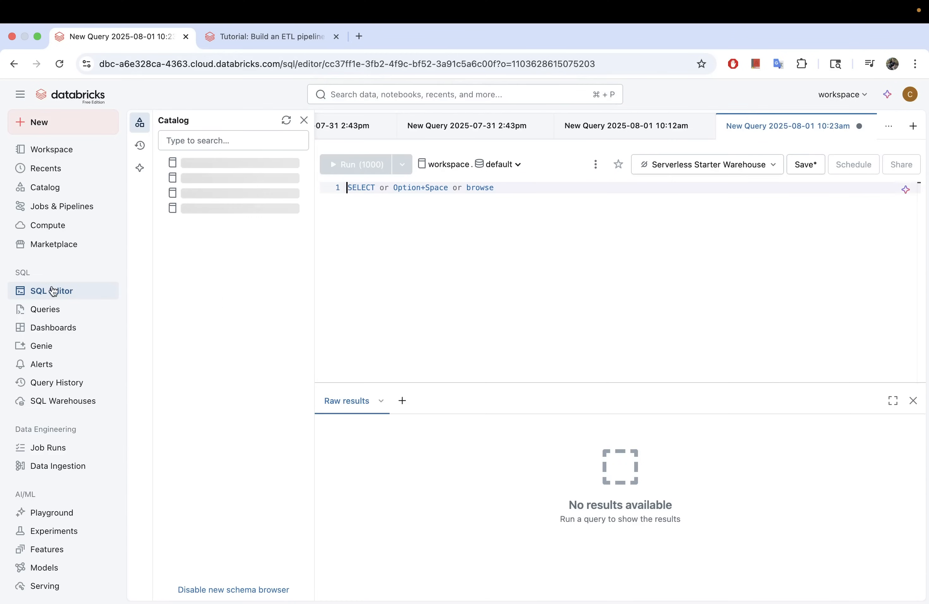
right_click(783, 129)
left_click(758, 201)
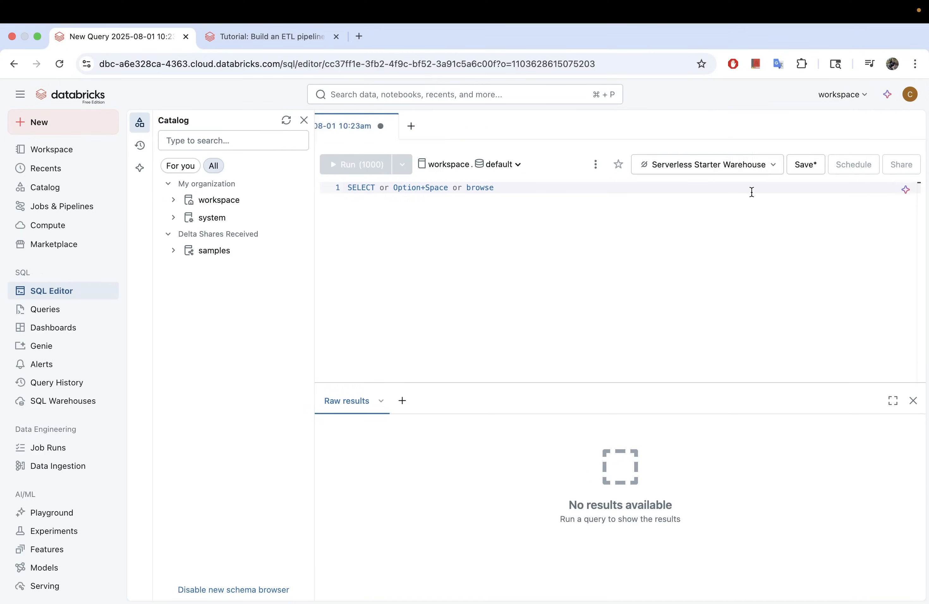
left_click(458, 126)
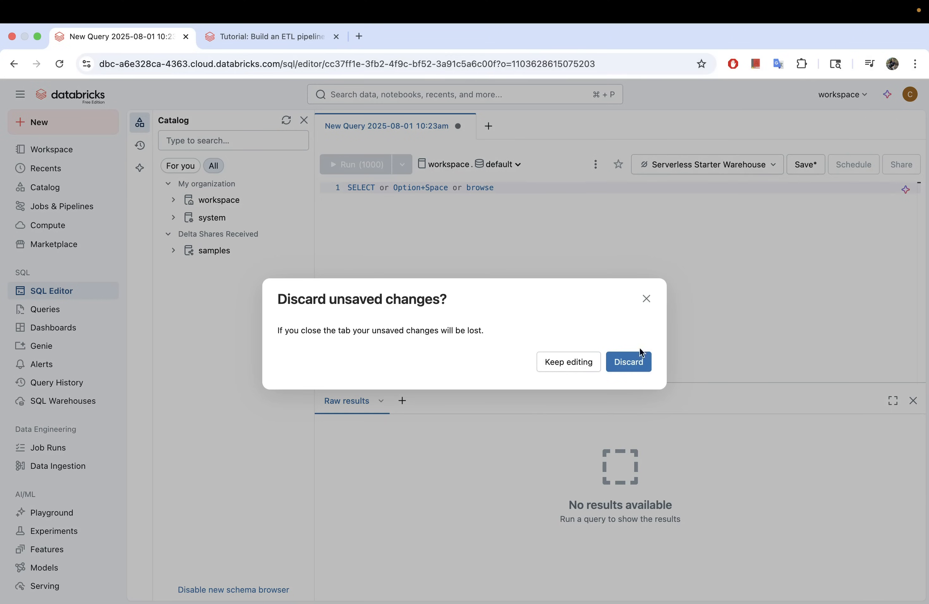
left_click(633, 363)
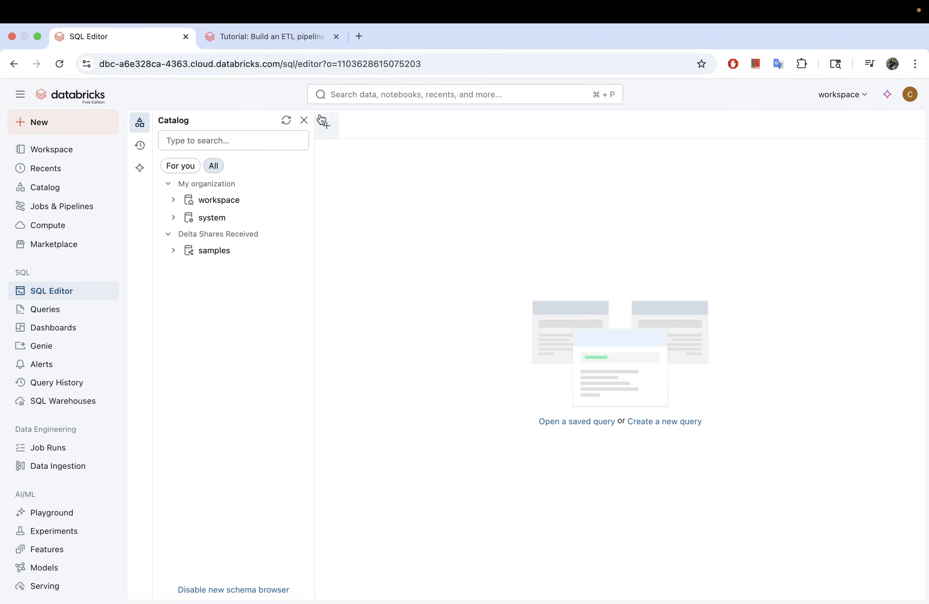
left_click(325, 125)
left_click(372, 154)
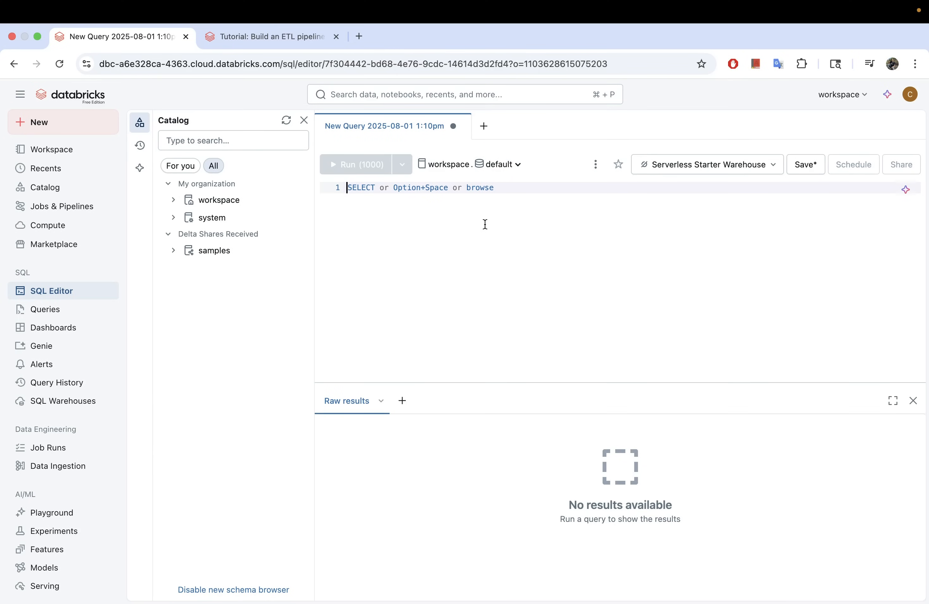
type("catalog.che")
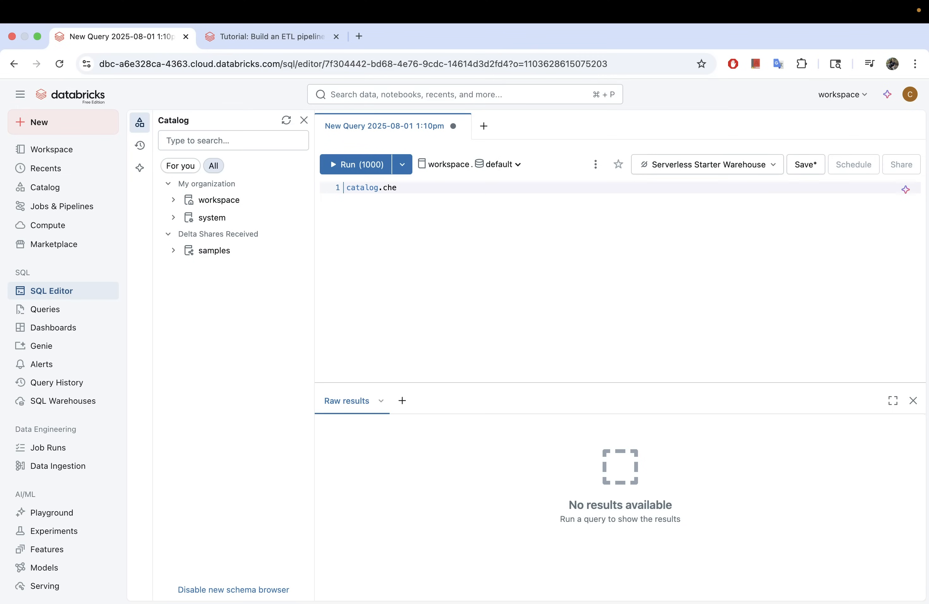
type(".schema.table")
key("BackSpace")
key("BackSpace")
key("BackSpace")
key("BackSpace")
key("BackSpace")
key("BackSpace")
key("BackSpace")
key("BackSpace")
key("BackSpace")
key("BackSpace")
key("BackSpace")
key("BackSpace")
key("BackSpace")
key("BackSpace")
key("BackSpace")
key("BackSpace")
key("BackSpace")
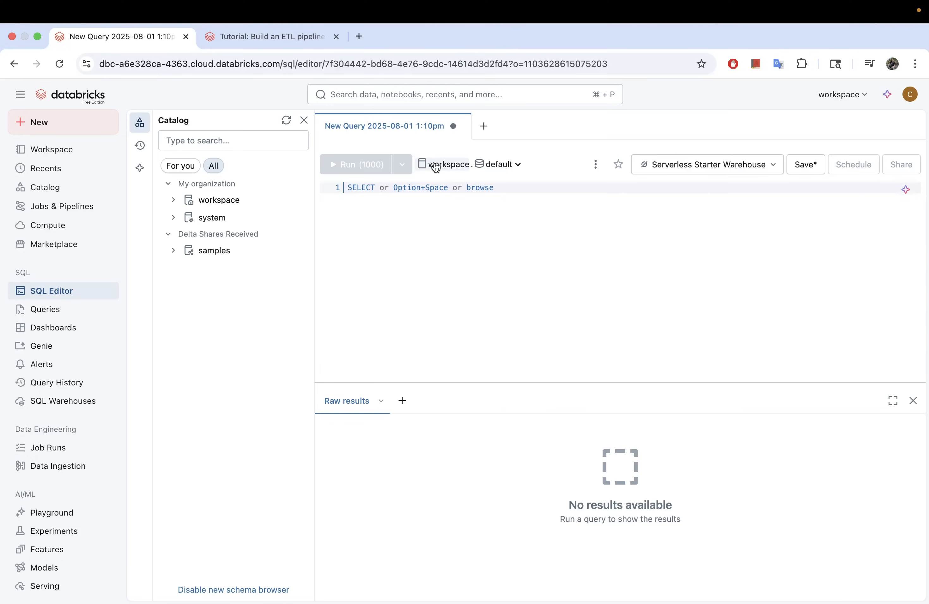
Set the new query's default schema to bronze in the workspace catalog
left_click(506, 165)
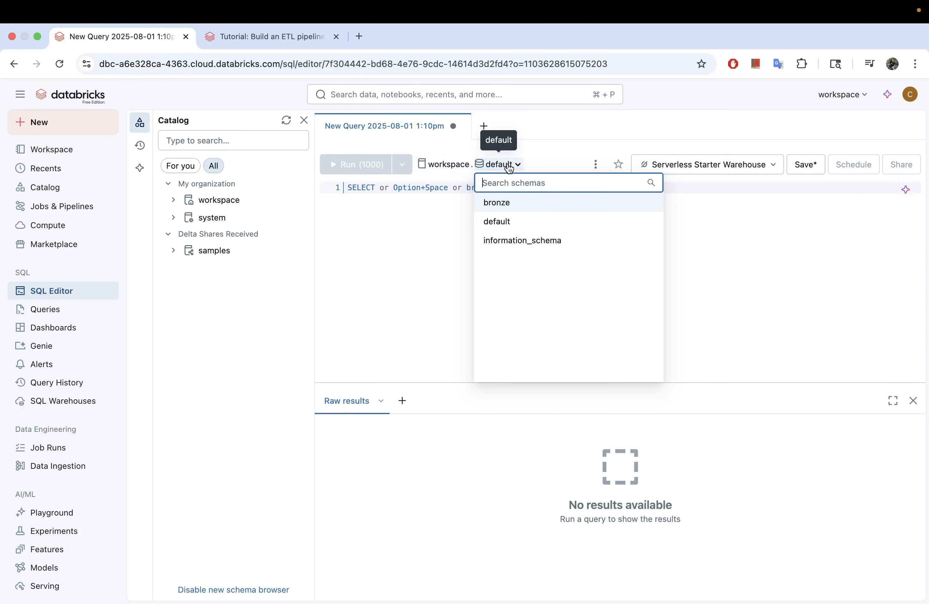
left_click(507, 212)
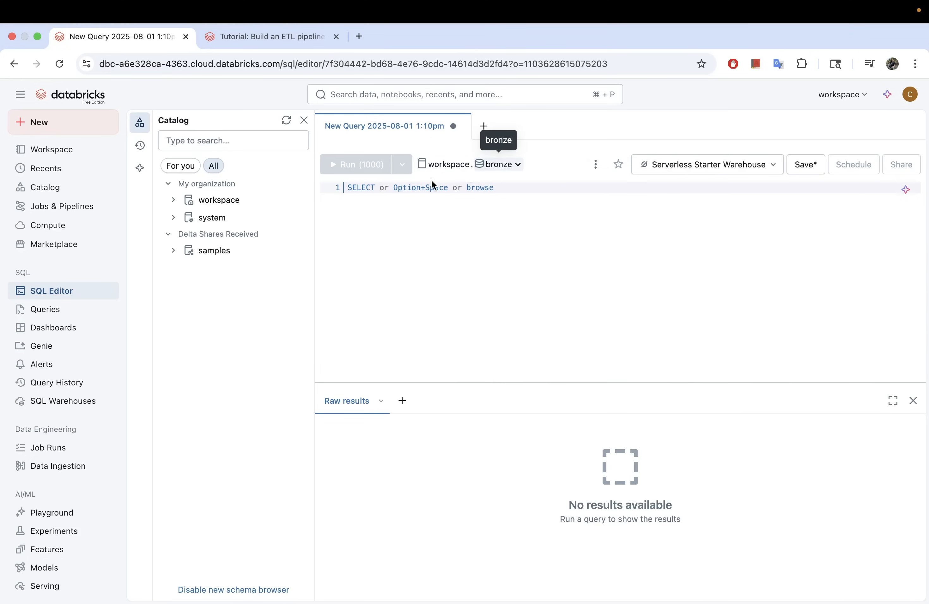
Switch to Sublime Text and copy the CREATE TABLE orders and INSERT INTO orders statements
key("super+Tab")
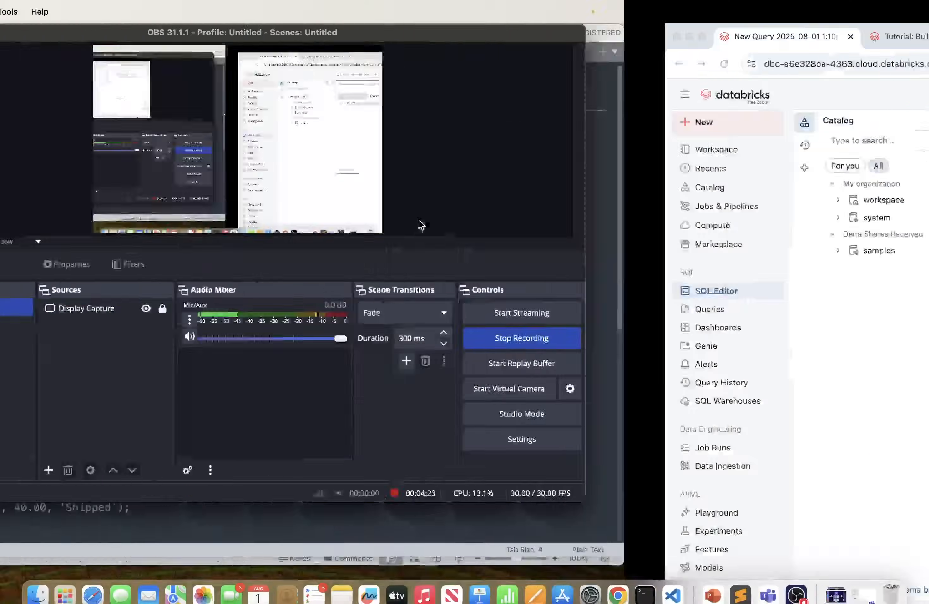
key("super+Tab")
key("super+Tab")
key("super+Tab")
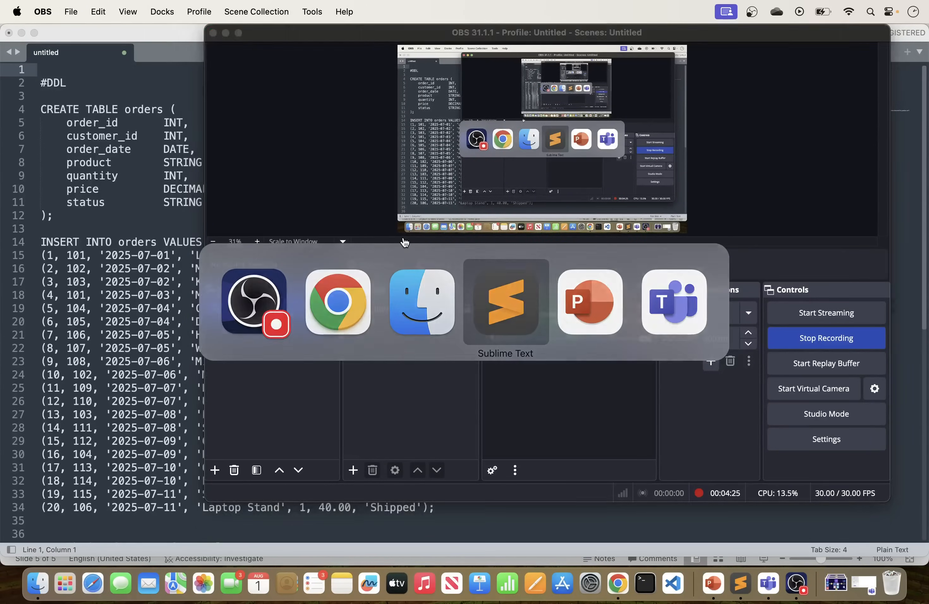
left_click(151, 226)
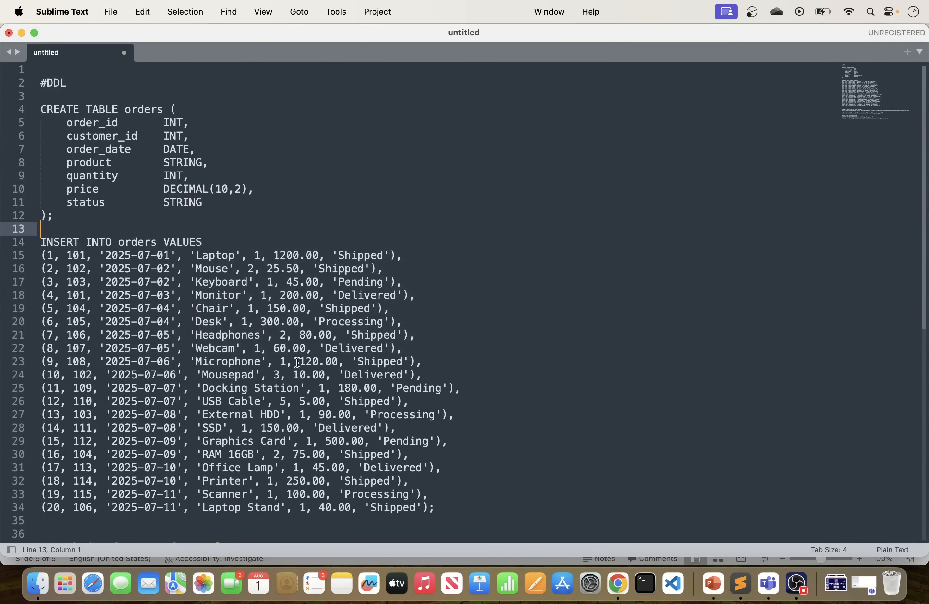
left_click_drag(449, 510, 31, 113)
key("super+c")
Switch back to Chrome, paste the copied SQL statements into the new query and enlarge the editor area
key("super+Tab")
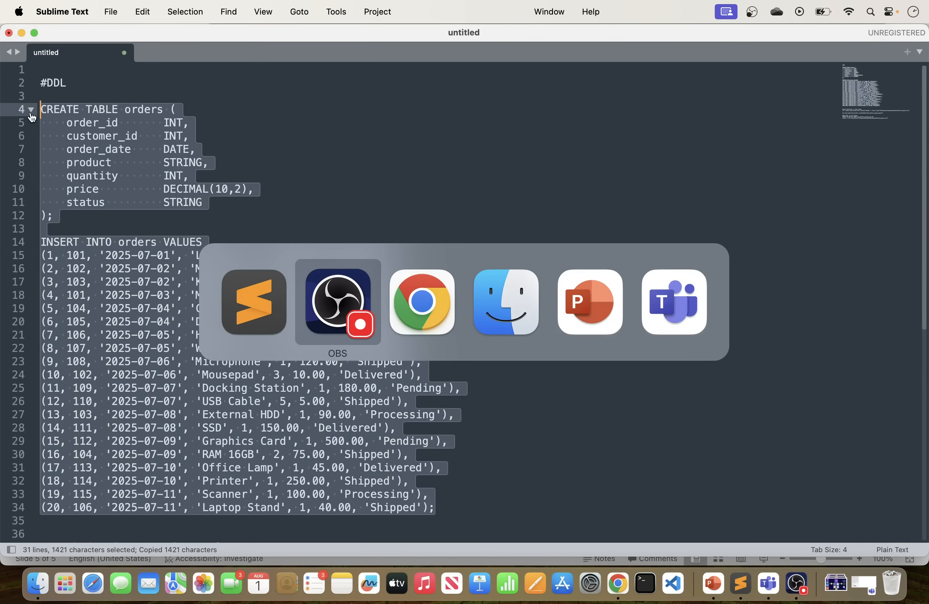
key("super+Tab")
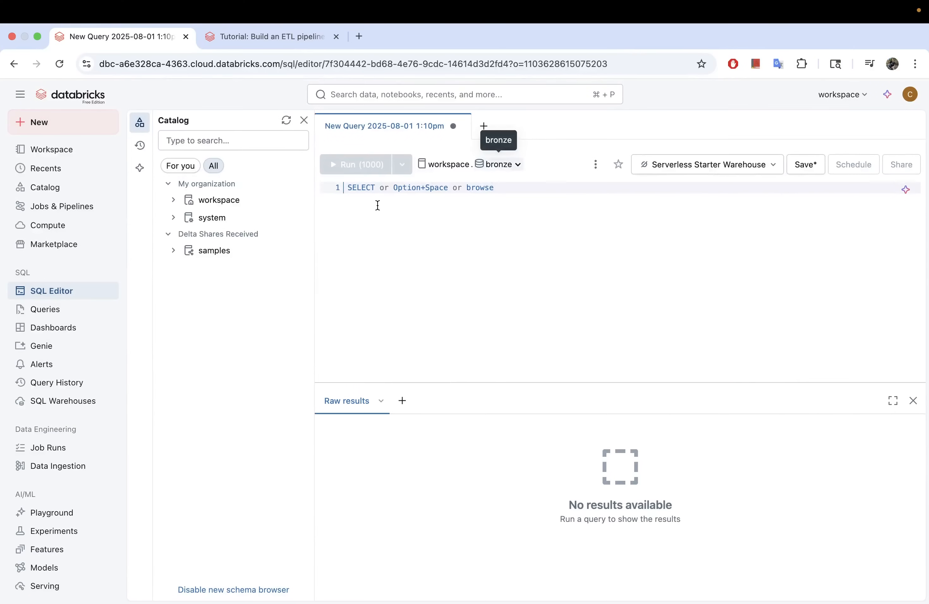
left_click(376, 203)
key("super+v")
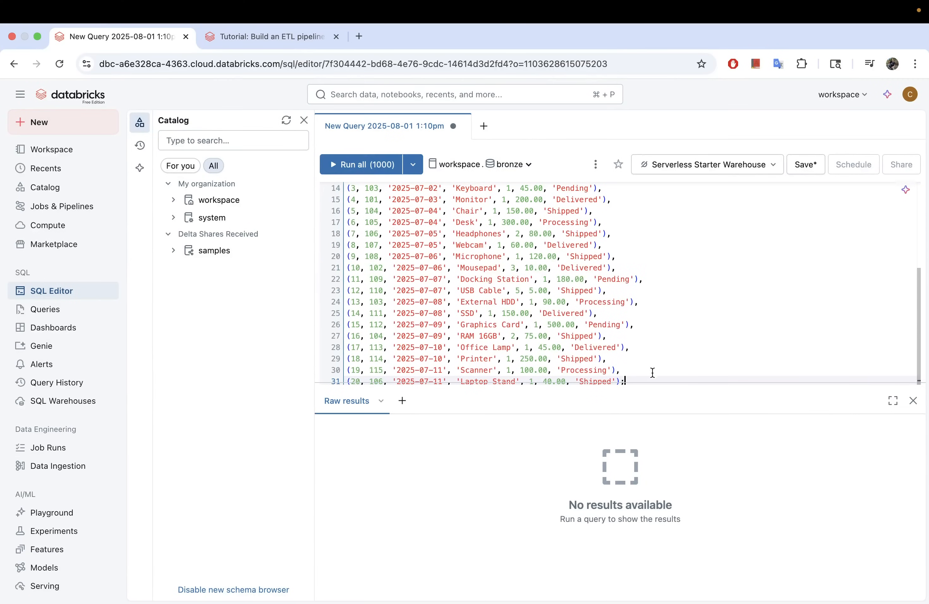
left_click_drag(657, 382, 656, 408)
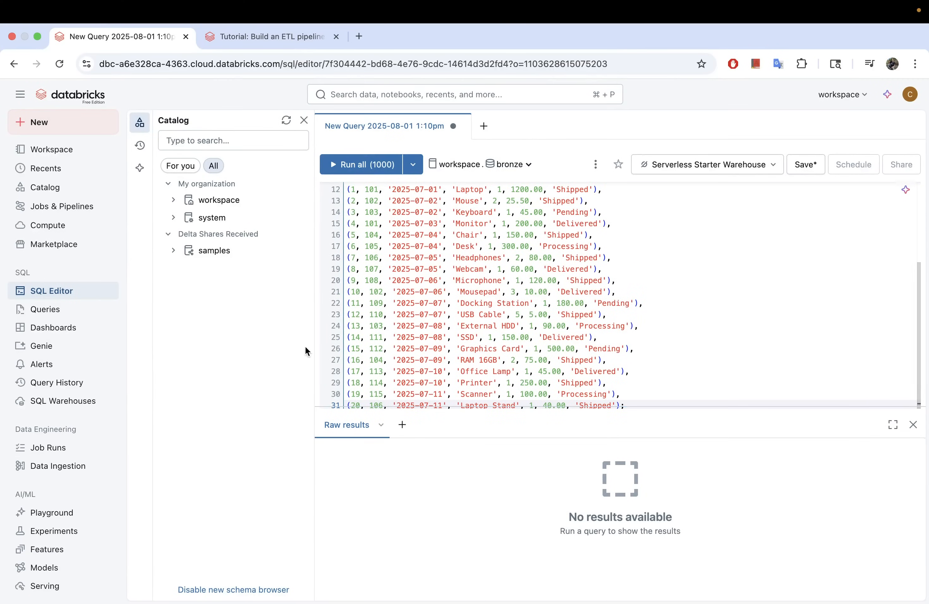
left_click_drag(313, 347, 244, 347)
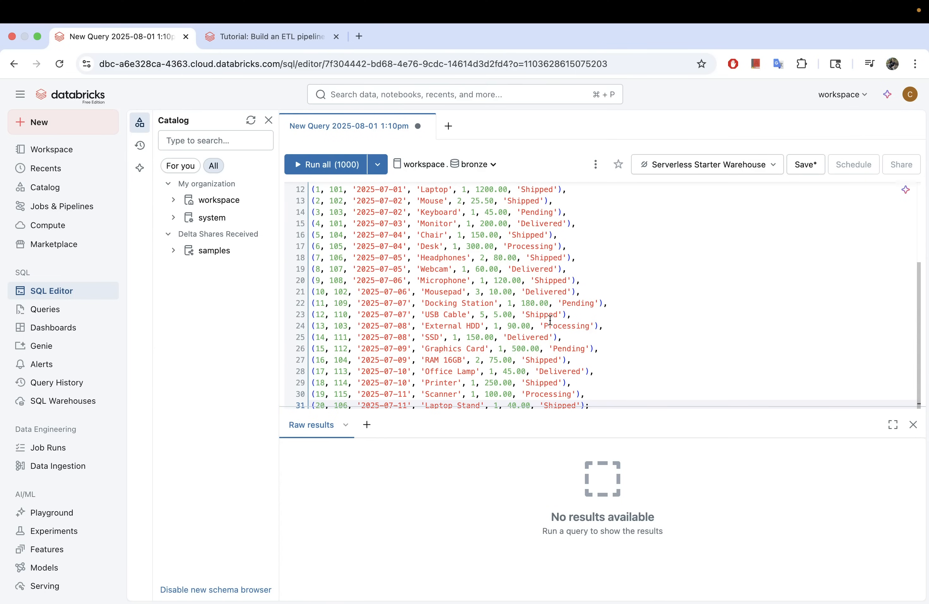
scroll(547, 287, "up", 4)
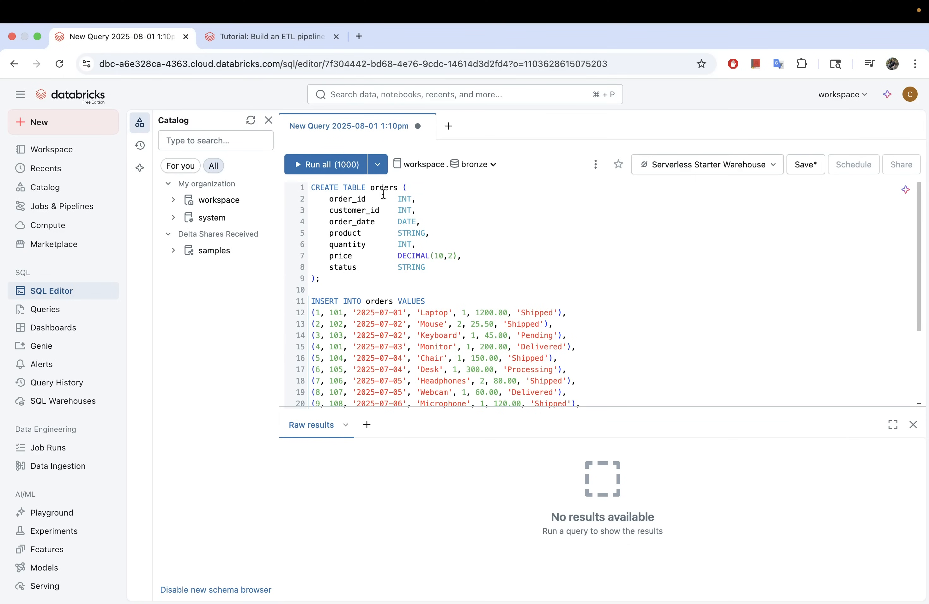
Expand the workspace catalog and its bronze schema in the schema browser to check which tables it contains
left_click(340, 191)
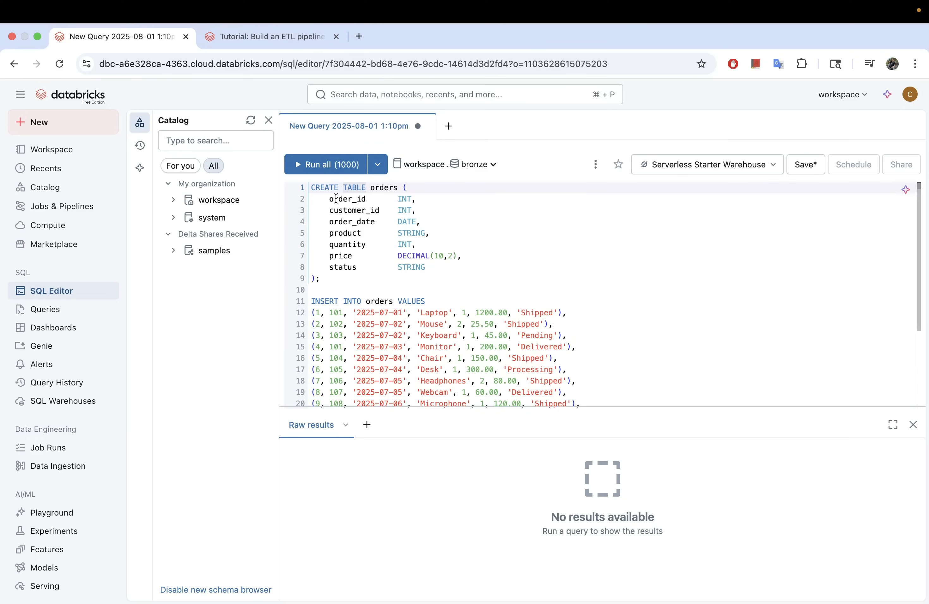
left_click(173, 200)
left_click(178, 217)
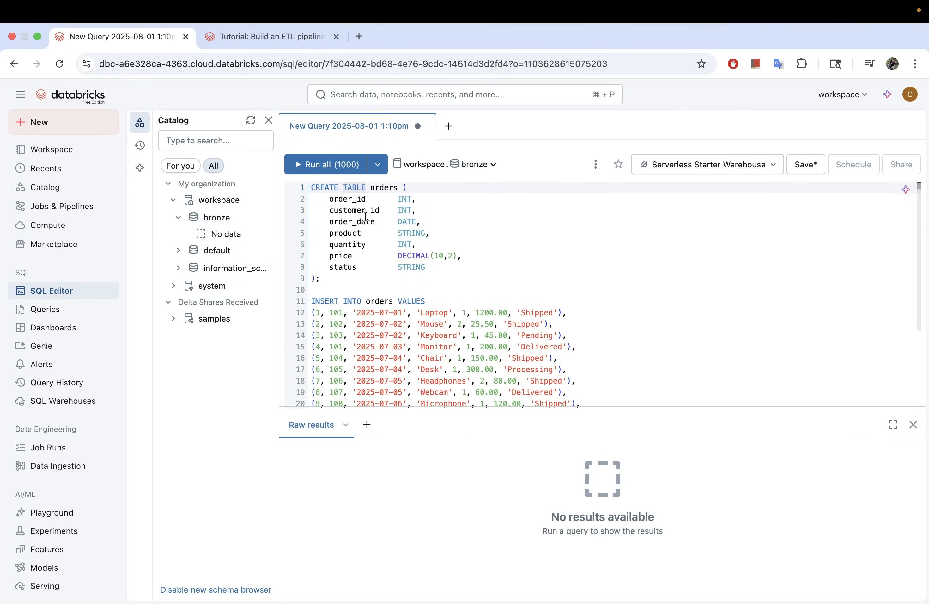
left_click(441, 197)
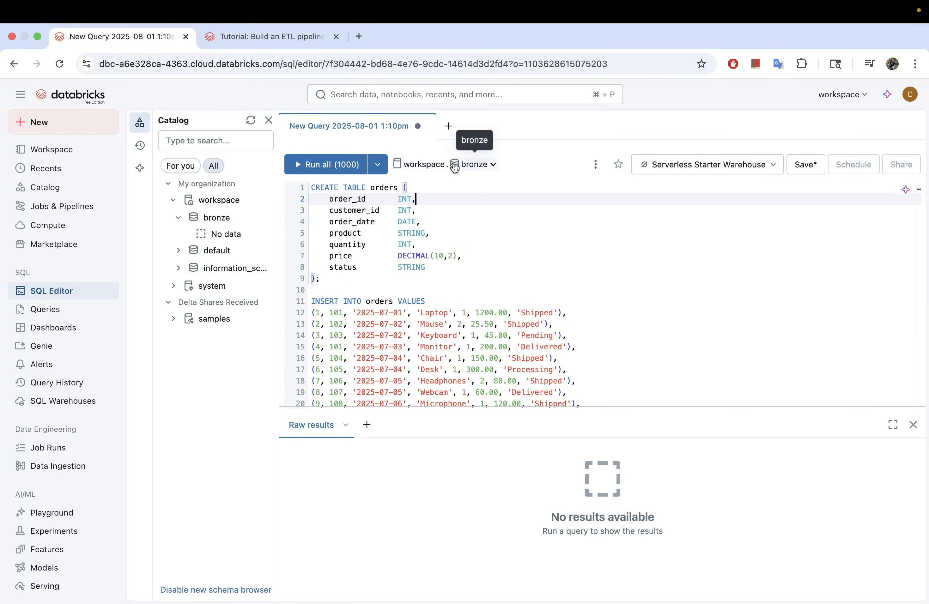
left_click(373, 191)
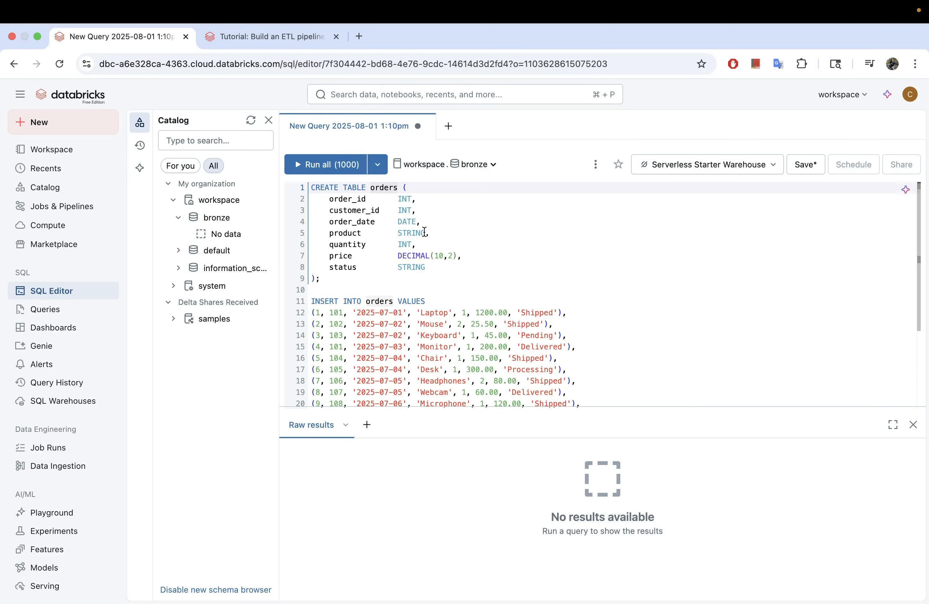
type("workspò")
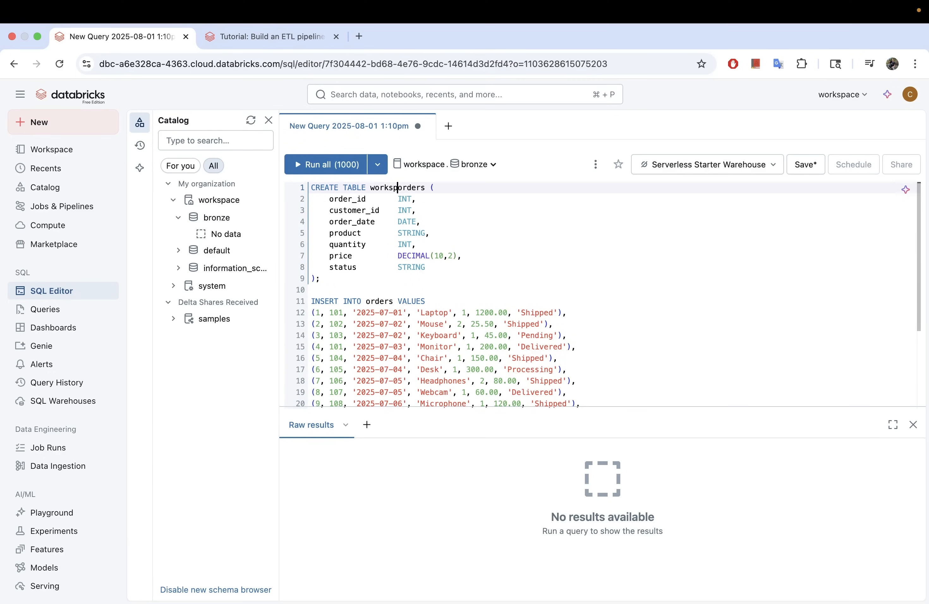
type("ace.bronze.")
key("BackSpace")
key("BackSpace")
key("BackSpace")
key("BackSpace")
key("BackSpace")
key("BackSpace")
key("BackSpace")
key("BackSpace")
key("BackSpace")
key("BackSpace")
key("BackSpace")
key("BackSpace")
key("BackSpace")
key("BackSpace")
key("BackSpace")
key("BackSpace")
key("BackSpace")
Run only the CREATE TABLE orders statement and check the bronze schema for the orders table
left_click_drag(327, 290, 312, 187)
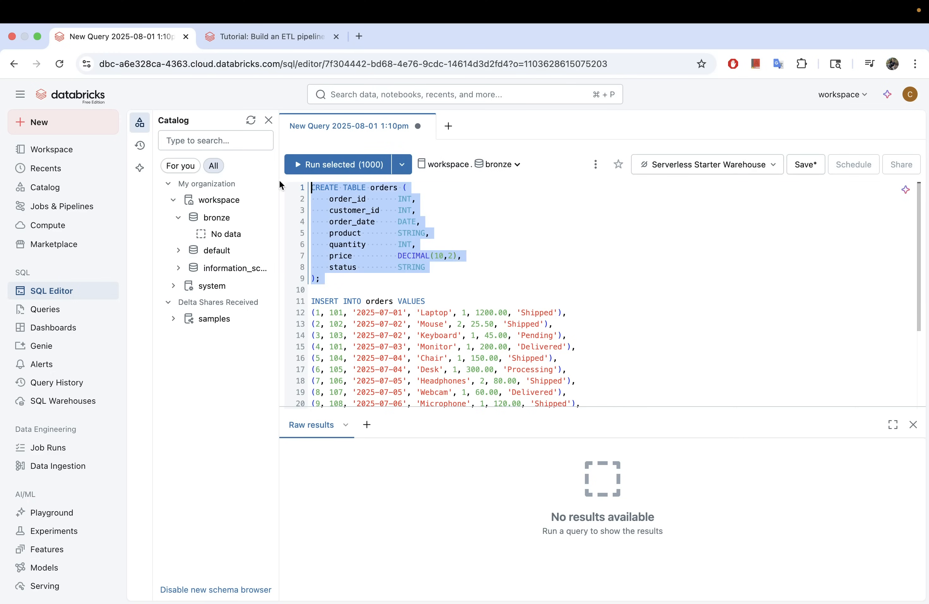
key("super+Return")
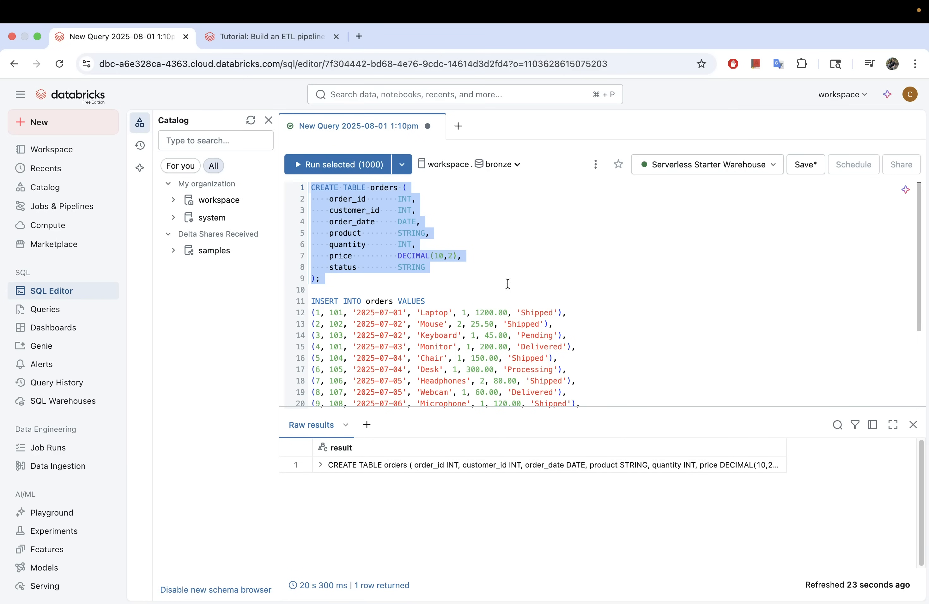
scroll(508, 283, "down", 4)
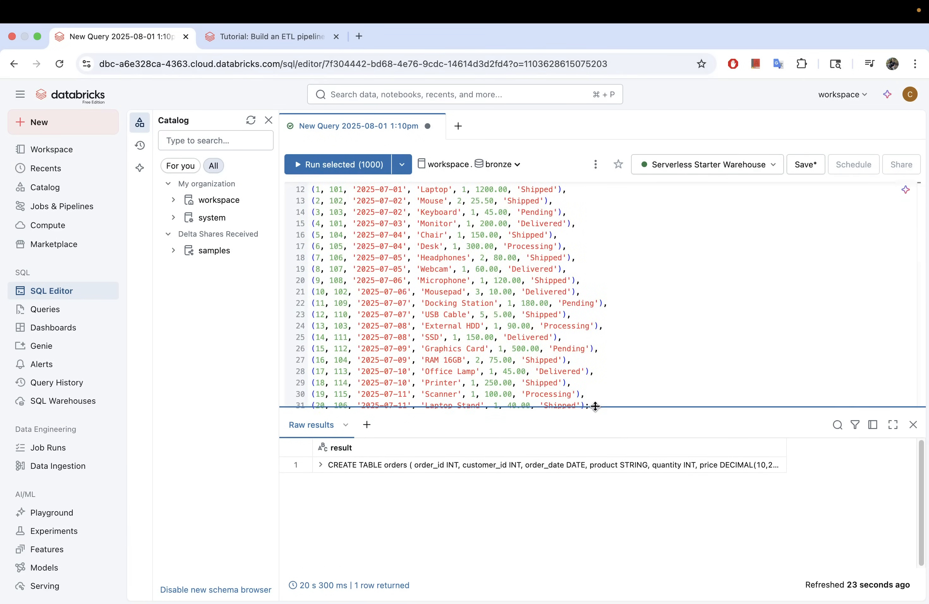
scroll(451, 314, "up", 4)
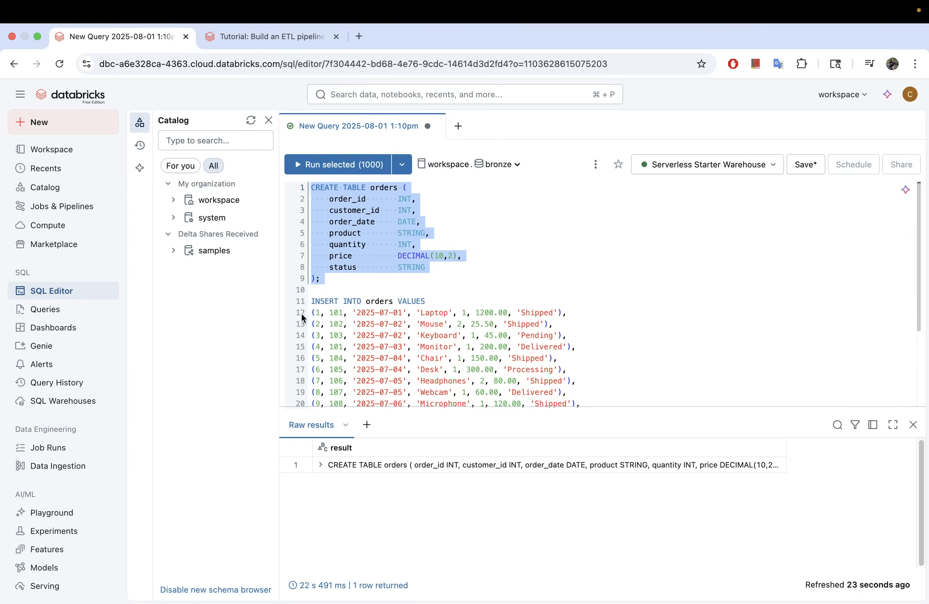
left_click(173, 199)
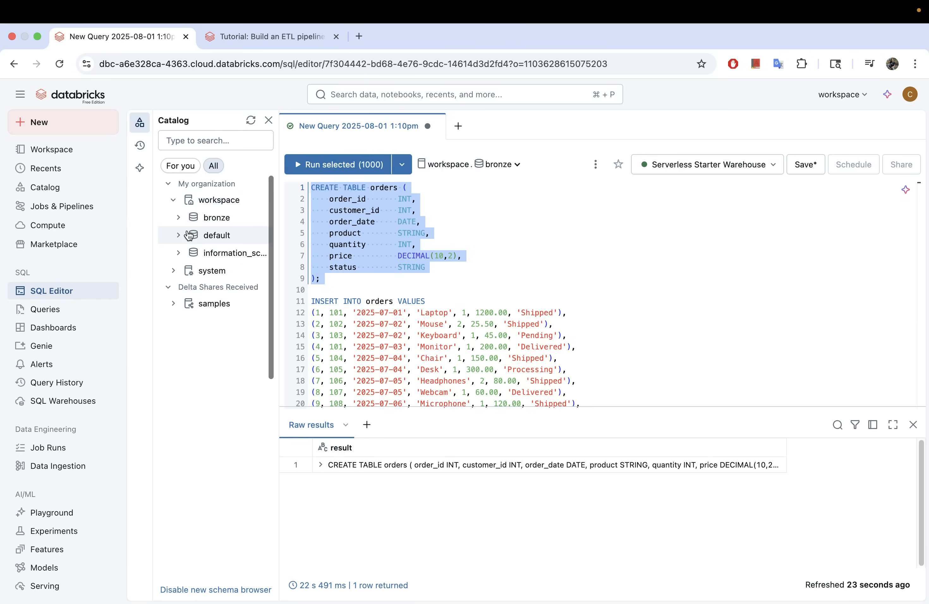
left_click(178, 217)
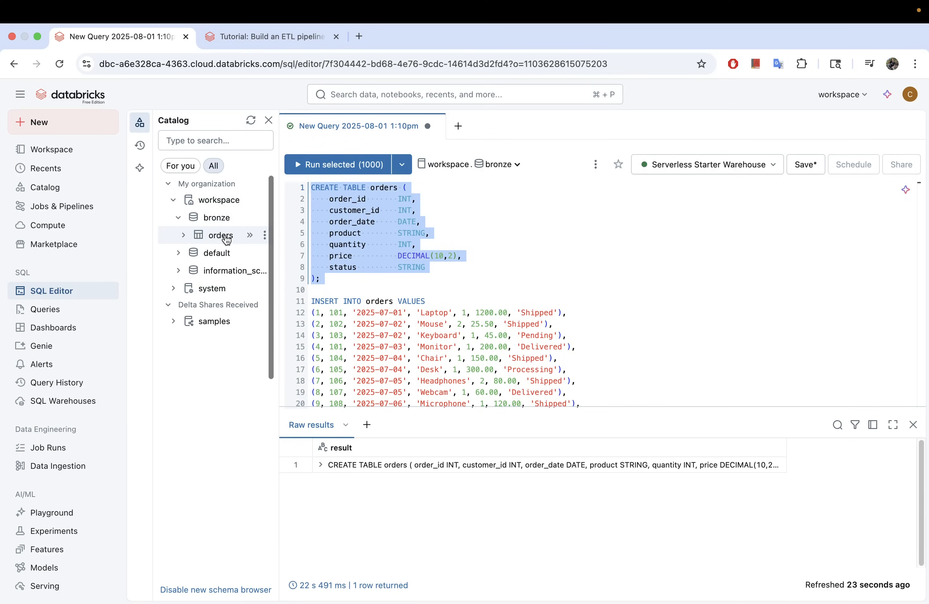
Close the results pane and run only the complete INSERT INTO orders statement
left_click(589, 316)
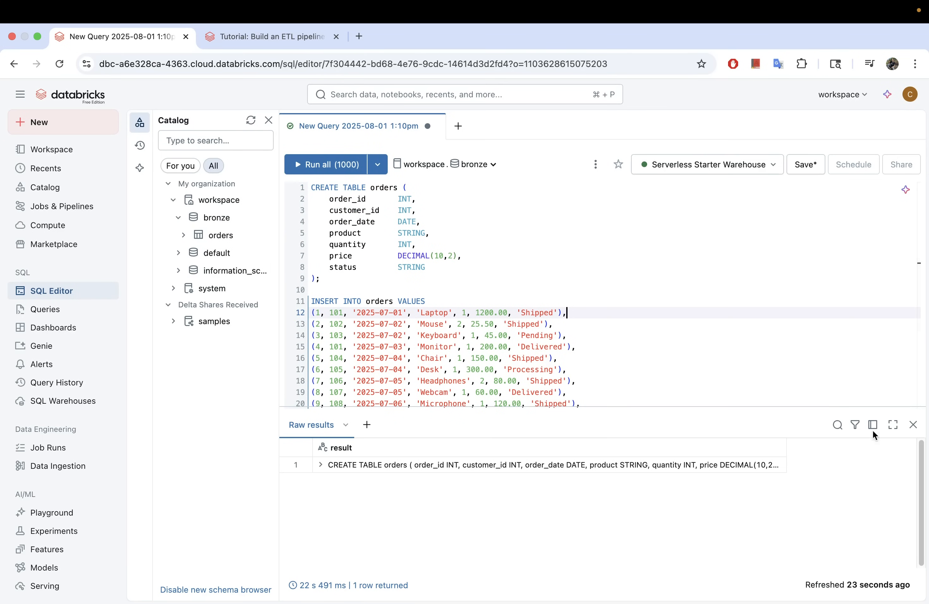
left_click(913, 425)
left_click_drag(628, 535, 302, 303)
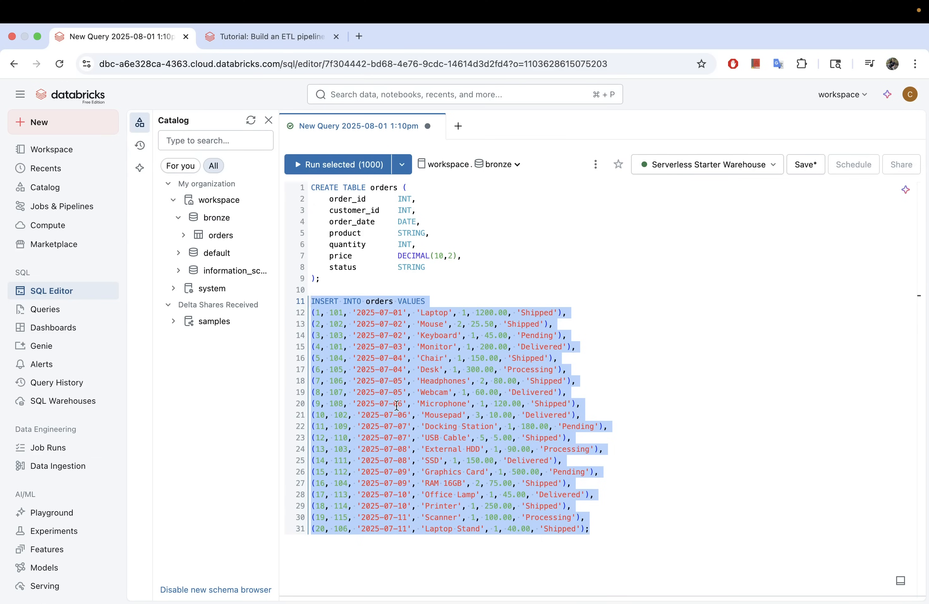
left_click(347, 171)
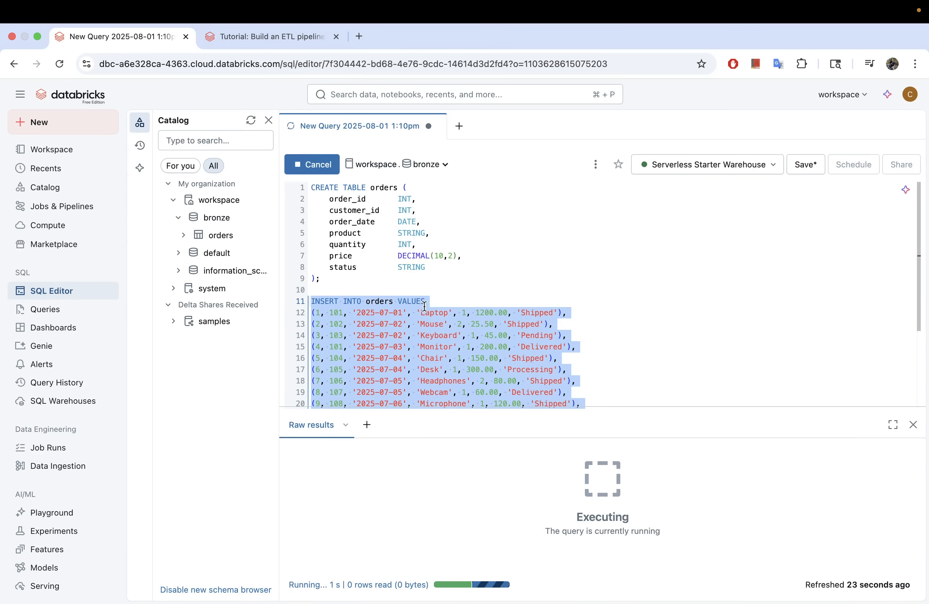
scroll(425, 304, "down", 3)
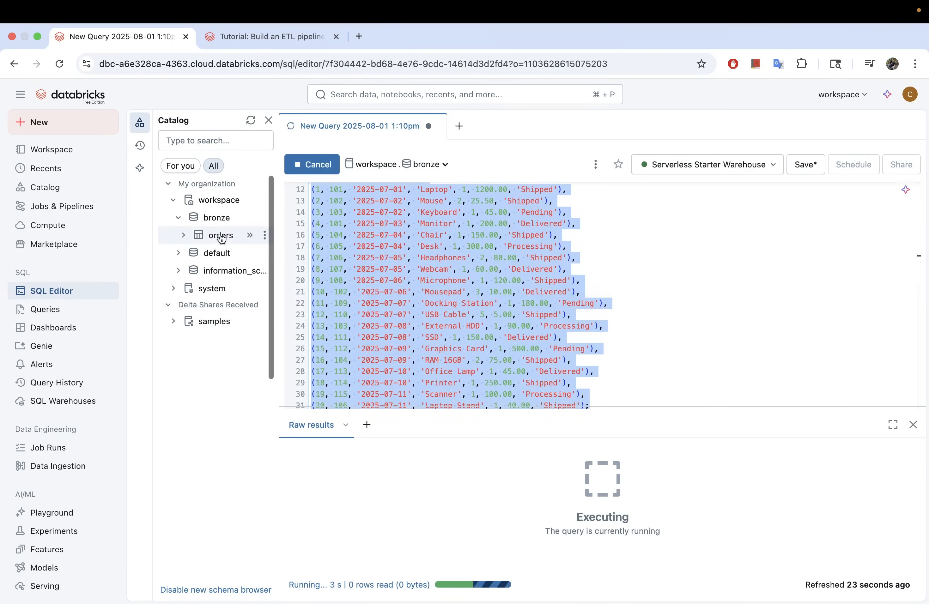
mouse_move(219, 234)
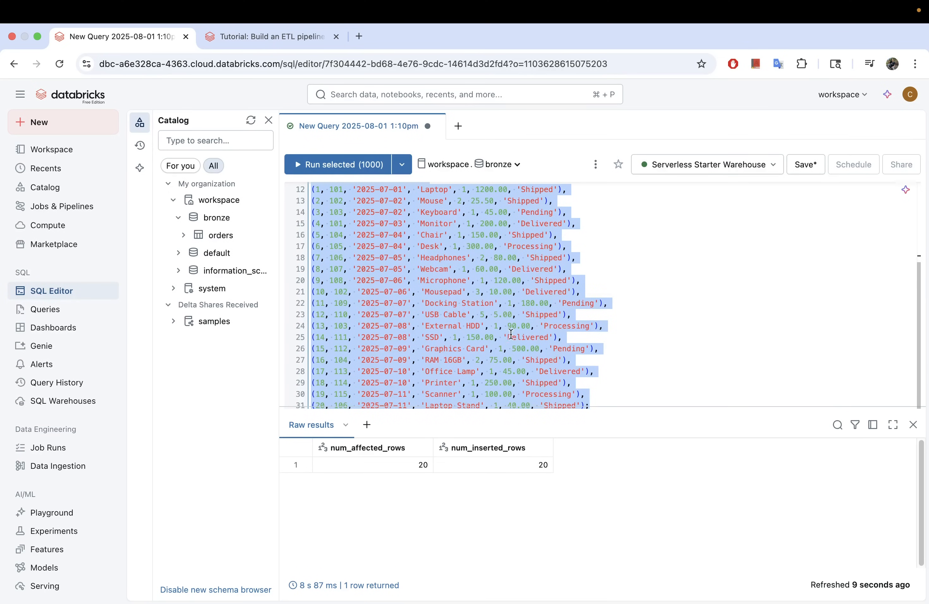
Close the results pane, add blank lines below the INSERT statement and write SELECT * FROM orders; on line 34
left_click(913, 425)
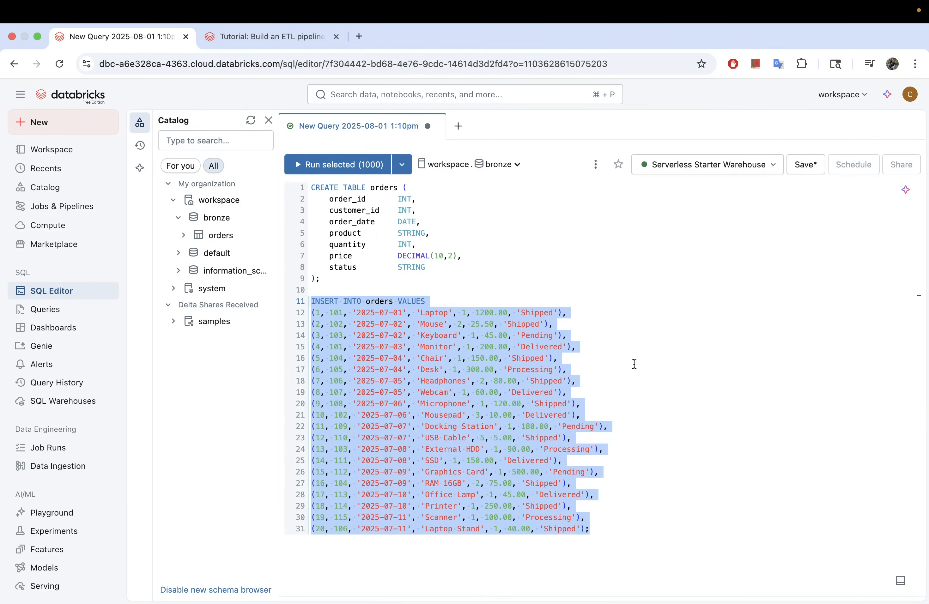
left_click(597, 531)
key("Return")
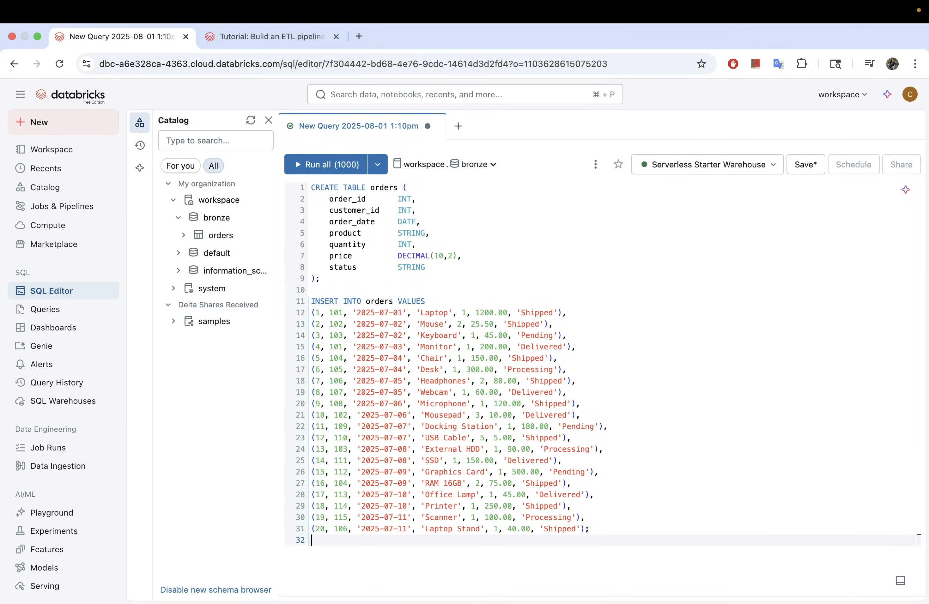
key("Return")
key("Return")
key("Return")
key("Return")
key("Return")
key("Return")
key("Return")
key("Return")
key("Return")
key("Return")
key("Return")
key("Return")
key("Return")
key("Return")
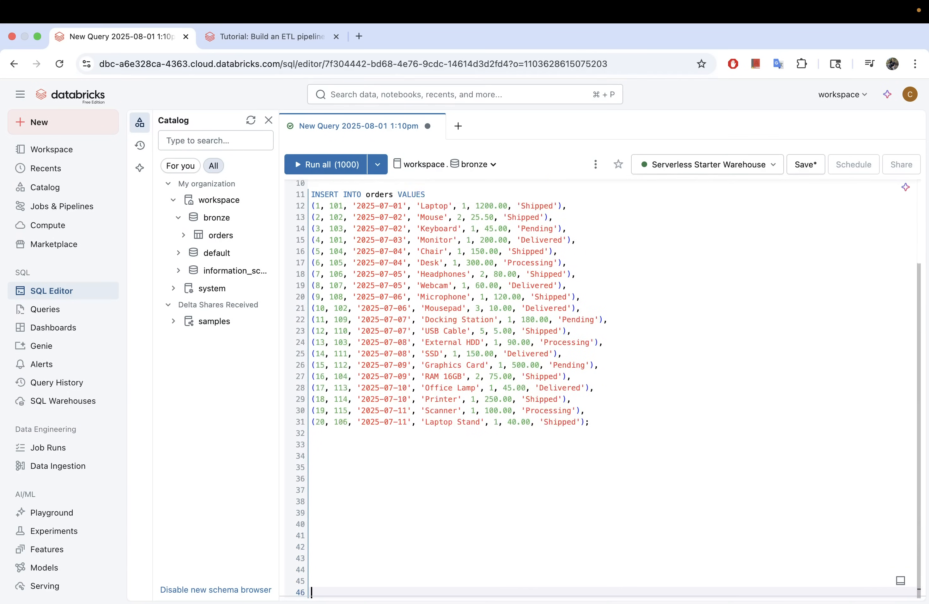
key("Return")
key("Return")
key("Return")
left_click(394, 425)
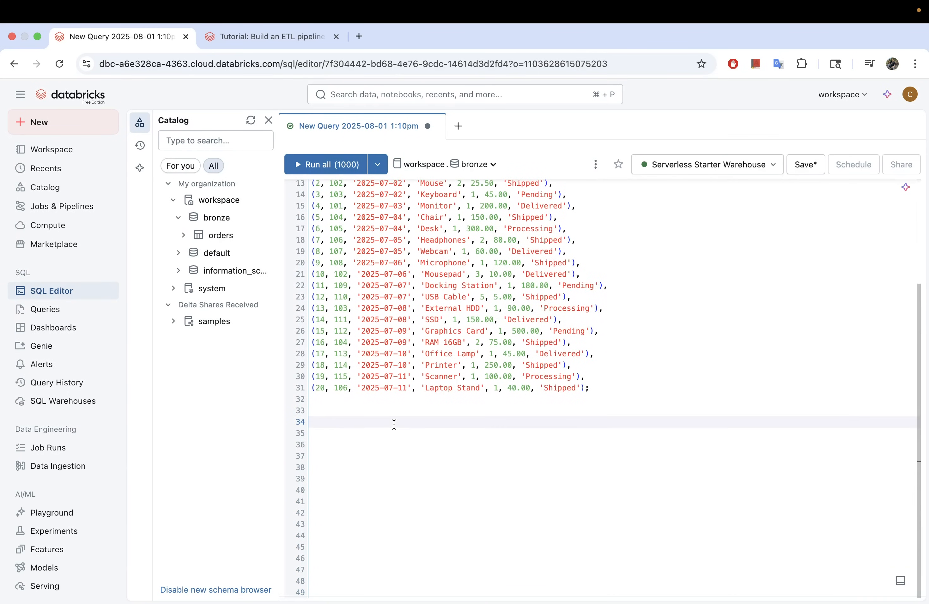
type("SELECT * FROM")
key("Caps_Lock")
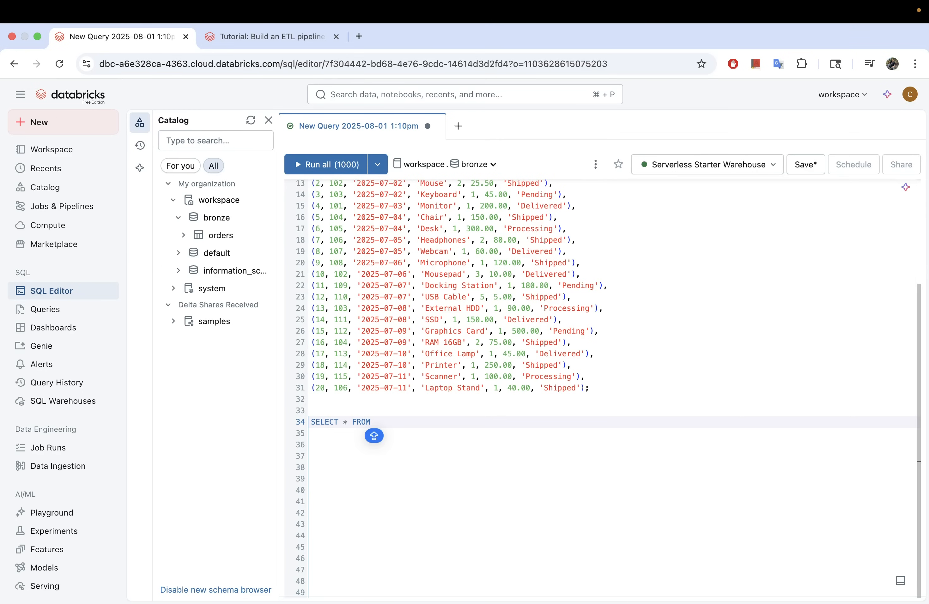
type("orders;")
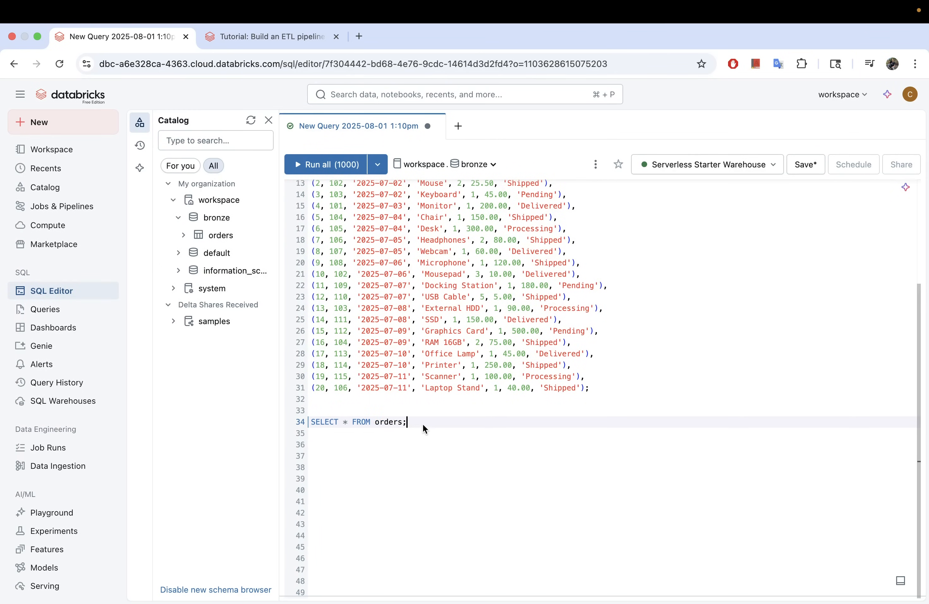
Run only the SELECT * FROM orders; statement and enlarge the results pane to review the returned rows
left_click_drag(423, 423, 311, 422)
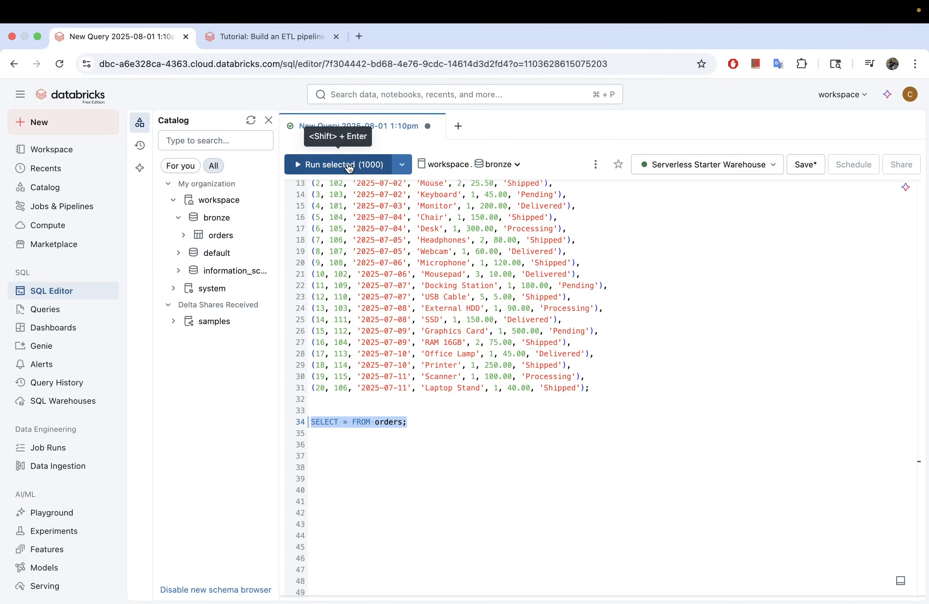
left_click(347, 164)
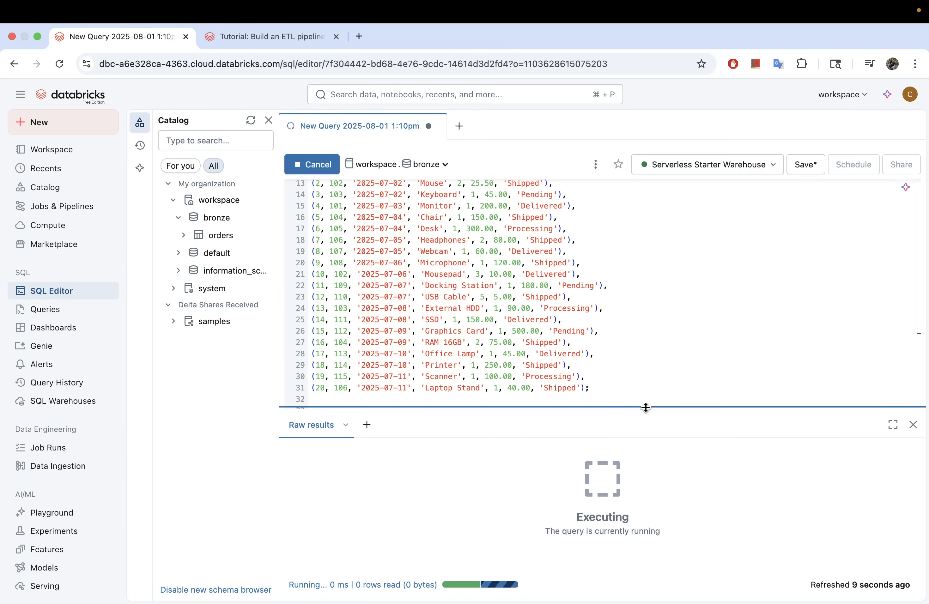
left_click_drag(645, 408, 607, 270)
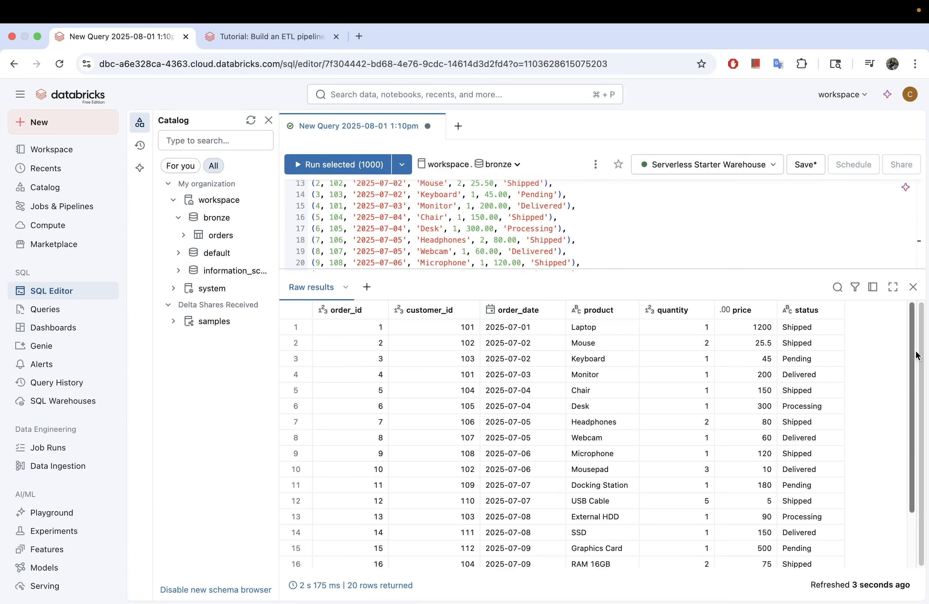
scroll(919, 353, "down", 4)
scroll(905, 358, "up", 4)
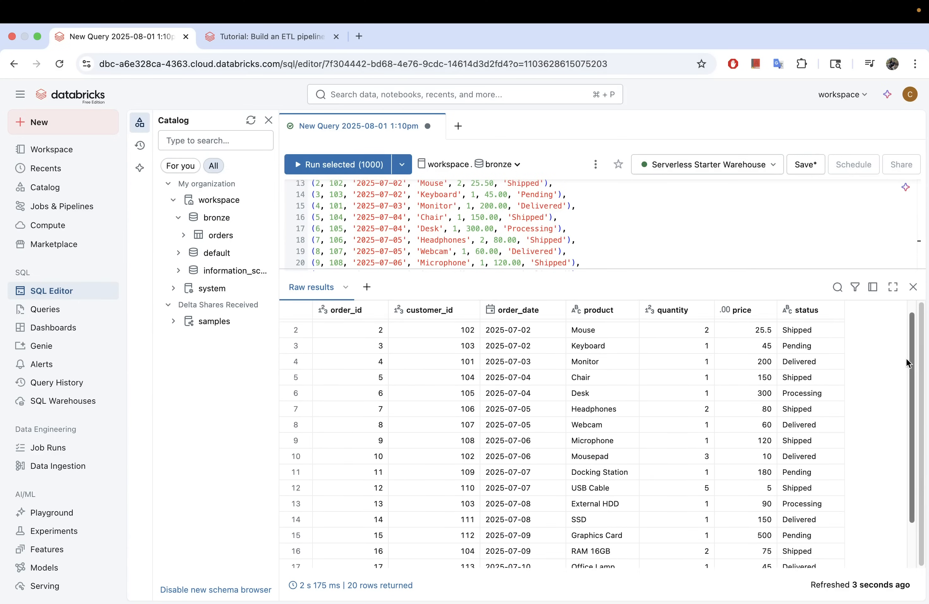
Check the query's run details, then close the results pane and collapse the workspace catalog in the schema browser
mouse_move(352, 588)
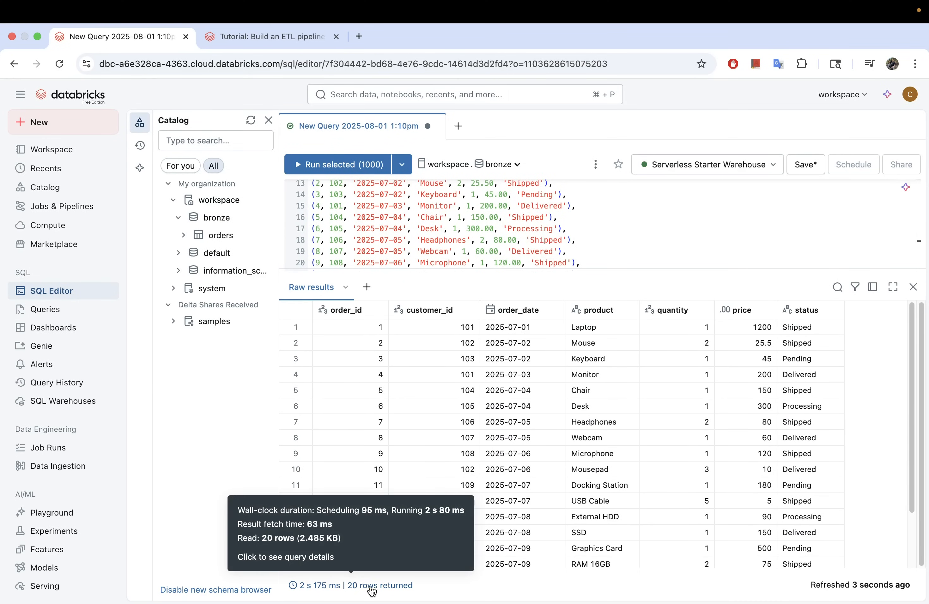
left_click(578, 435)
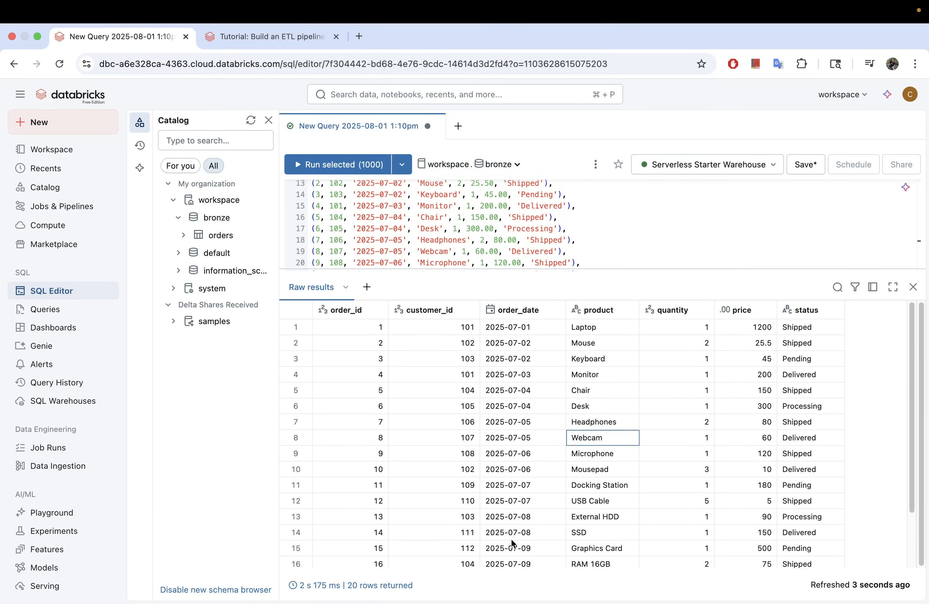
left_click(913, 287)
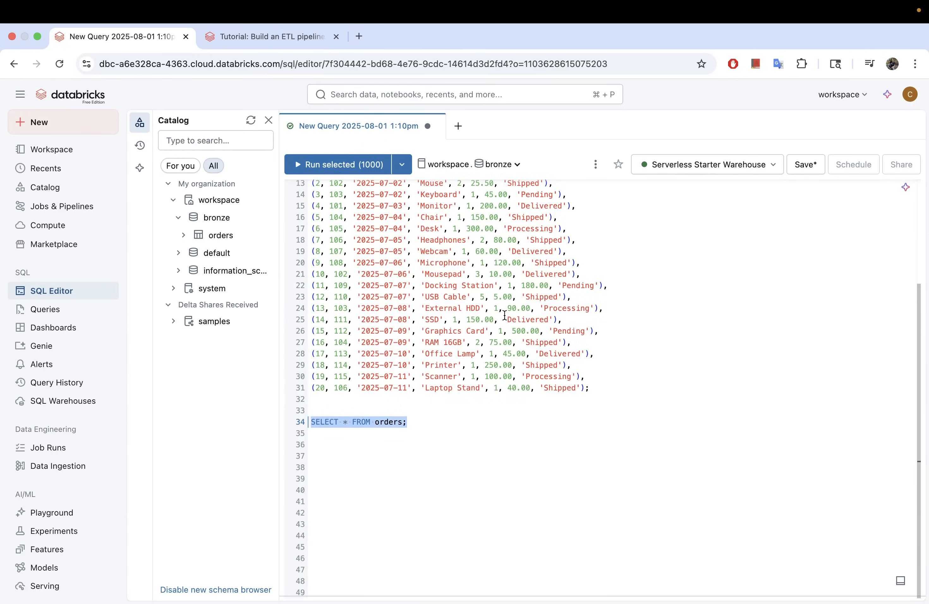
left_click_drag(525, 436, 326, 182)
left_click(442, 247)
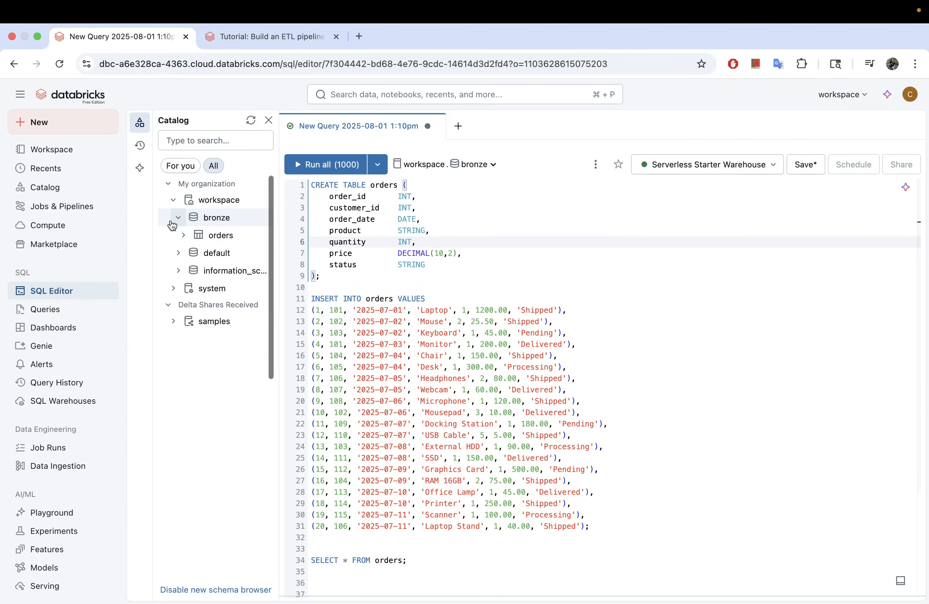
left_click(174, 200)
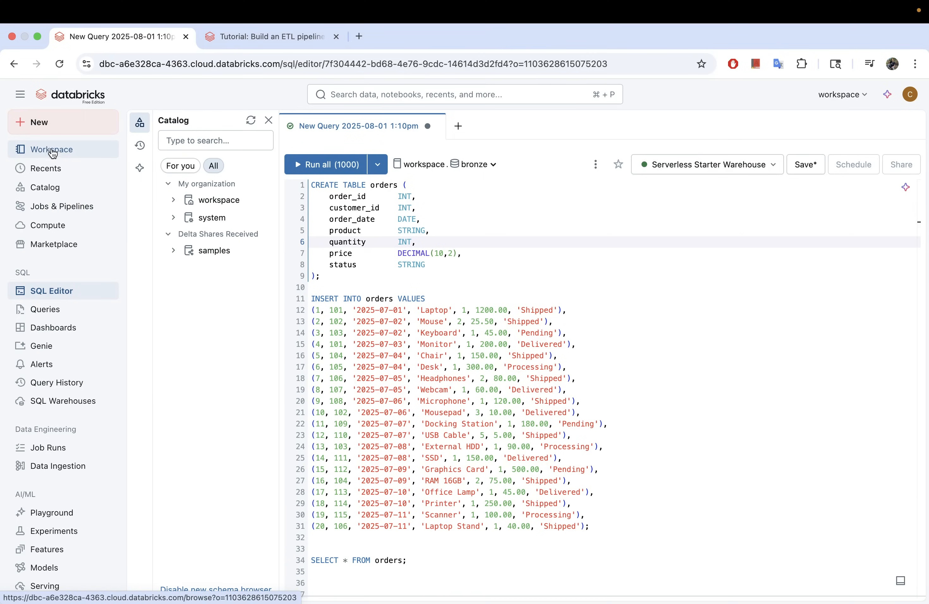
Go to the Catalog, start adding data and open the Create or modify table page for uploading files
left_click(16, 189)
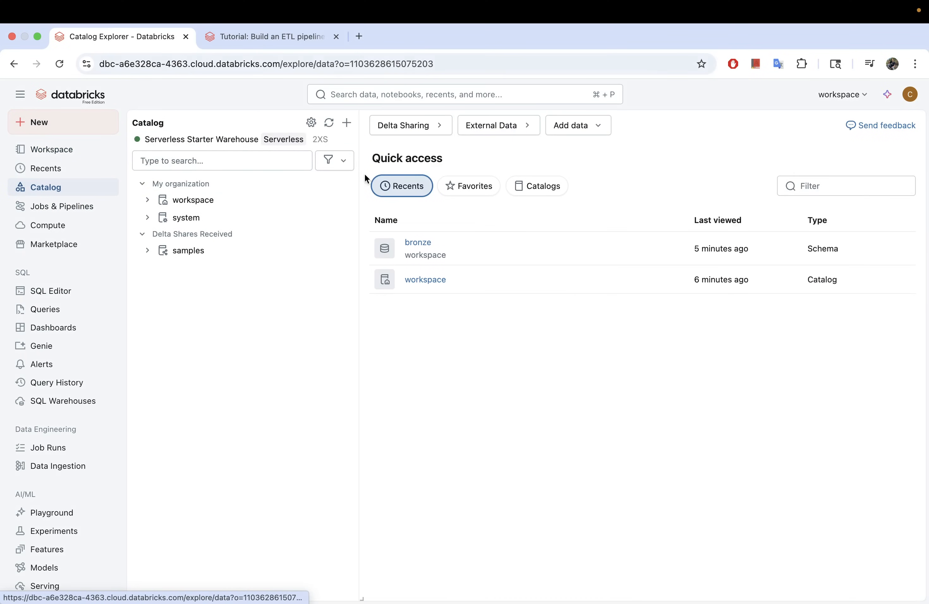
left_click(578, 135)
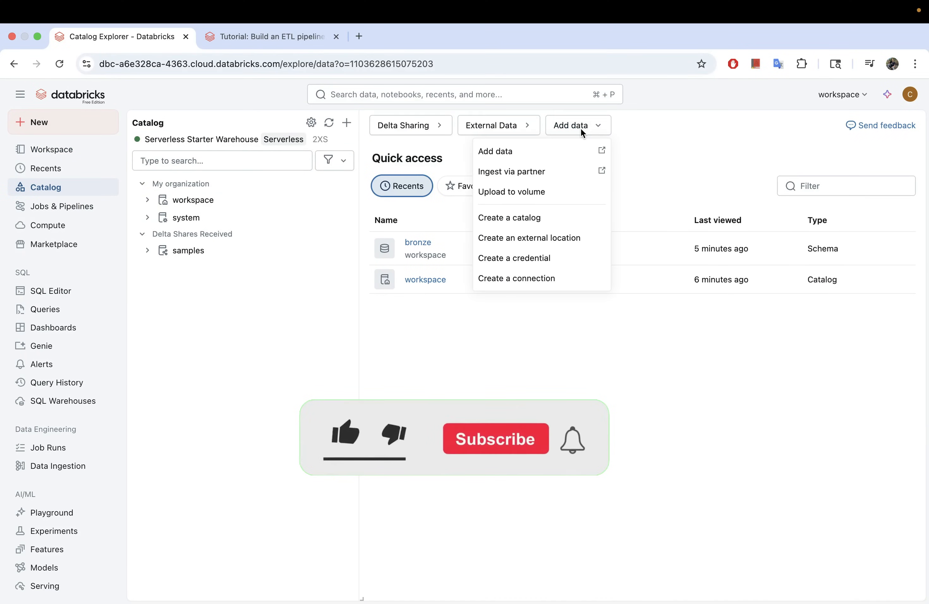
left_click(526, 157)
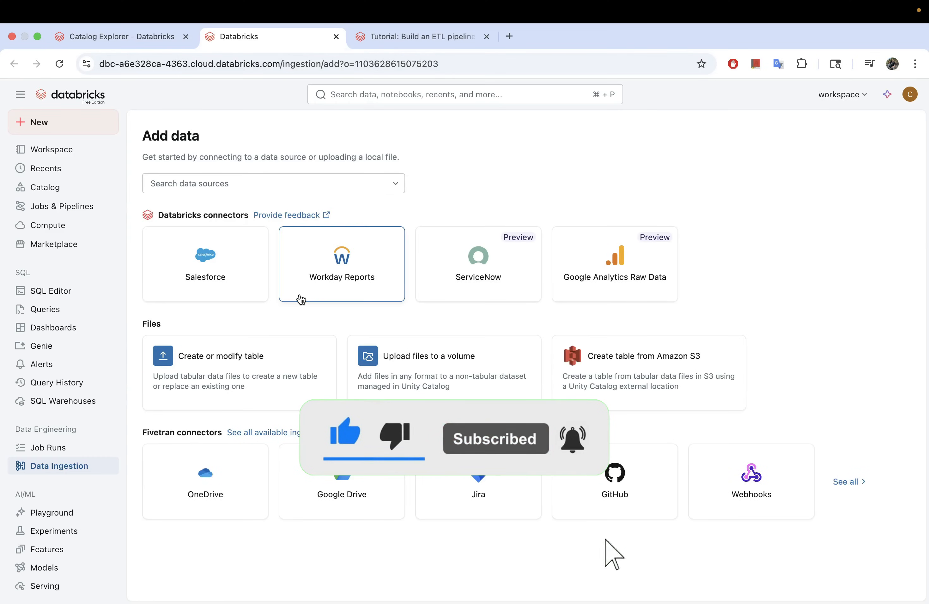
left_click(215, 367)
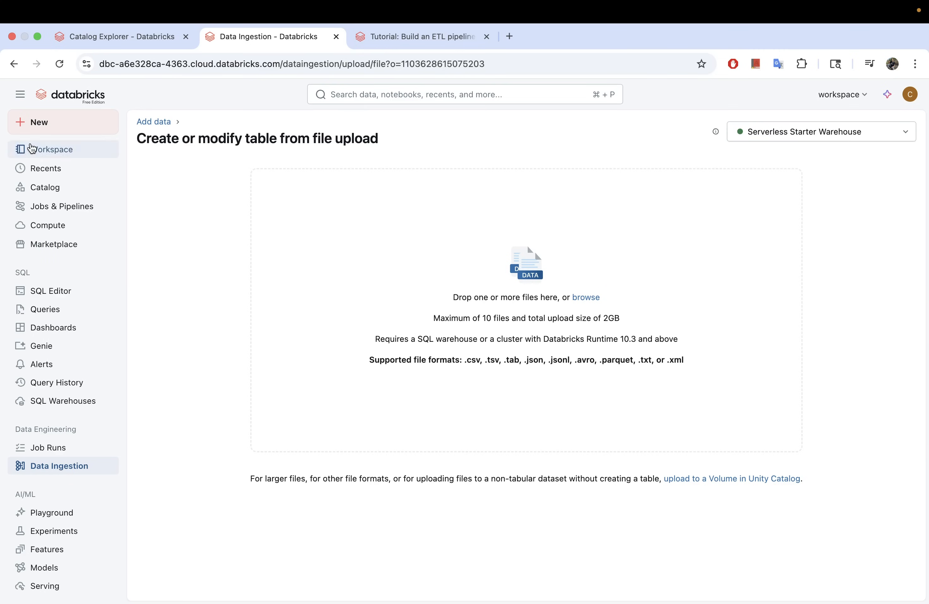
Return to the Add data page through the New options and reopen the Create or modify table upload page
left_click(57, 127)
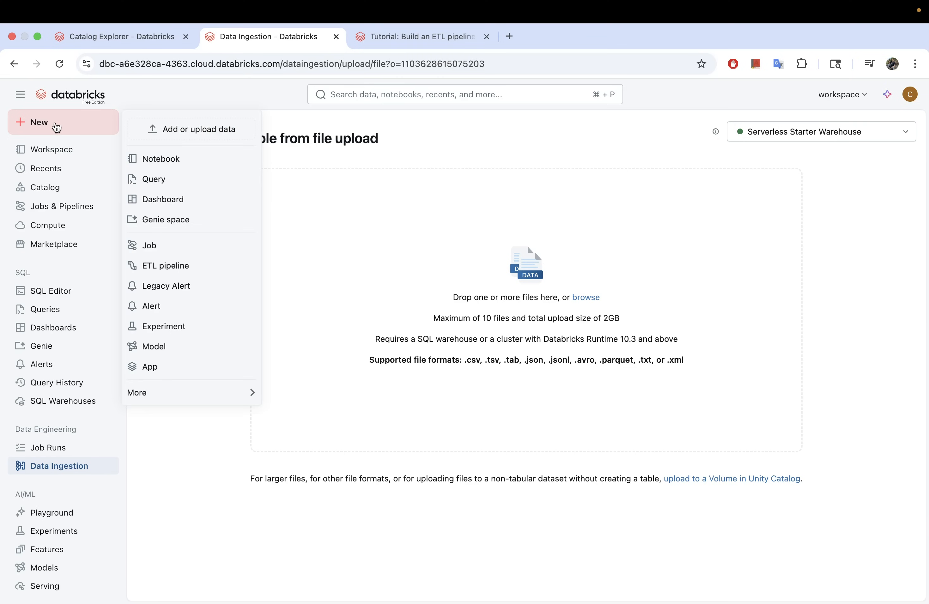
left_click(202, 134)
left_click(568, 156)
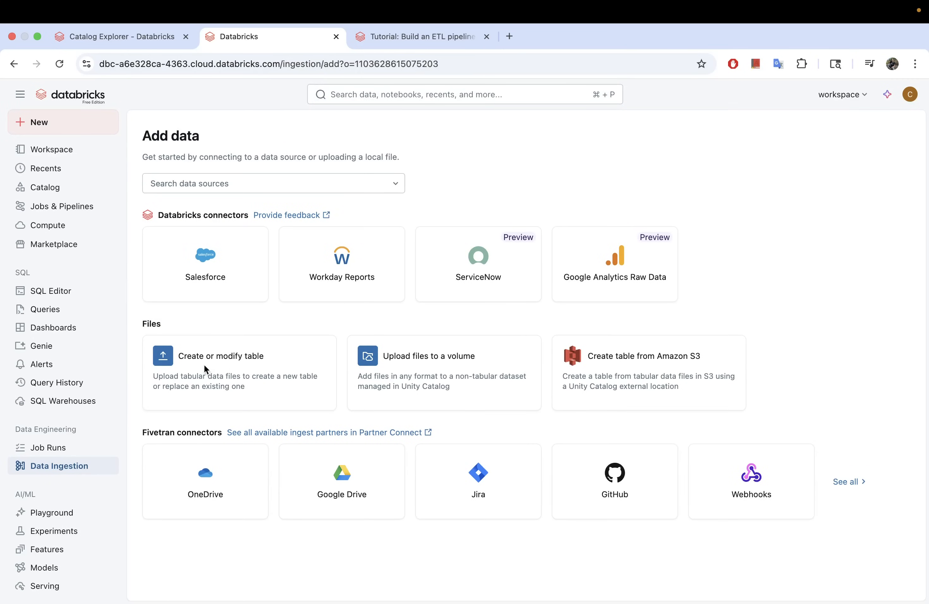
left_click(222, 369)
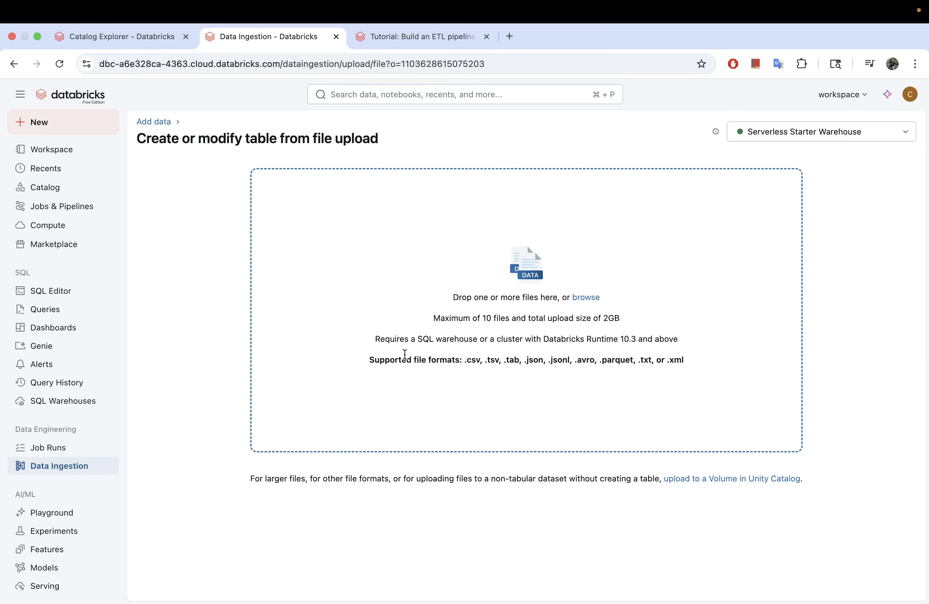
left_click_drag(385, 360, 738, 364)
left_click(738, 364)
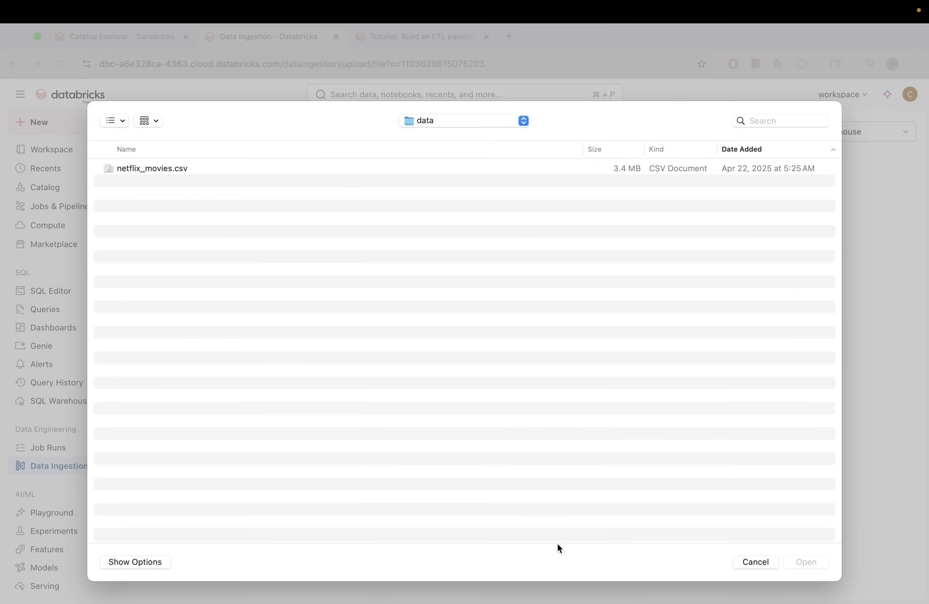
left_click(755, 562)
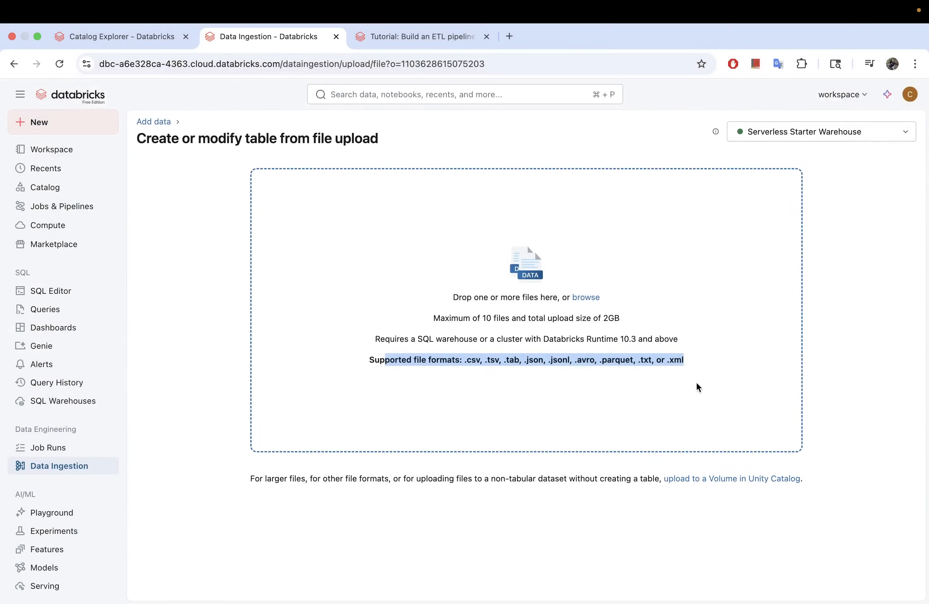
left_click(883, 407)
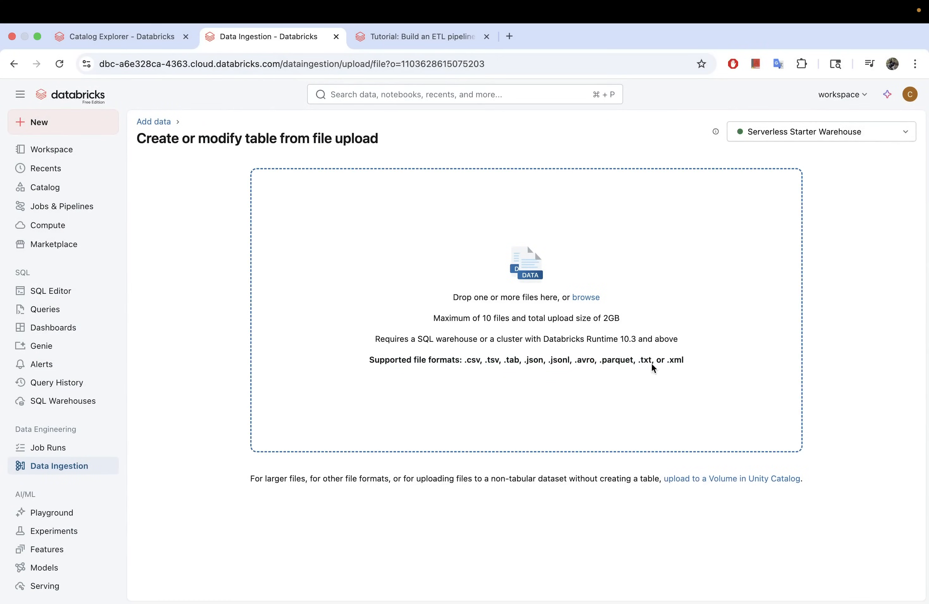
Upload netflix_movies.csv from the data folder and look through its preview rows
left_click(624, 338)
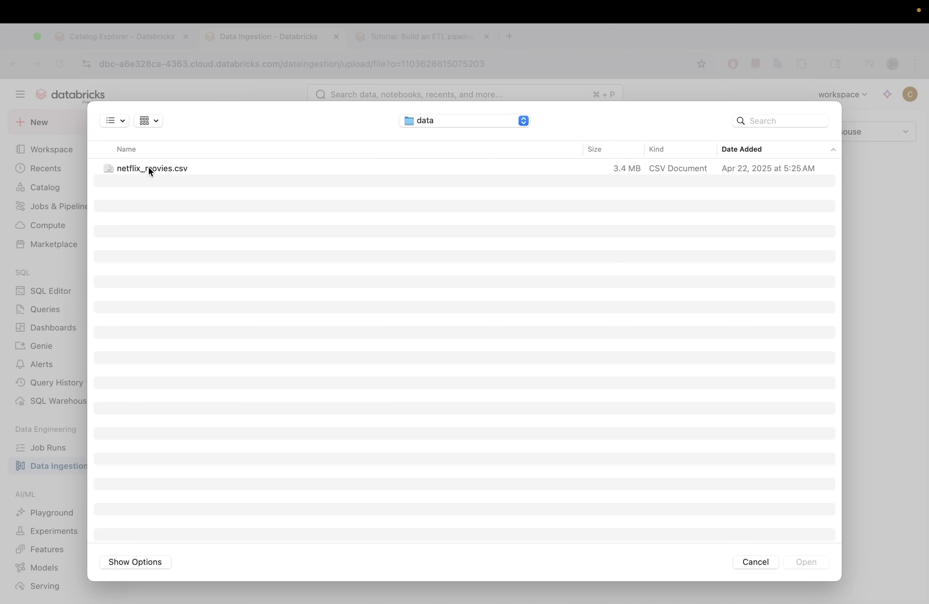
double_click(161, 169)
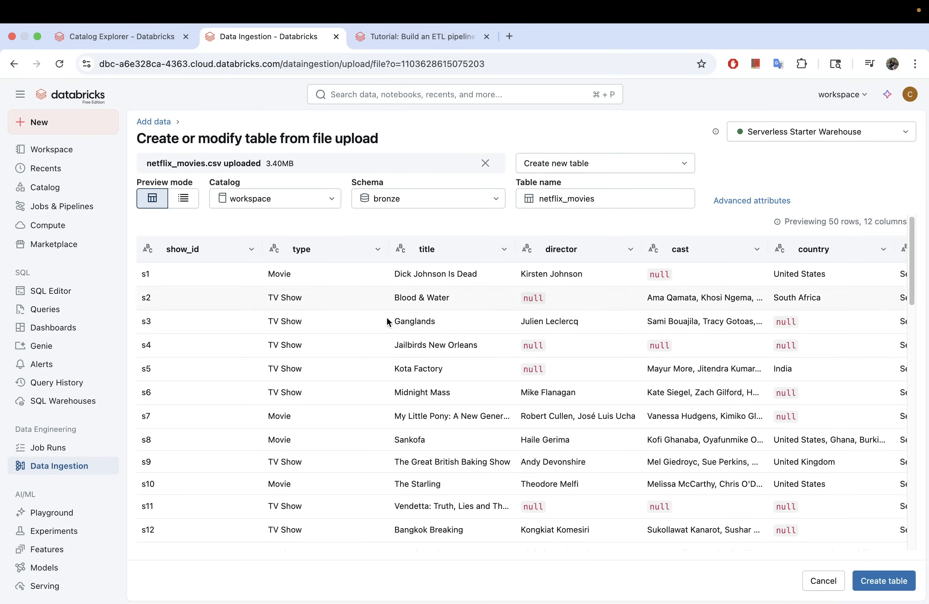
scroll(519, 390, "down", 20)
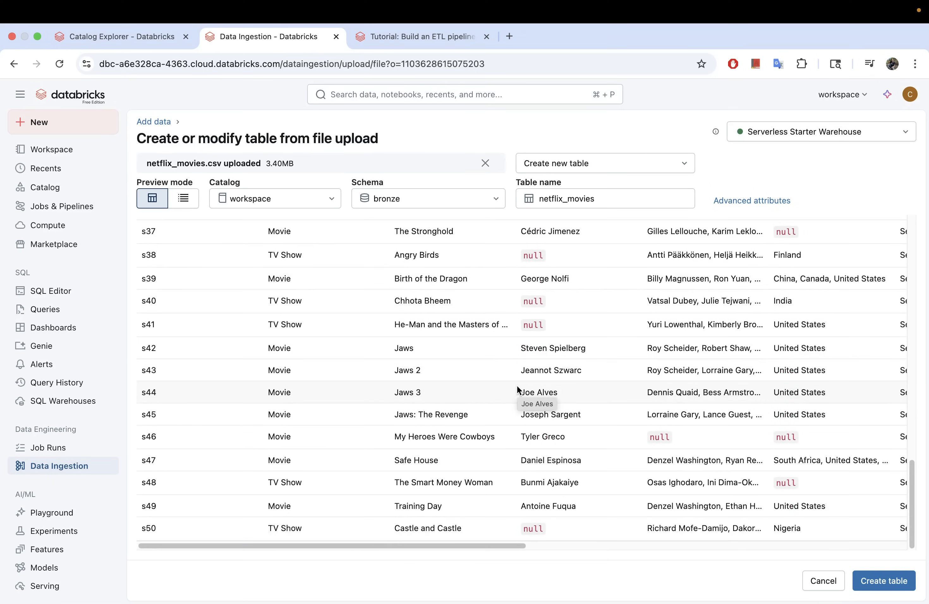
scroll(518, 390, "up", 12)
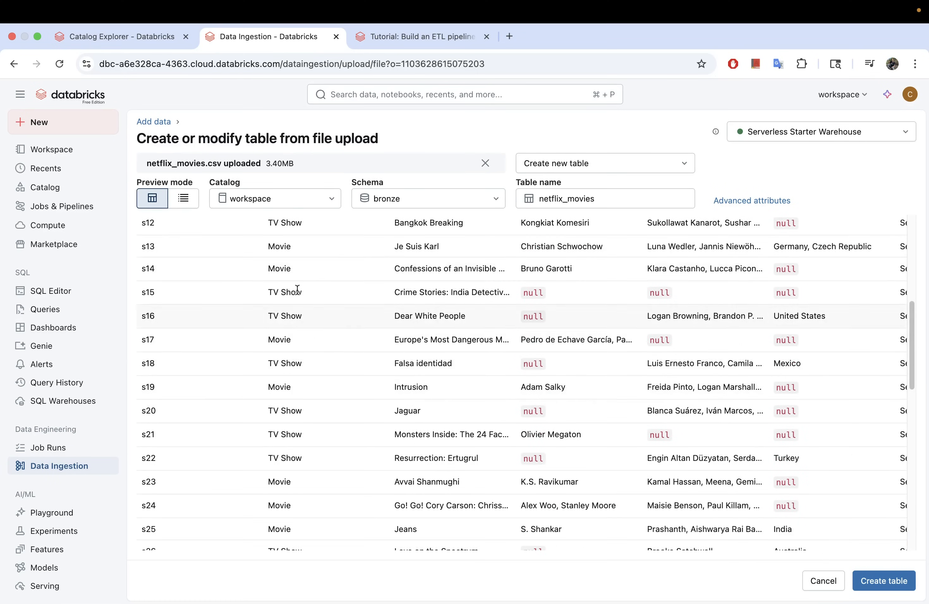
scroll(274, 289, "up", 6)
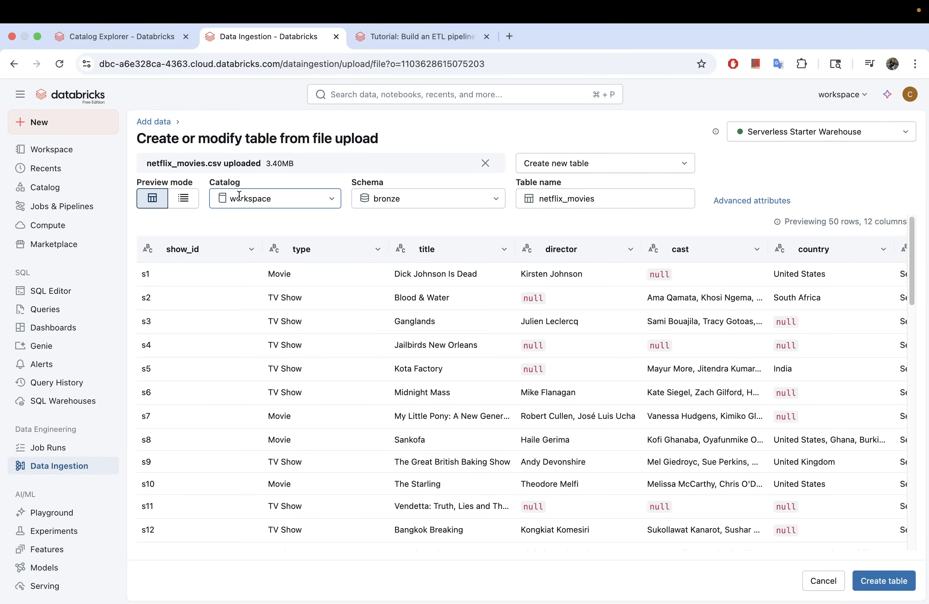
Check the catalog and schema choices, keeping workspace and bronze, and set the new table's name to imdb_movies
left_click(310, 198)
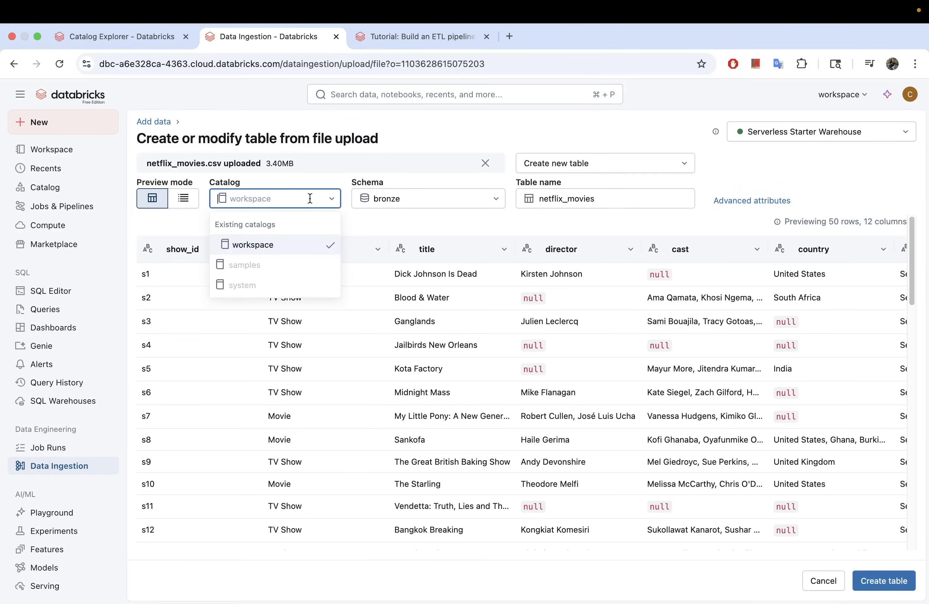
left_click(401, 198)
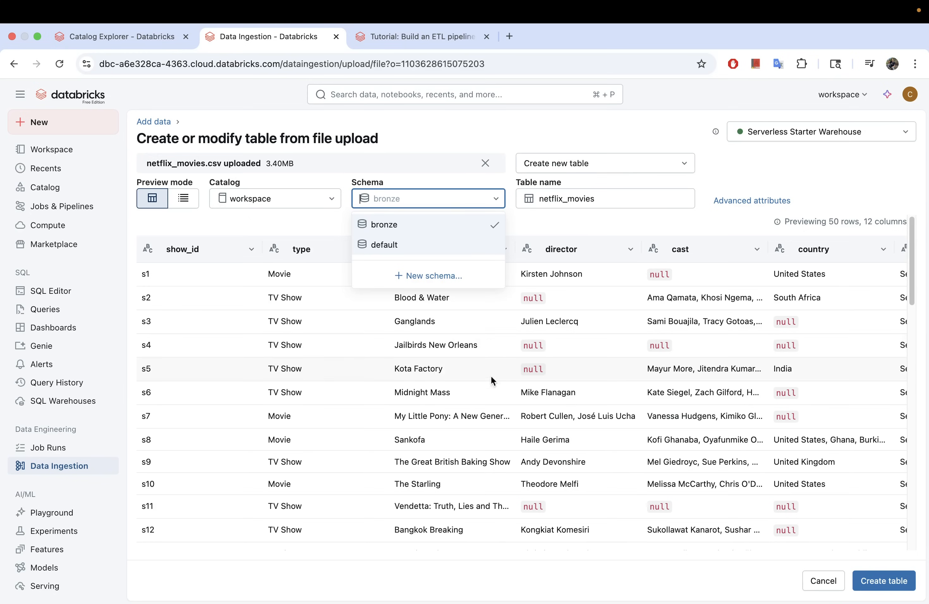
left_click(624, 201)
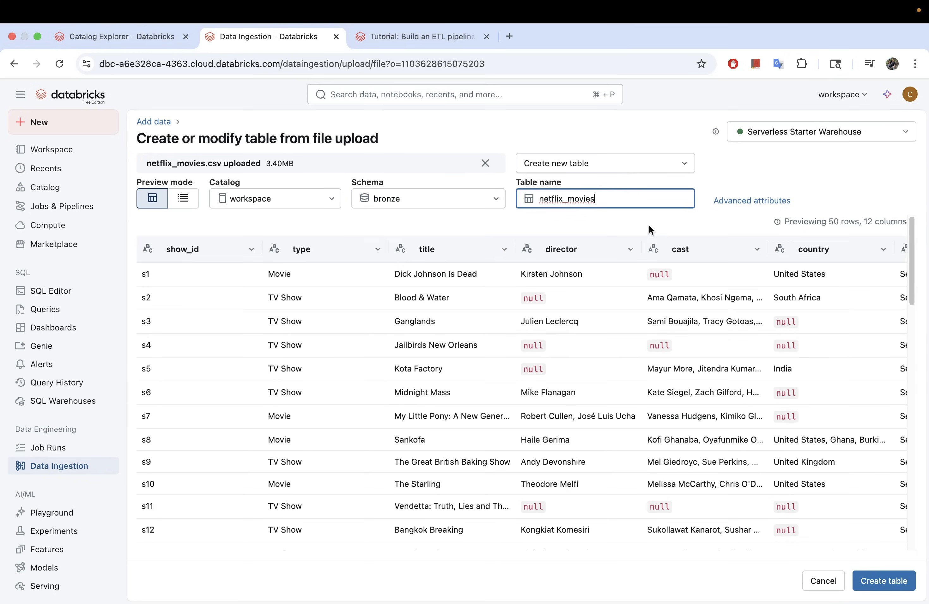
left_click(562, 199)
key("BackSpace")
key("BackSpace")
key("BackSpace")
key("BackSpace")
key("BackSpace")
key("BackSpace")
key("BackSpace")
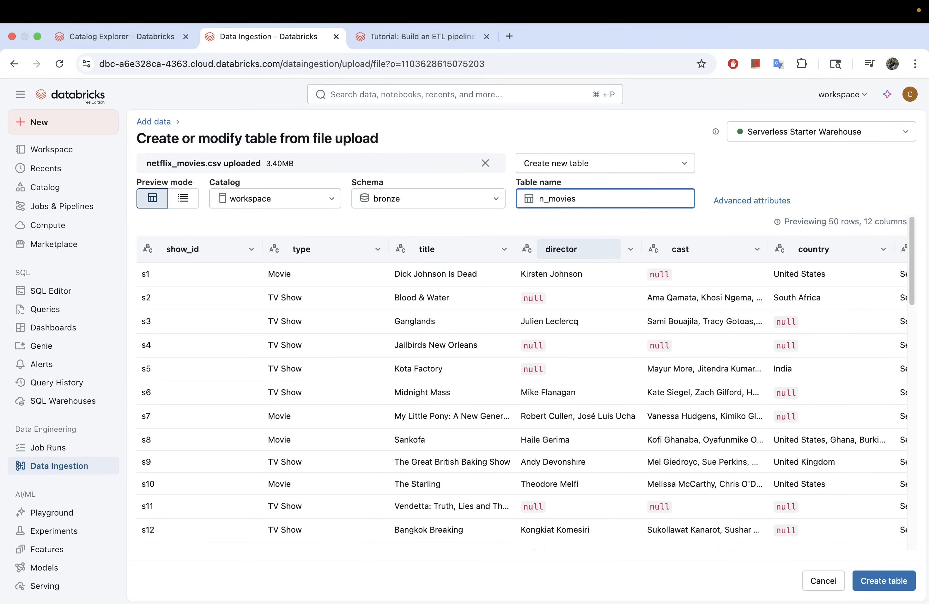
type("imdb")
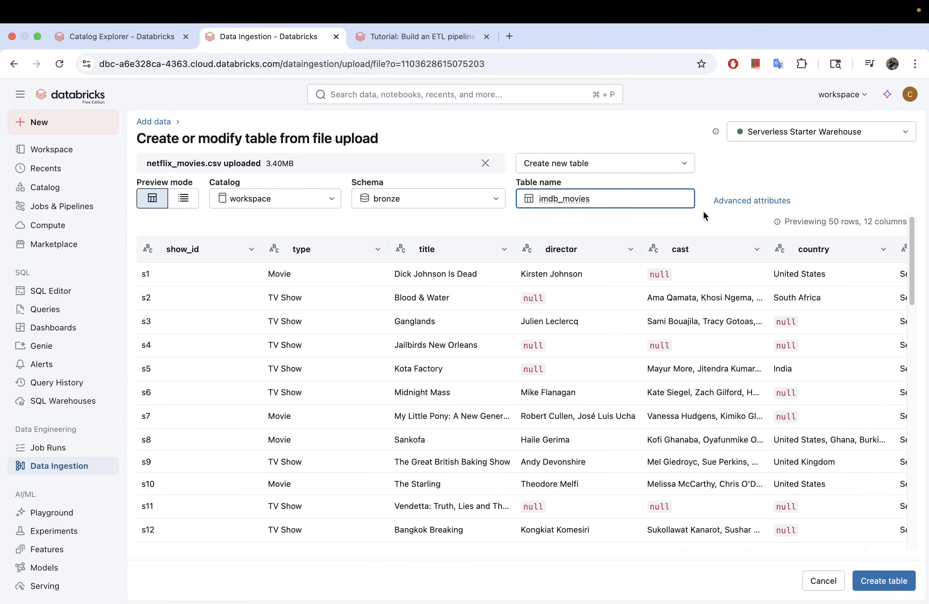
Review the advanced attributes, switching the header row and automatic column type detection off and back on, then close them
left_click(745, 204)
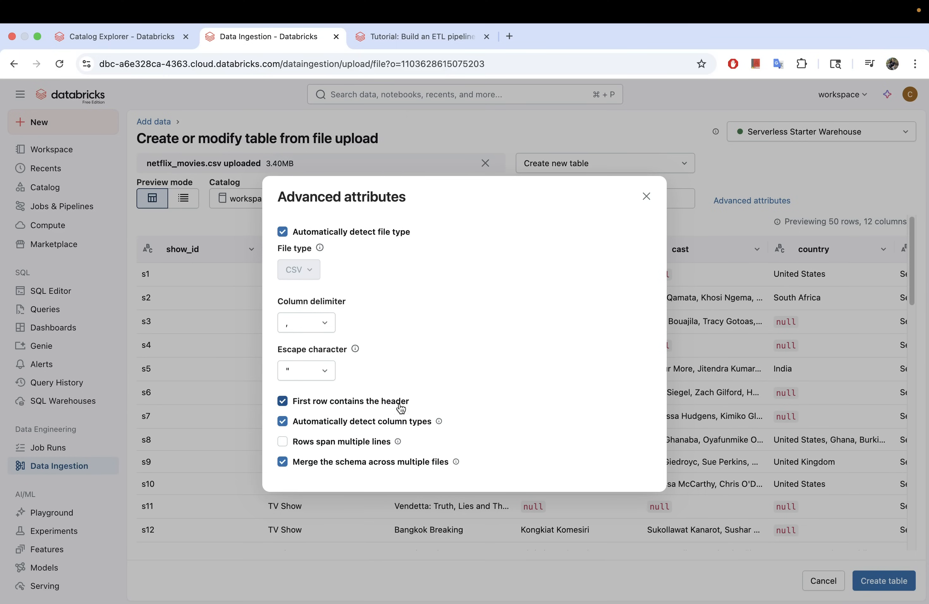
left_click(283, 402)
left_click(282, 402)
left_click(282, 422)
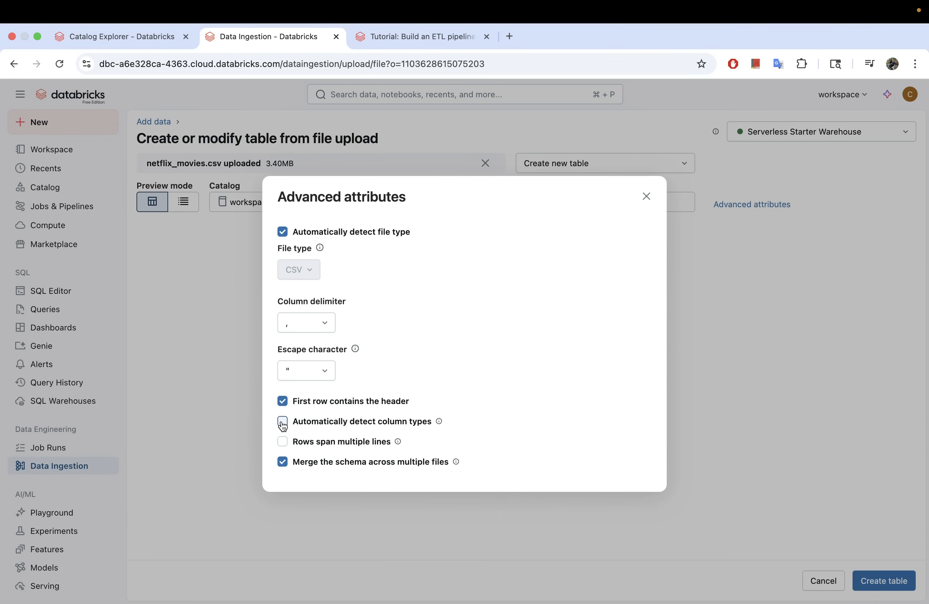
left_click(282, 423)
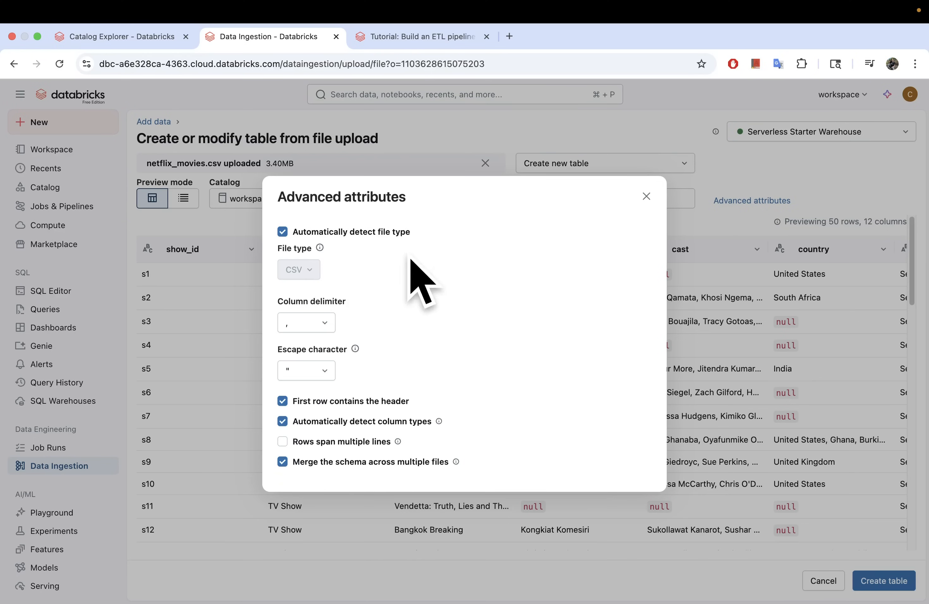
left_click(648, 198)
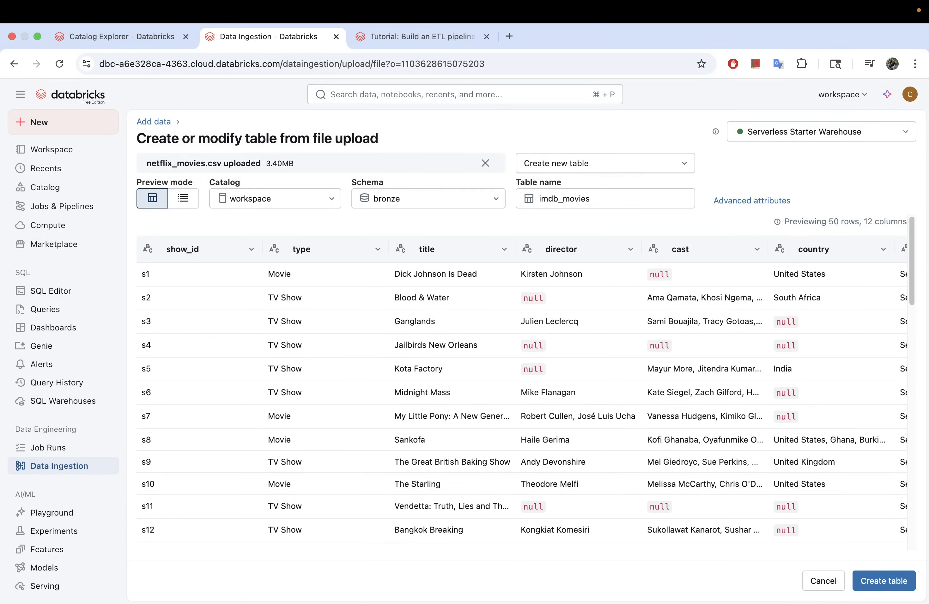
Switch the upload to Overwrite existing table, then set it back to Create new table
left_click(603, 167)
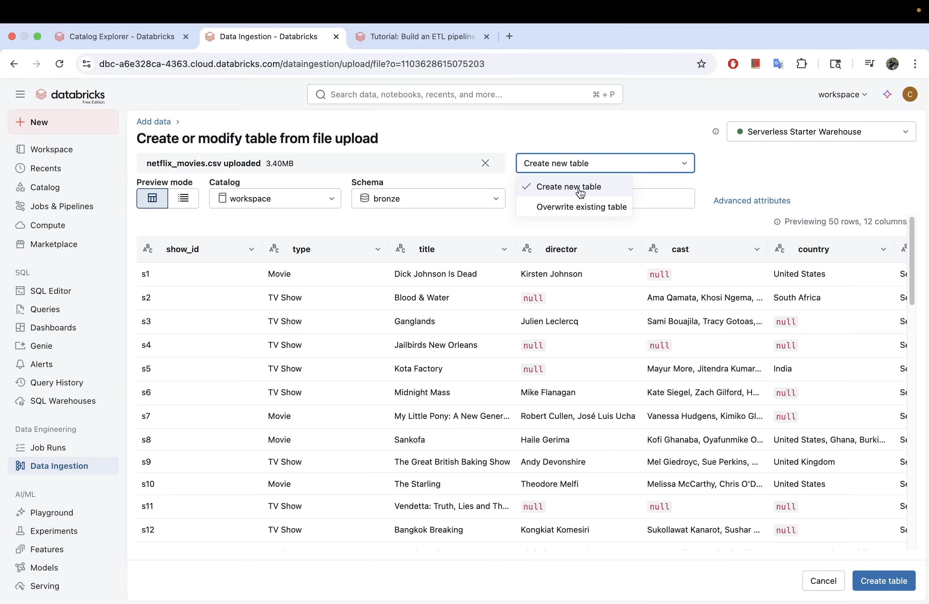
left_click(579, 208)
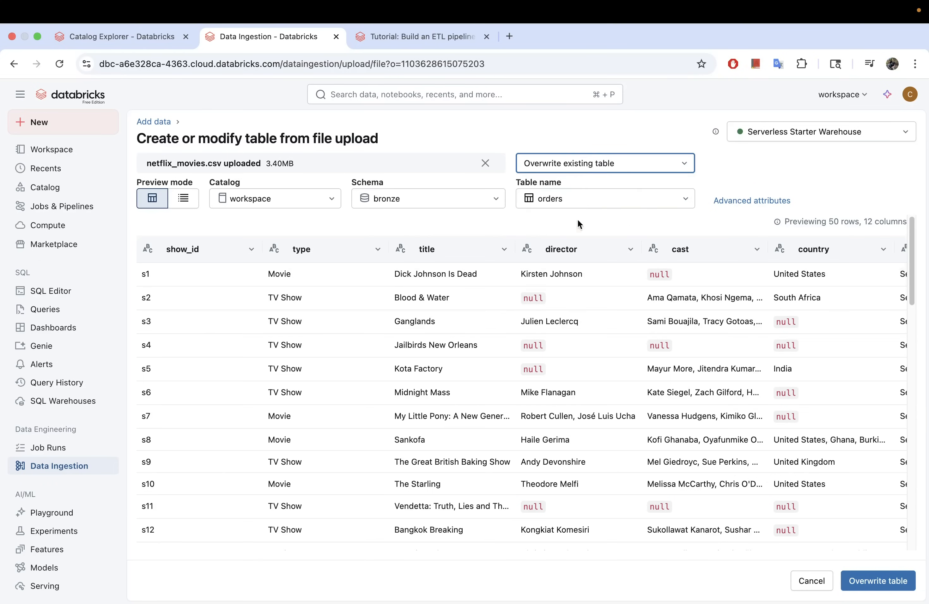
left_click(579, 167)
left_click(573, 187)
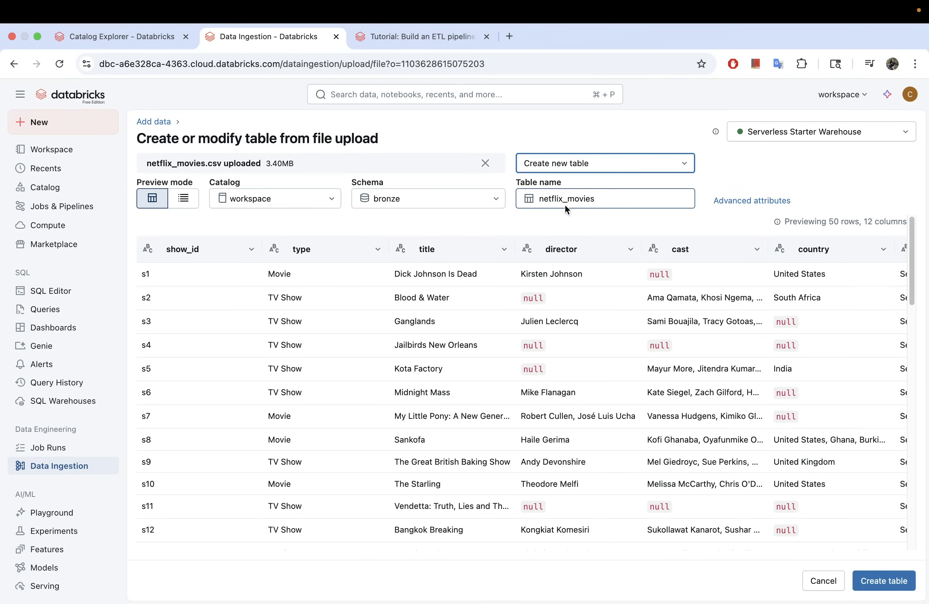
Replace netflix with imdb in the table name, making it imdb_movies, and review the remaining preview columns
left_click_drag(564, 199, 567, 202)
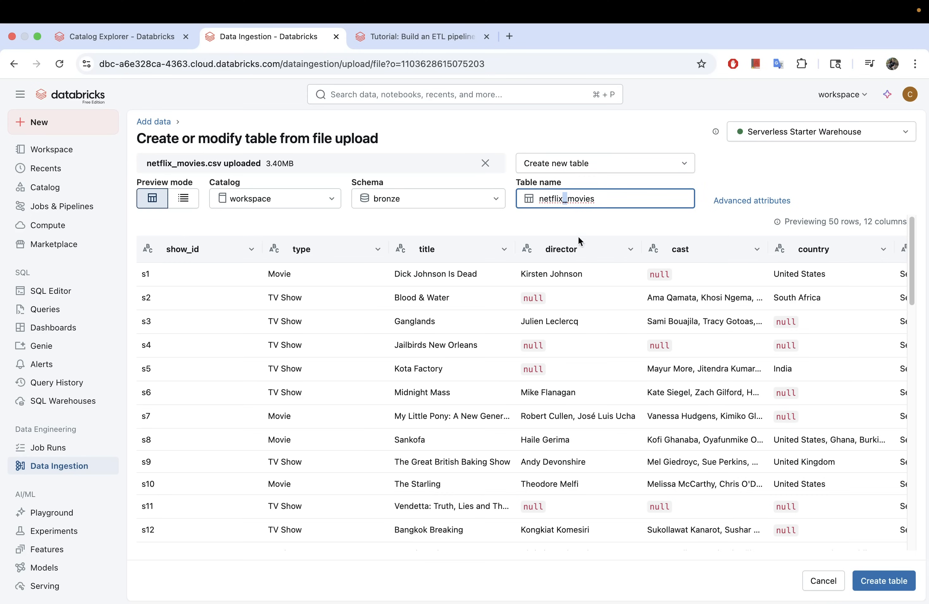
key("Left")
key("BackSpace")
key("BackSpace")
key("BackSpace")
key("BackSpace")
key("BackSpace")
key("BackSpace")
key("BackSpace")
type("imdb")
scroll(759, 411, "right", 10)
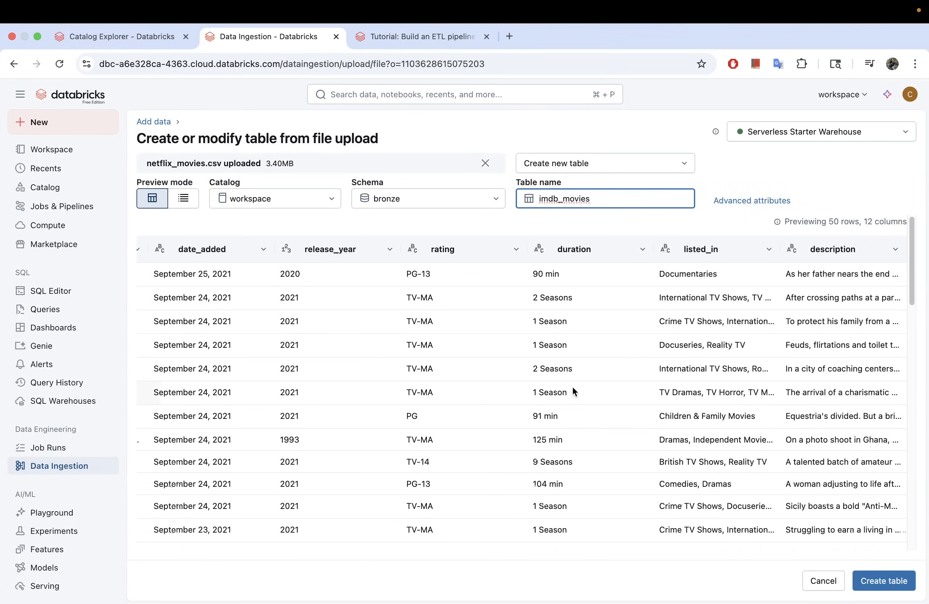
scroll(573, 389, "left", 10)
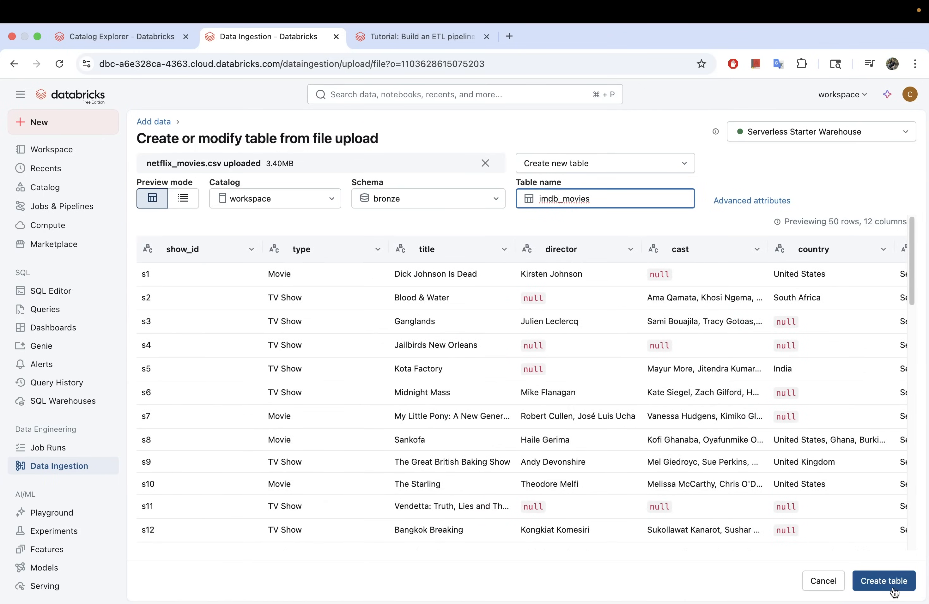
Create the imdb_movies table from the uploaded file and review its column types and table information
left_click(882, 582)
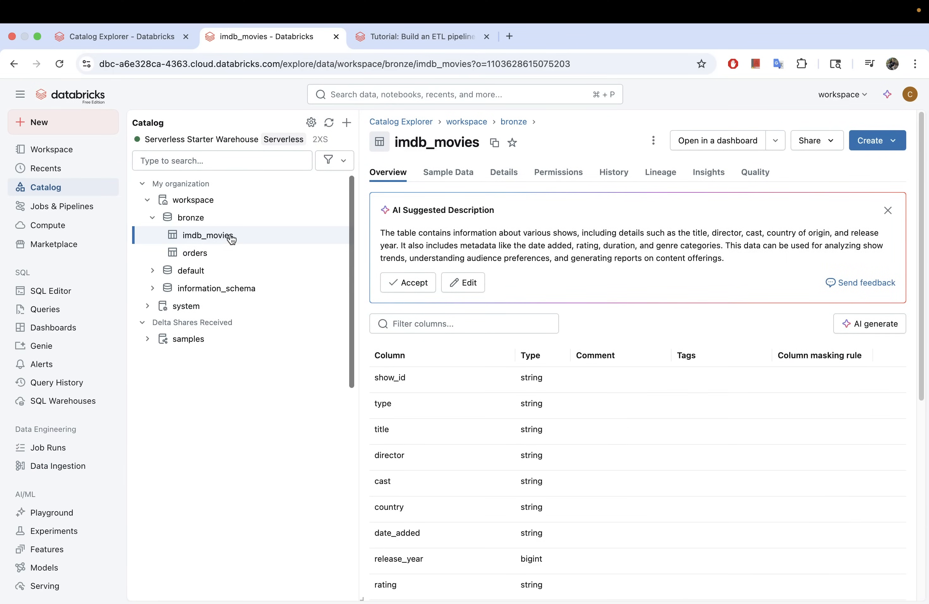
scroll(532, 414, "down", 8)
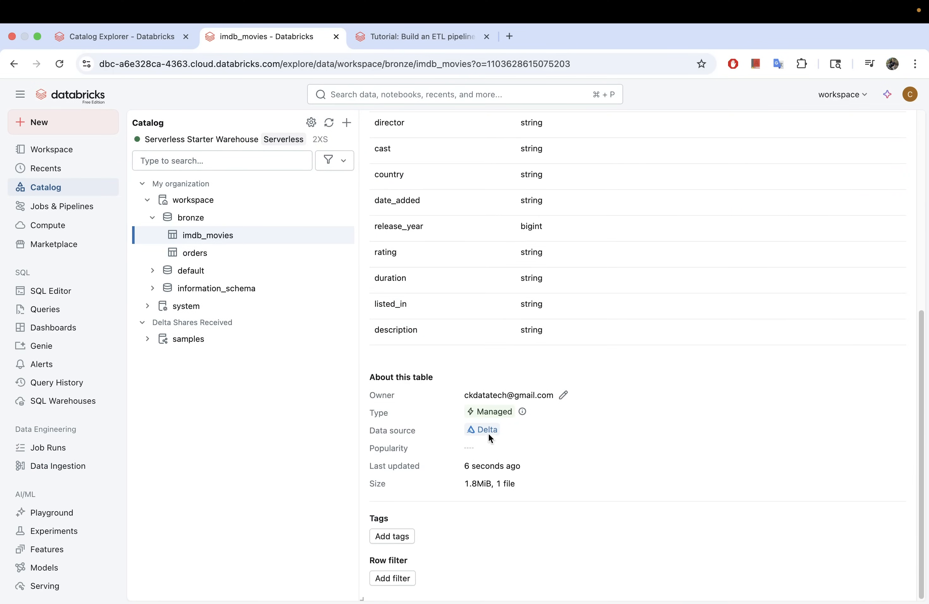
scroll(420, 287, "up", 6)
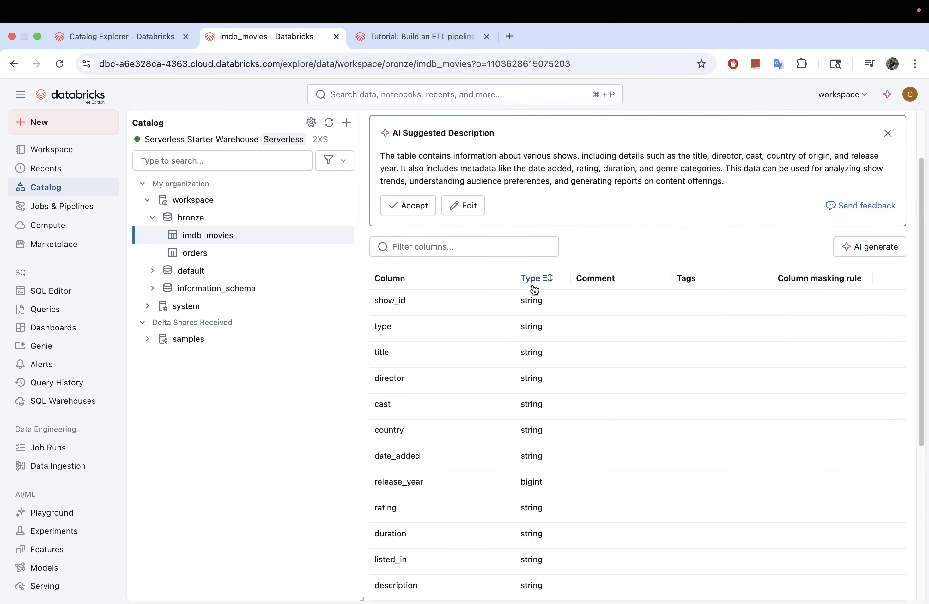
scroll(526, 510, "down", 6)
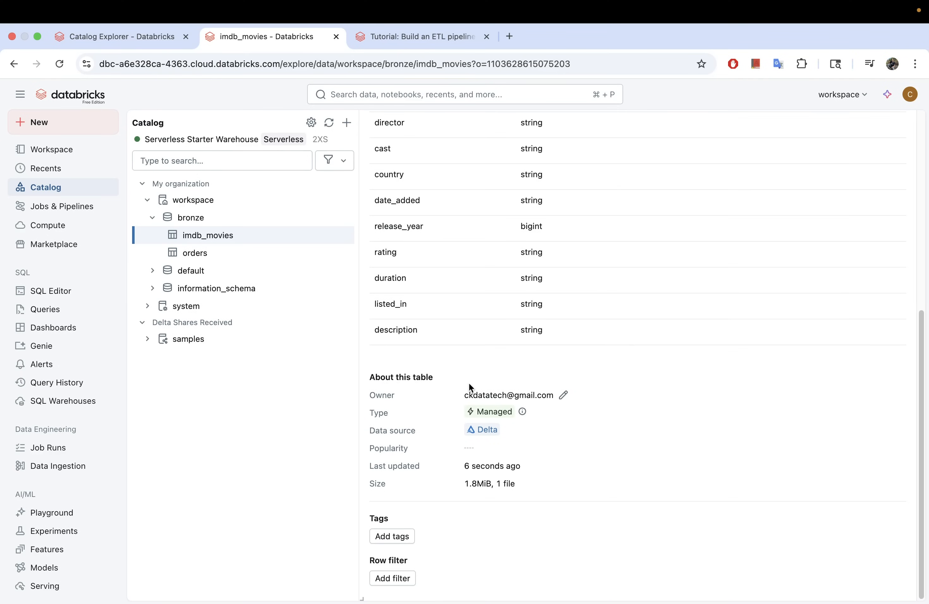
scroll(471, 388, "up", 10)
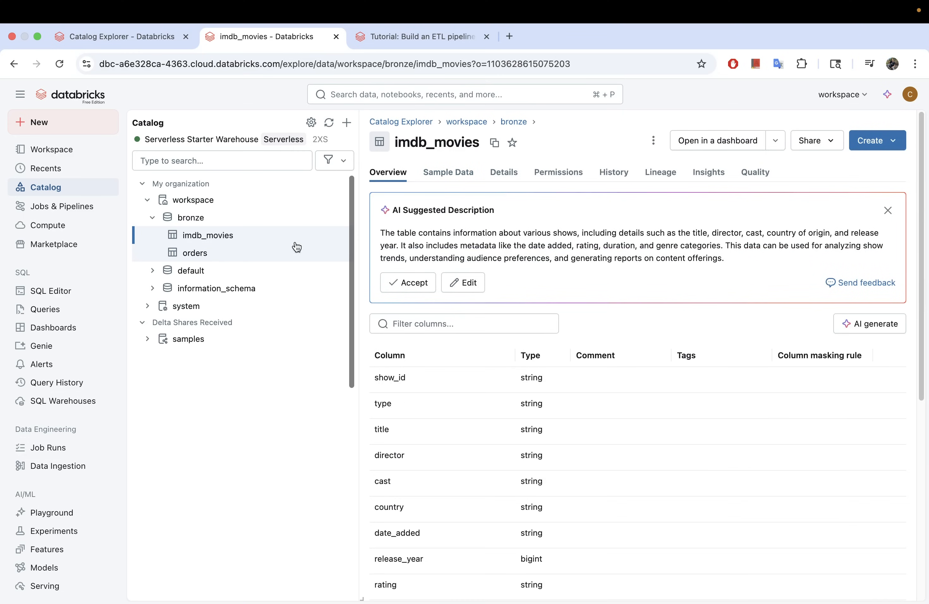
Look through the sample data of imdb_movies, down to the last rows and across all columns
left_click(438, 183)
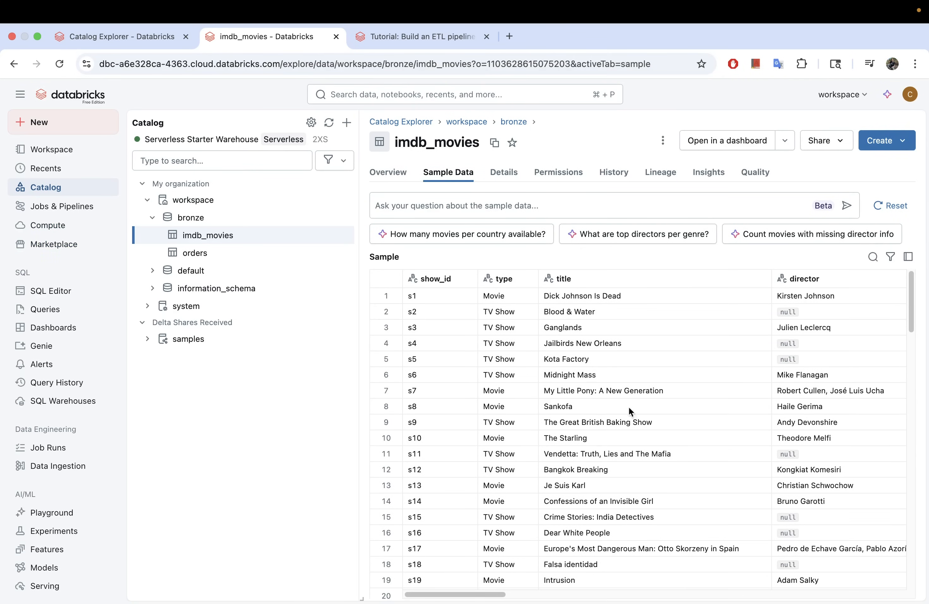
scroll(606, 400, "down", 20)
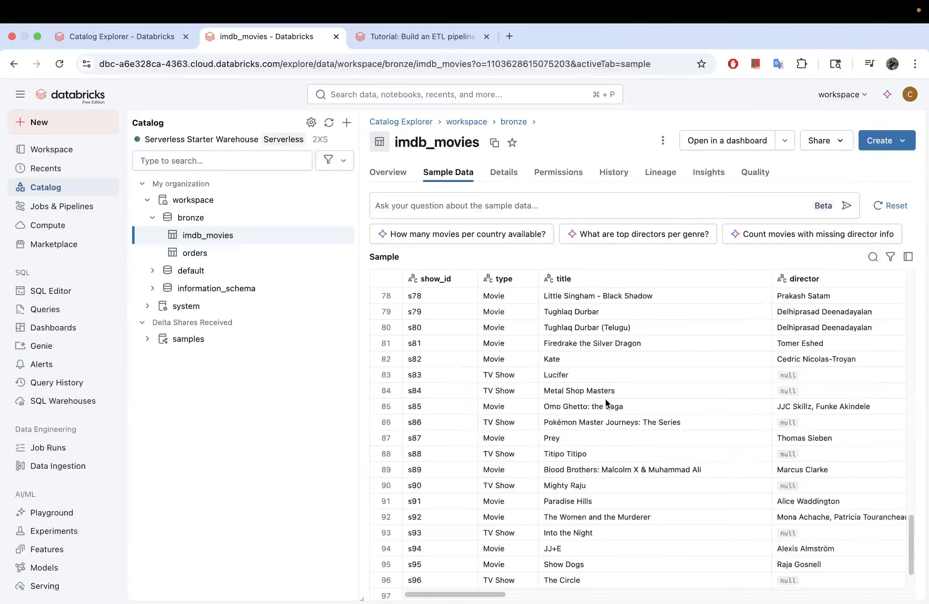
scroll(574, 425, "down", 2)
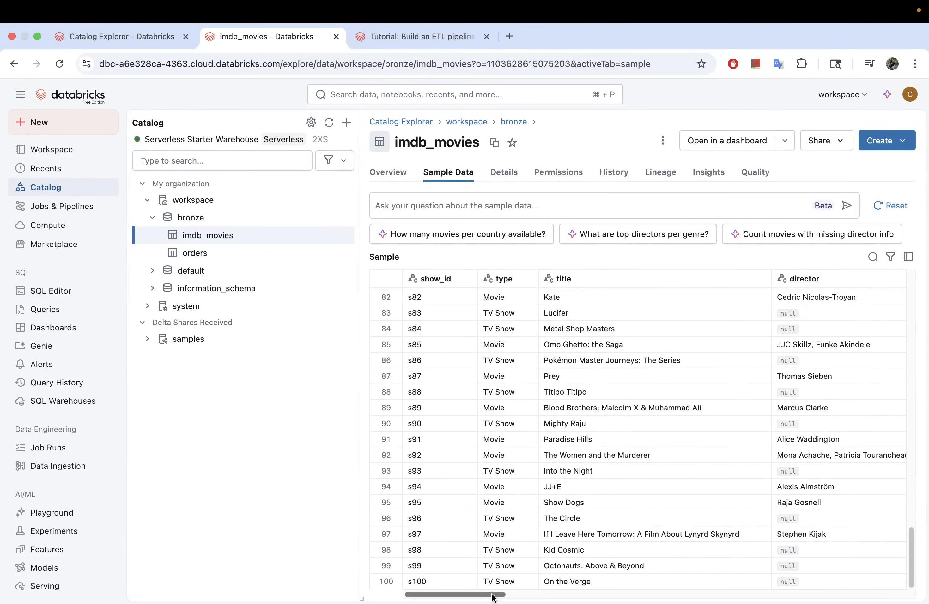
left_click_drag(492, 594, 927, 598)
scroll(607, 552, "left", 15)
Revisit the overview and sample data of imdb_movies, and examine the table's details and its delta and spark properties
left_click(389, 173)
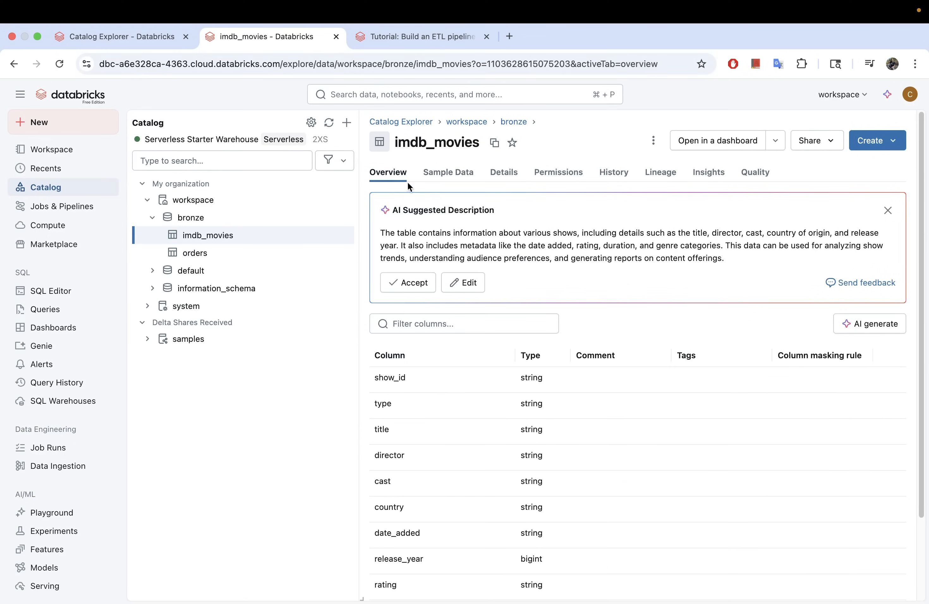
left_click(447, 174)
left_click(496, 172)
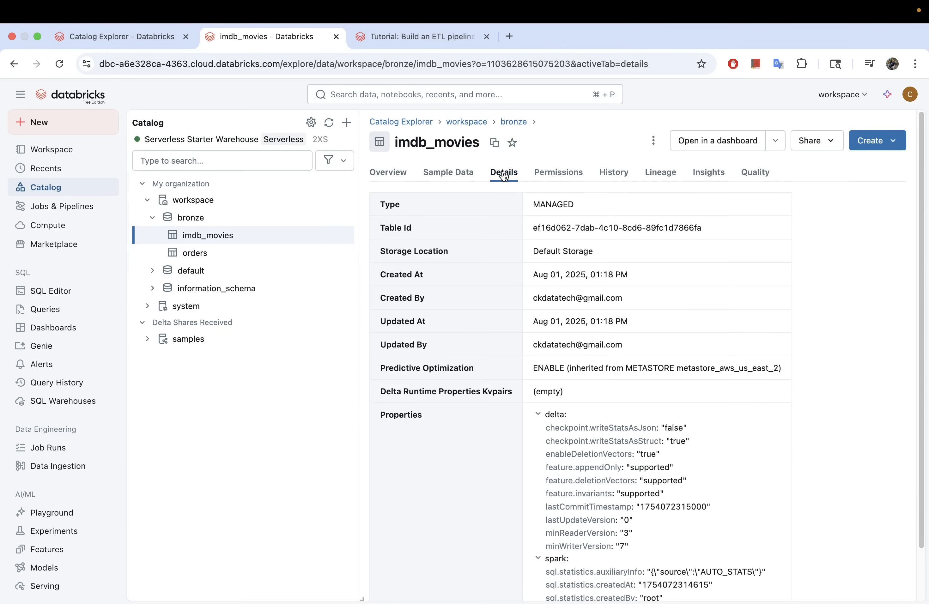
scroll(626, 451, "down", 2)
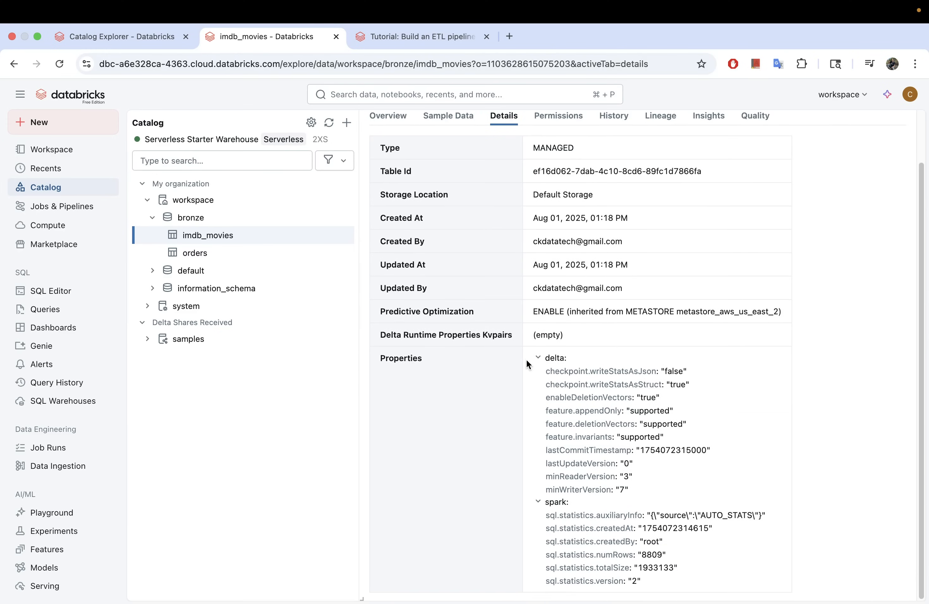
scroll(528, 365, "up", 2)
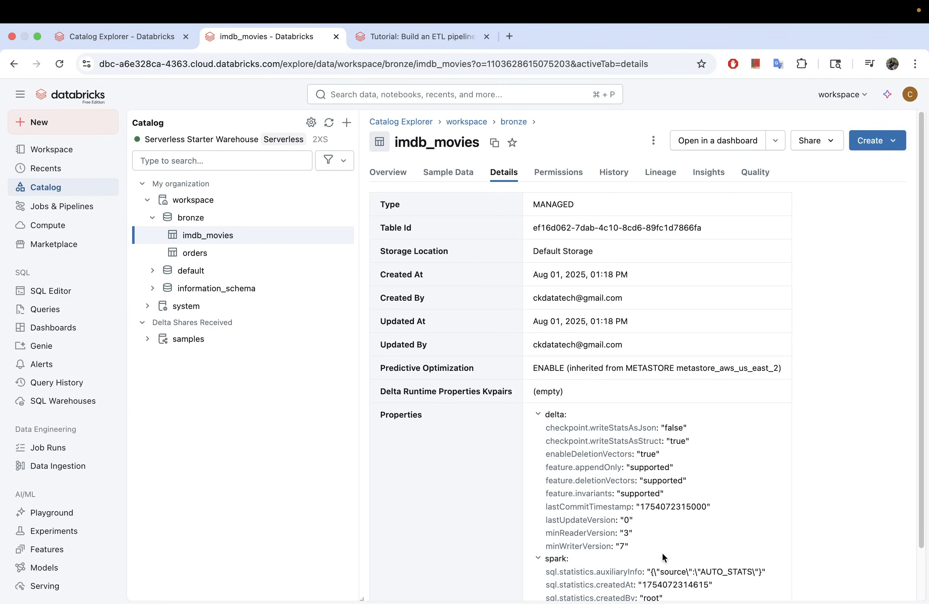
Check the permissions, history, lineage, insights and quality information of the imdb_movies table
left_click(559, 175)
left_click(616, 175)
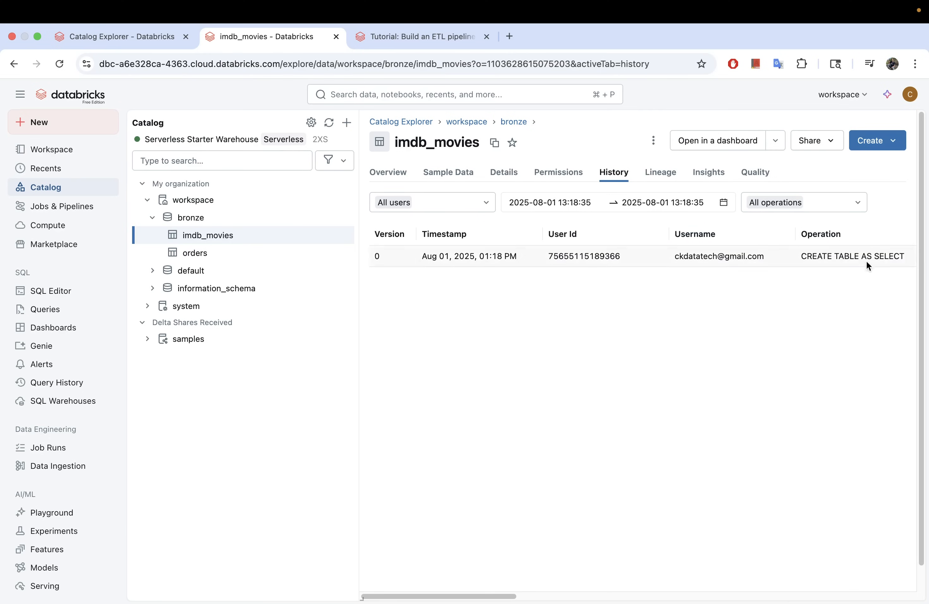
left_click(665, 175)
left_click(713, 175)
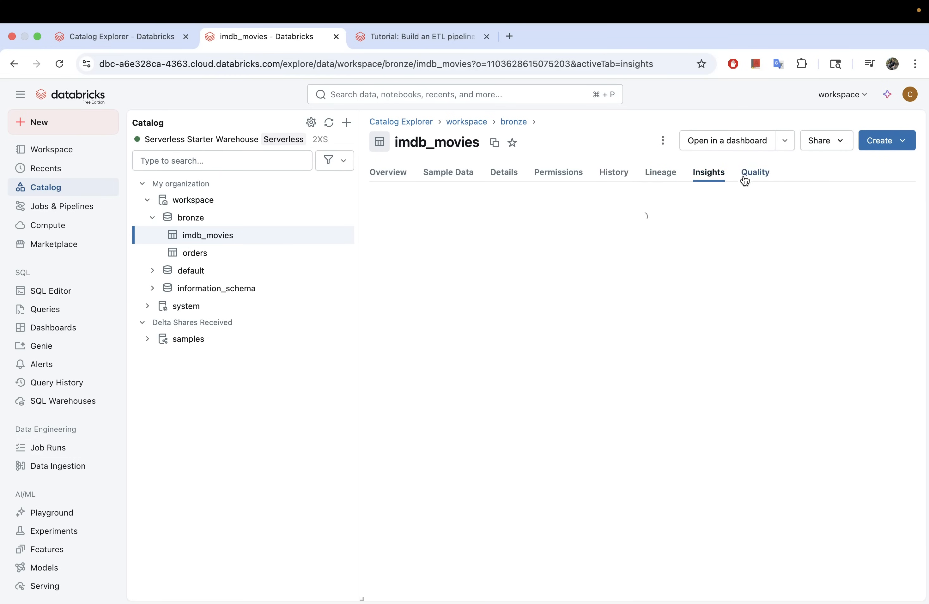
left_click(745, 178)
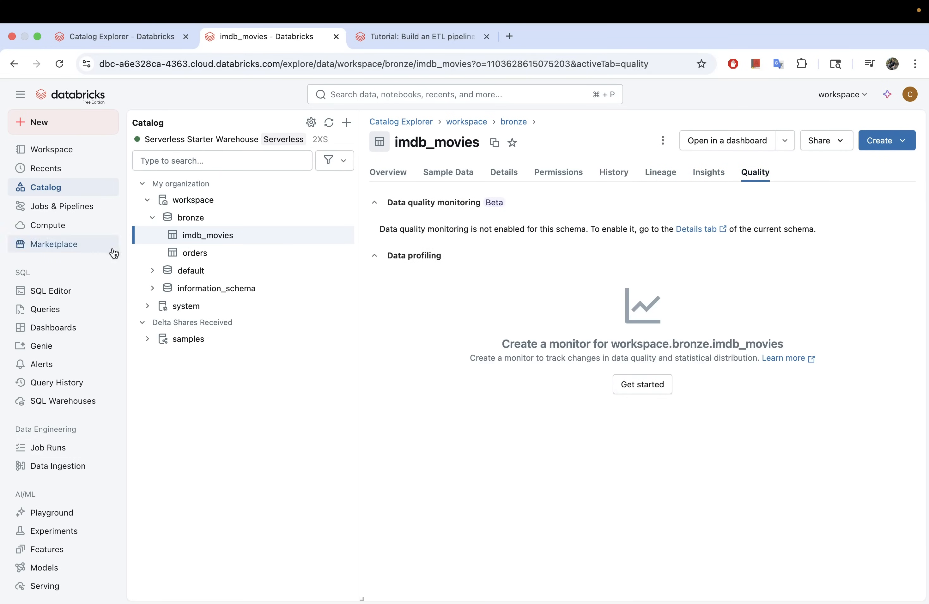
Create a new query in the SQL editor and set its schema to bronze in the workspace catalog
mouse_move(261, 237)
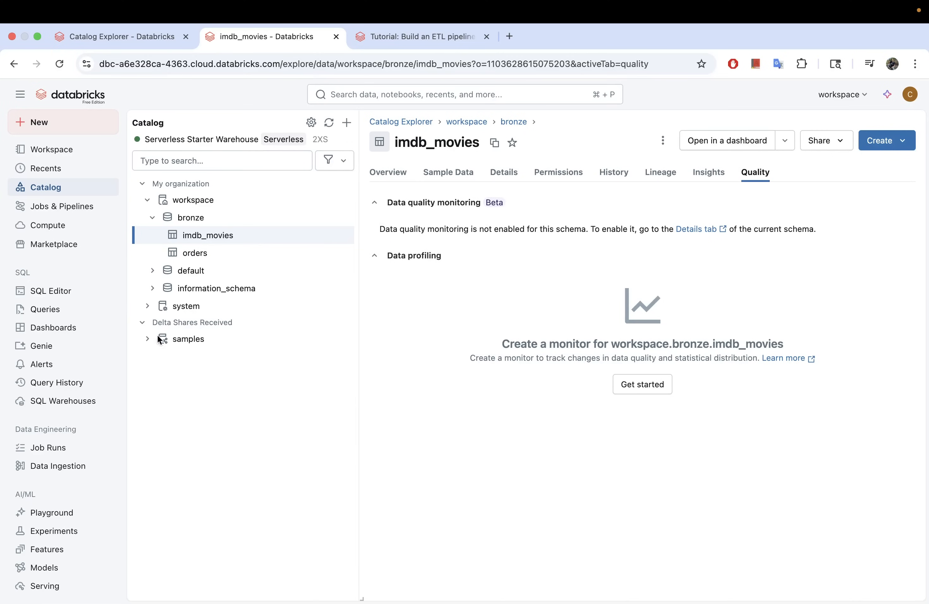
left_click(66, 292)
left_click(459, 135)
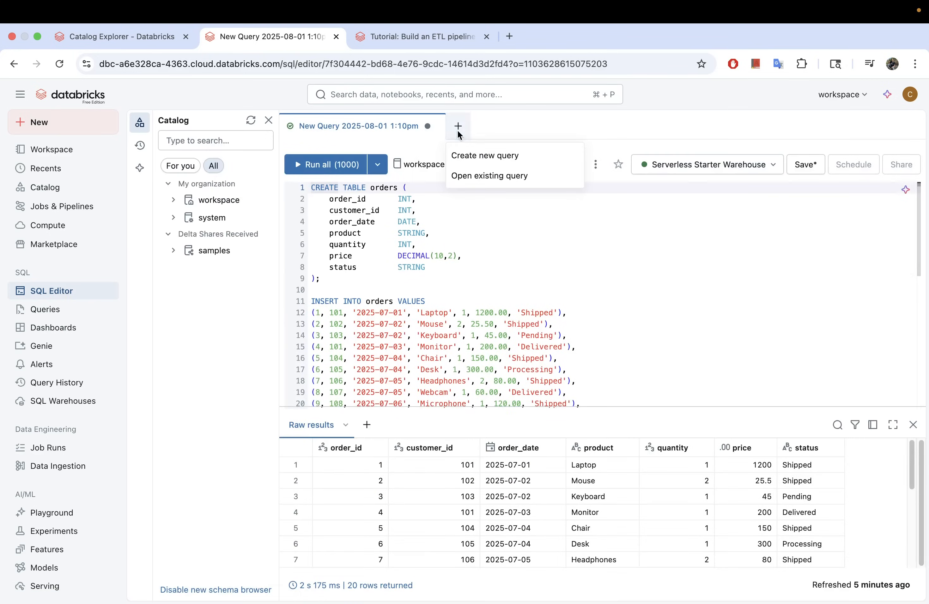
left_click(477, 155)
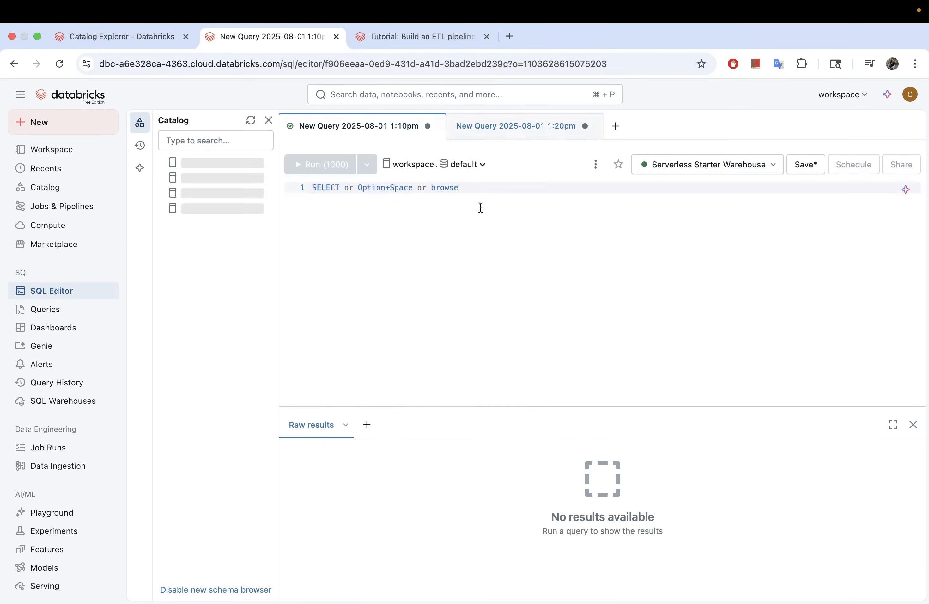
left_click(447, 164)
left_click(476, 201)
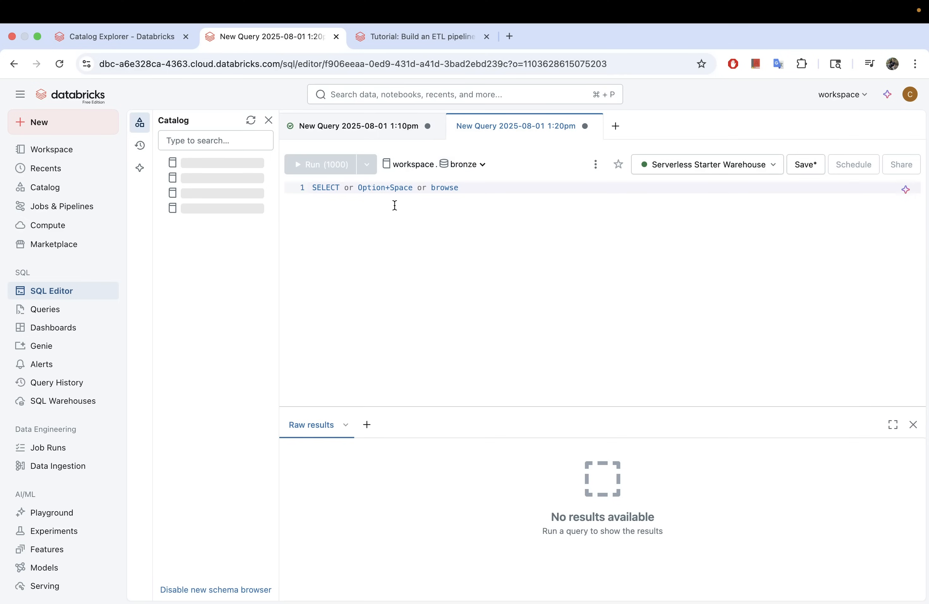
Write the query "select * from imdb_movies", expanding the workspace catalog in the schema browser, and run it
left_click(395, 205)
type("select")
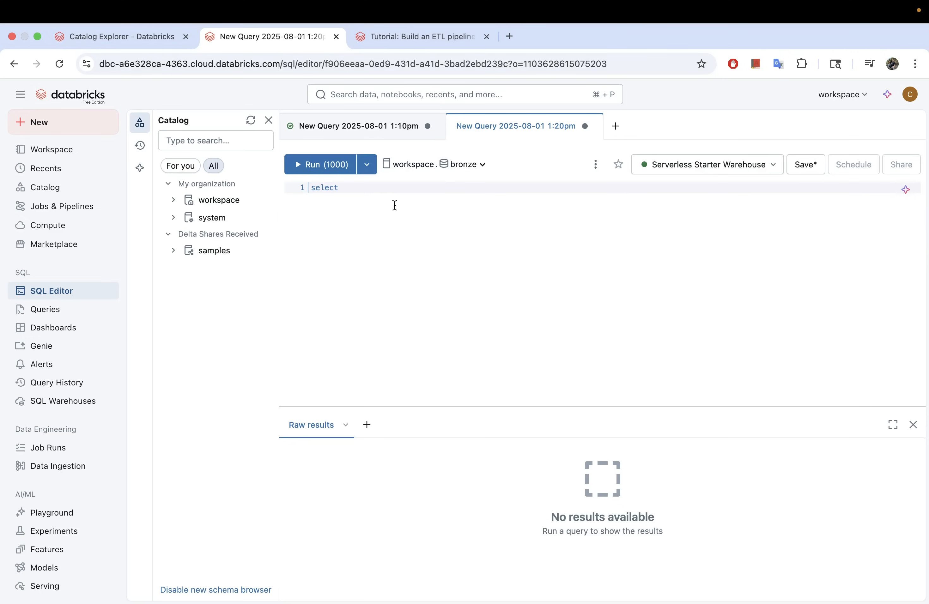
type(" * from imd")
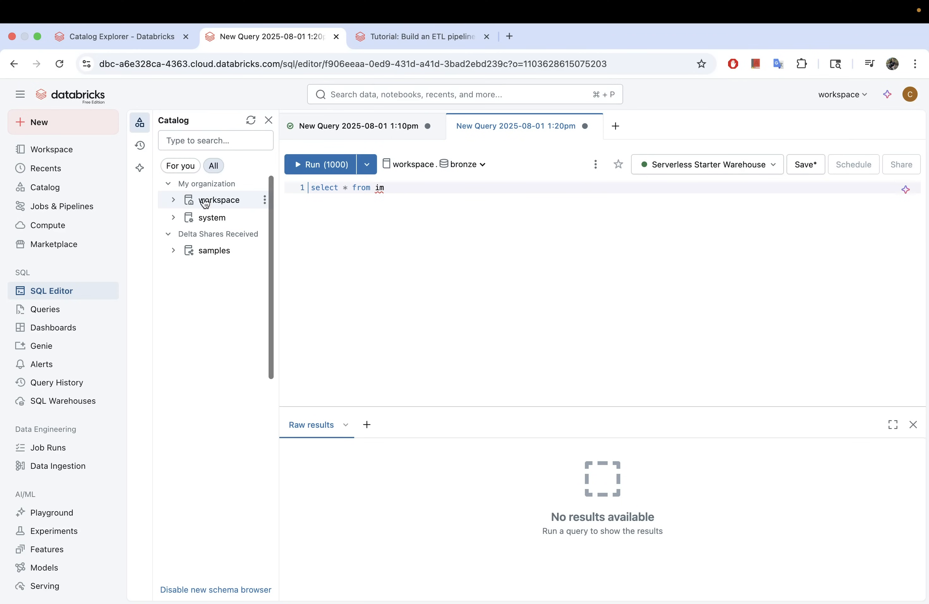
left_click(173, 200)
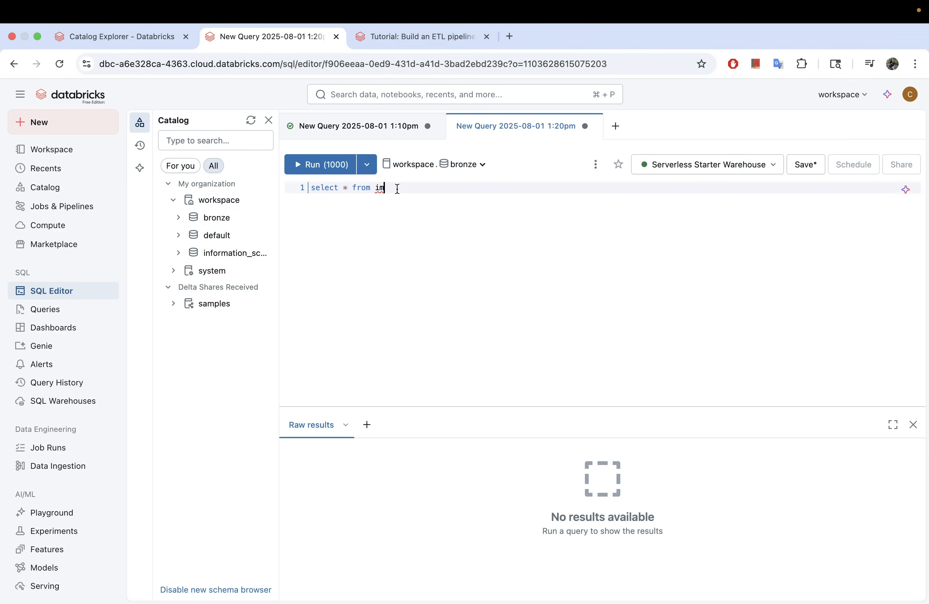
type("db_movies")
left_click(319, 164)
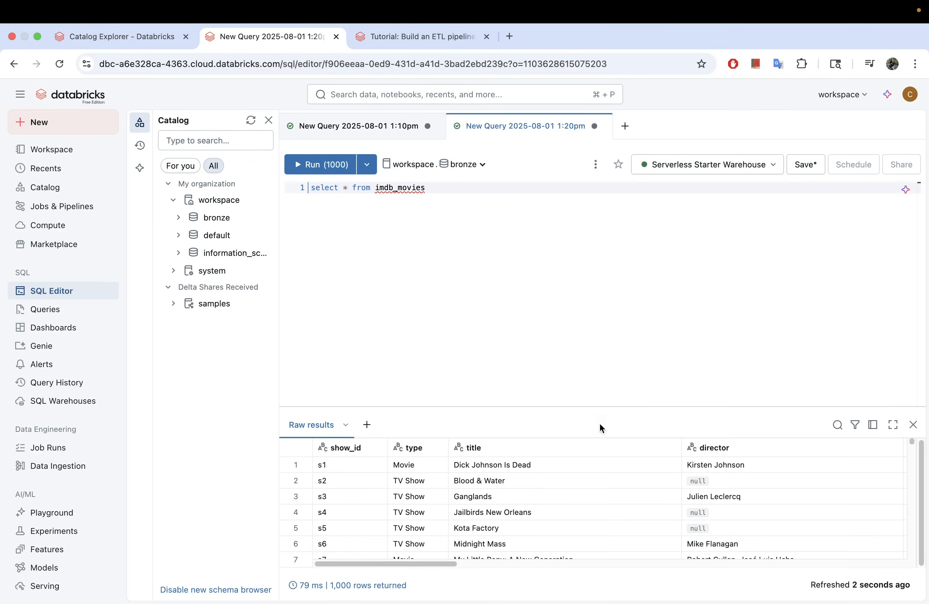
Enlarge the query results area and look across the returned columns
left_click_drag(618, 407, 608, 299)
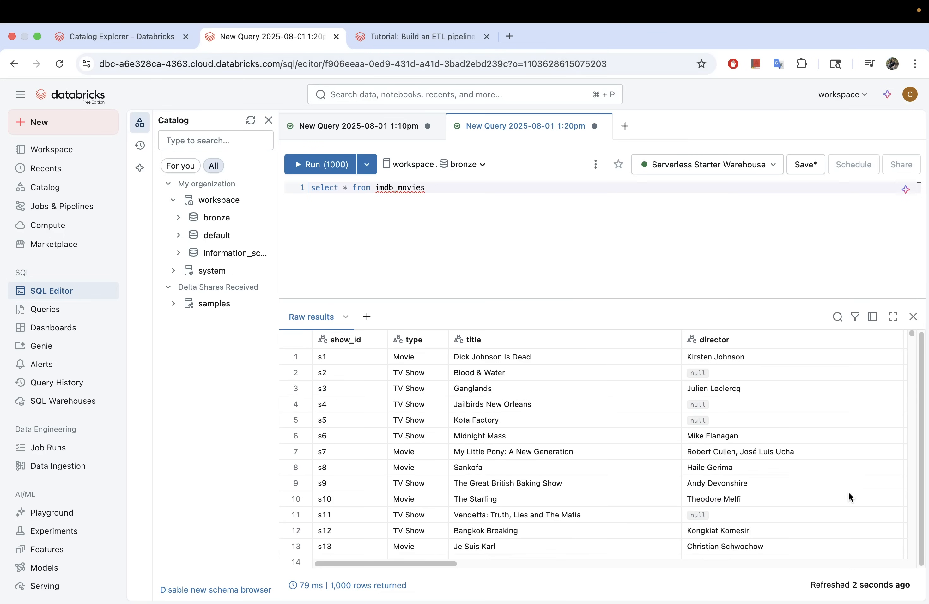
scroll(815, 474, "right", 10)
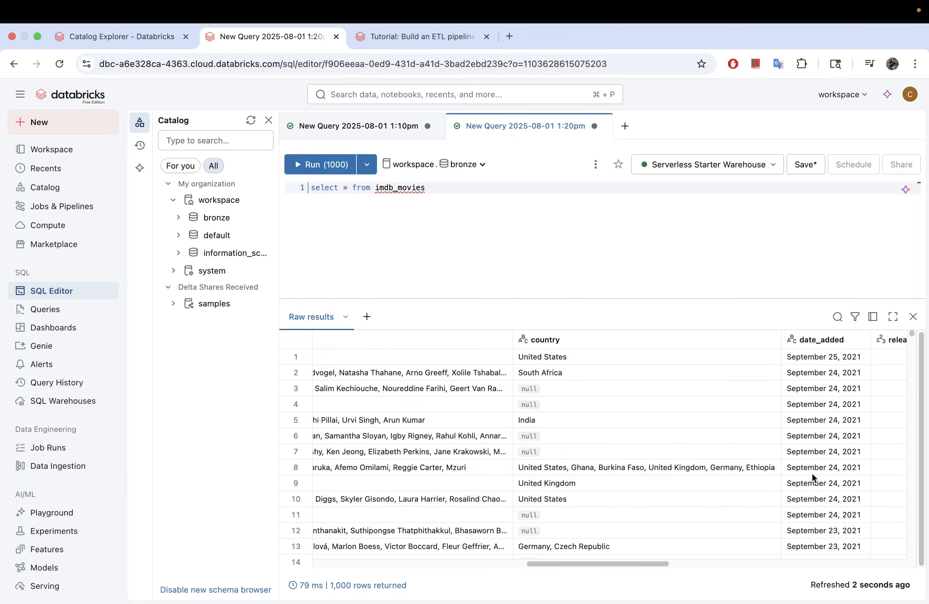
scroll(815, 478, "left", 10)
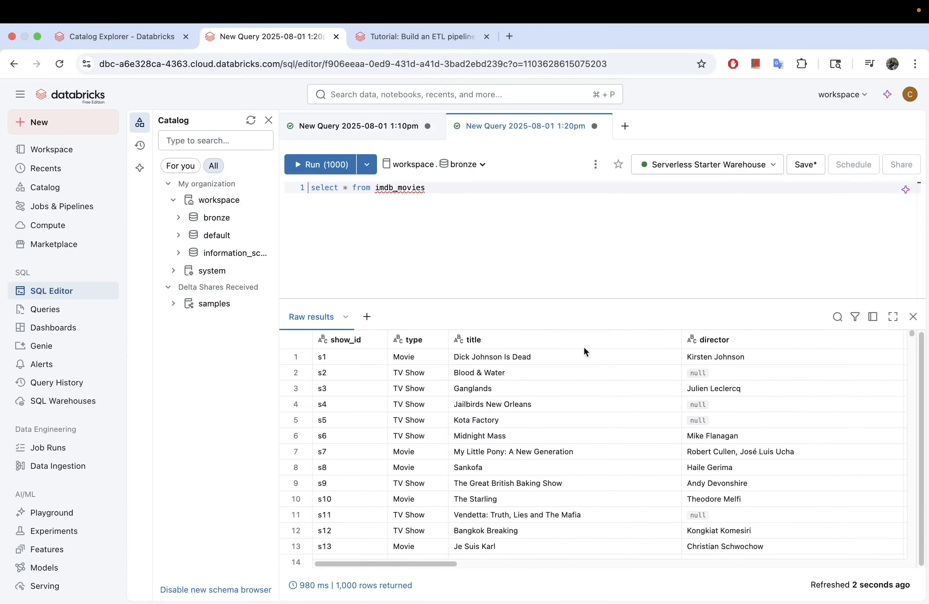
Change the query to "select count(*) from imdb_movies" and run it to count the table's rows
left_click(342, 188)
type("counf")
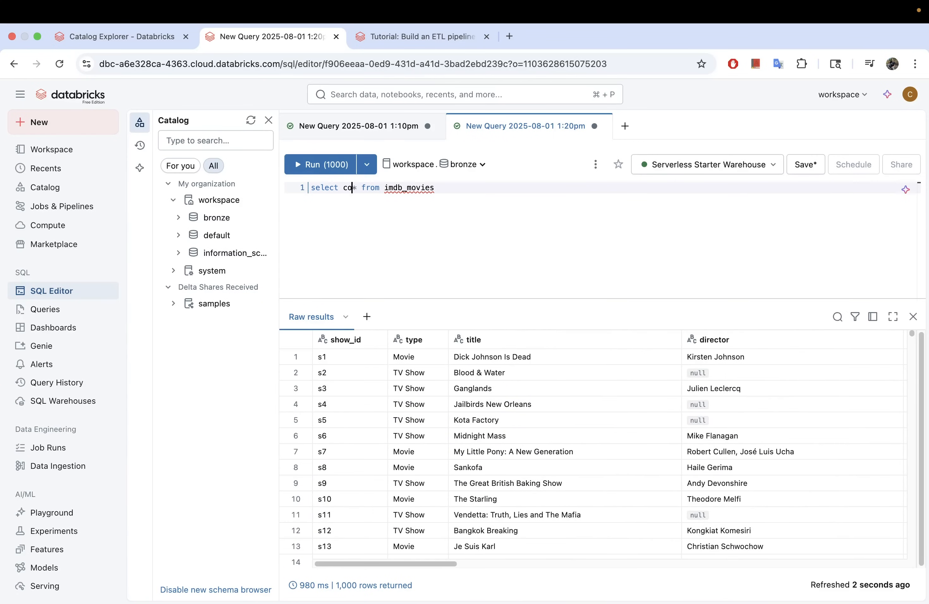
key("BackSpace")
type("t(")
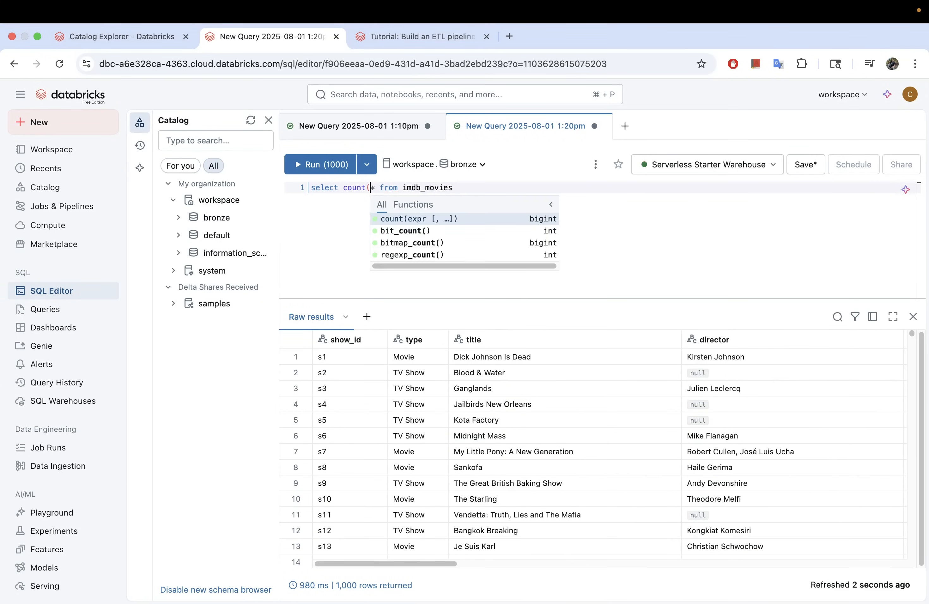
key("Right")
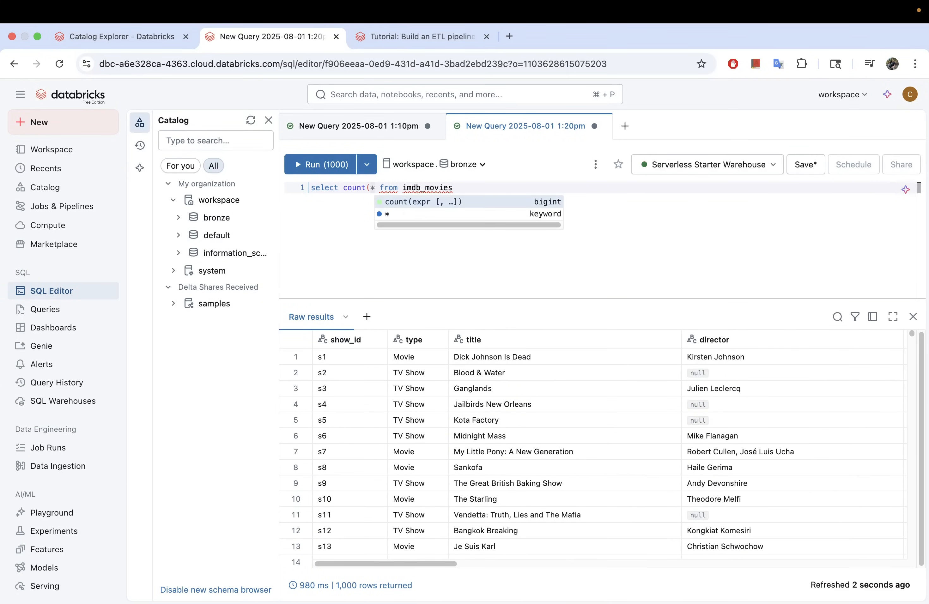
type(")")
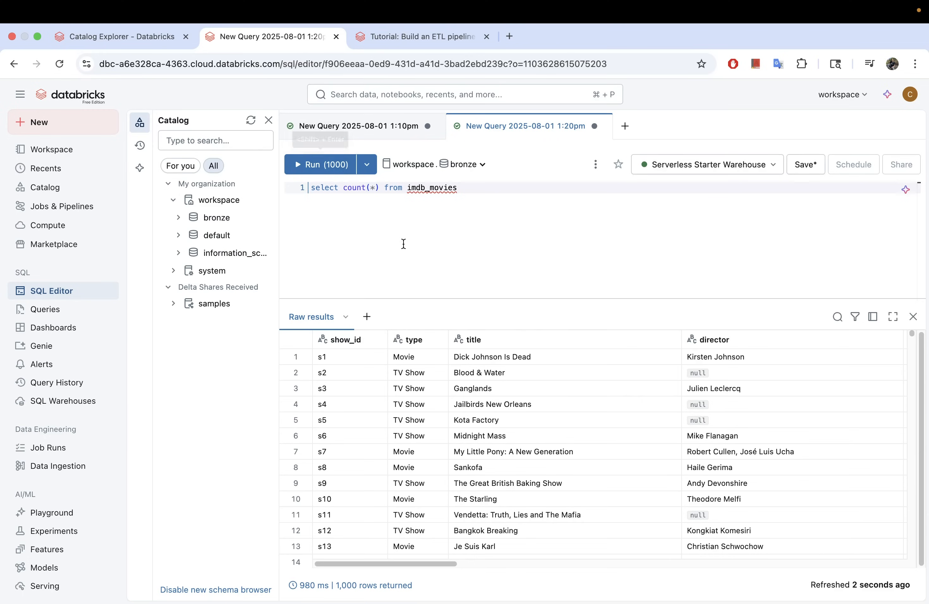
key("shift+Return")
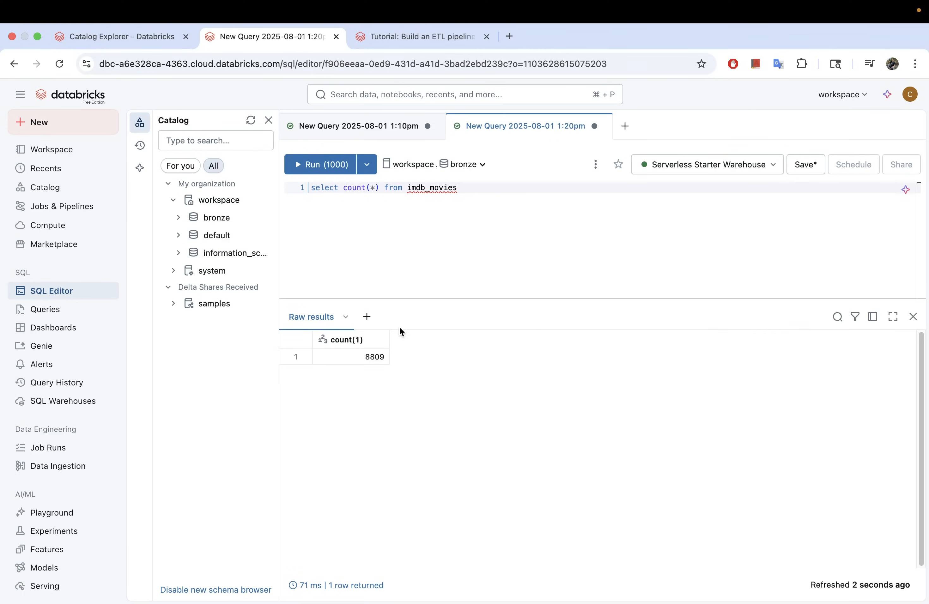
left_click_drag(470, 199, 285, 190)
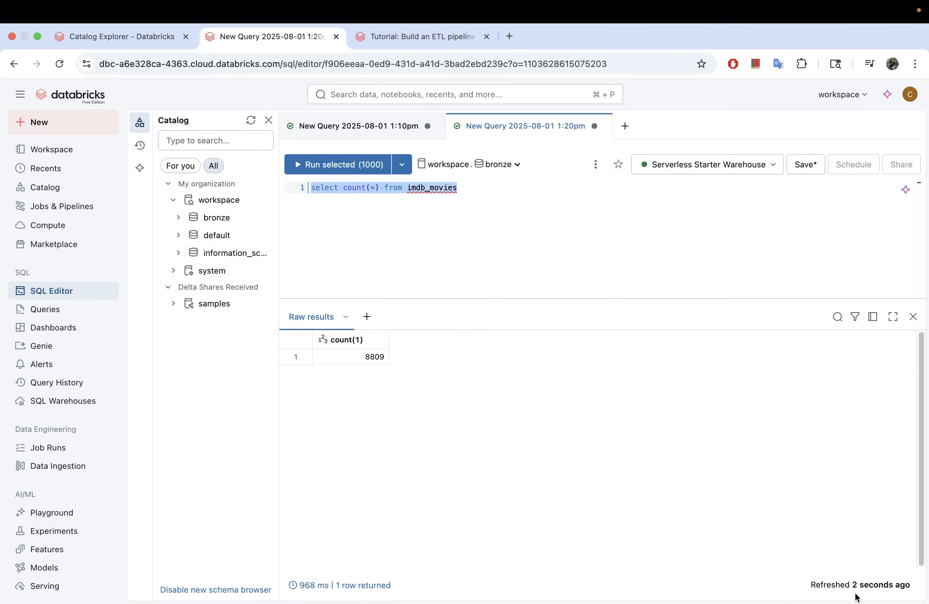
left_click(433, 266)
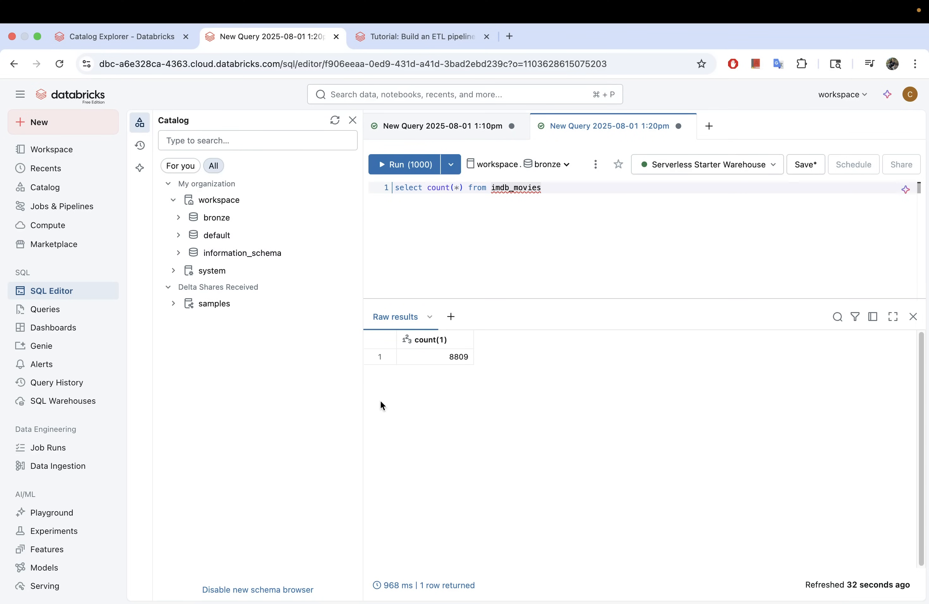
Search Google for "volume in databricks" in a new browser tab and read the full AI overview of volumes
left_click(509, 36)
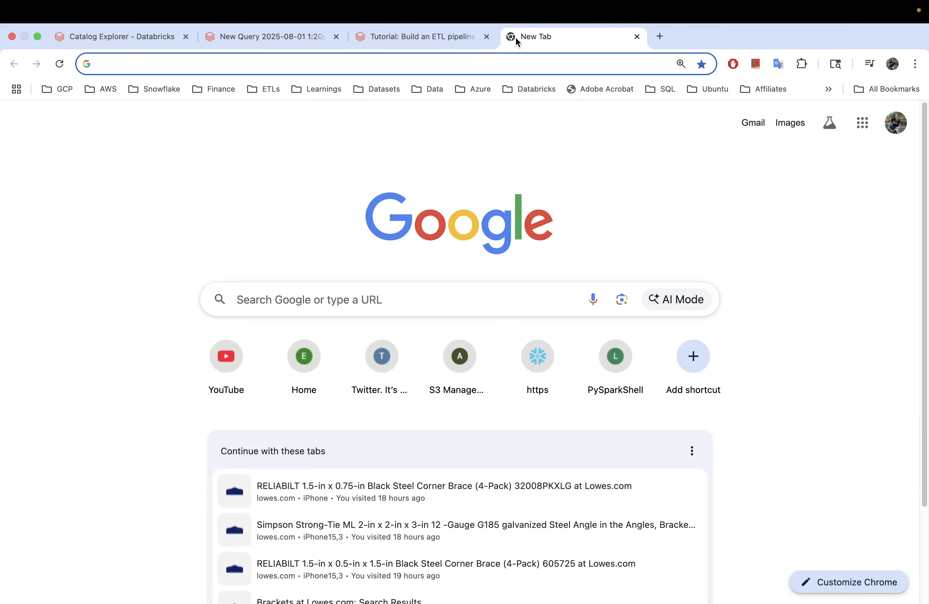
type("volume ")
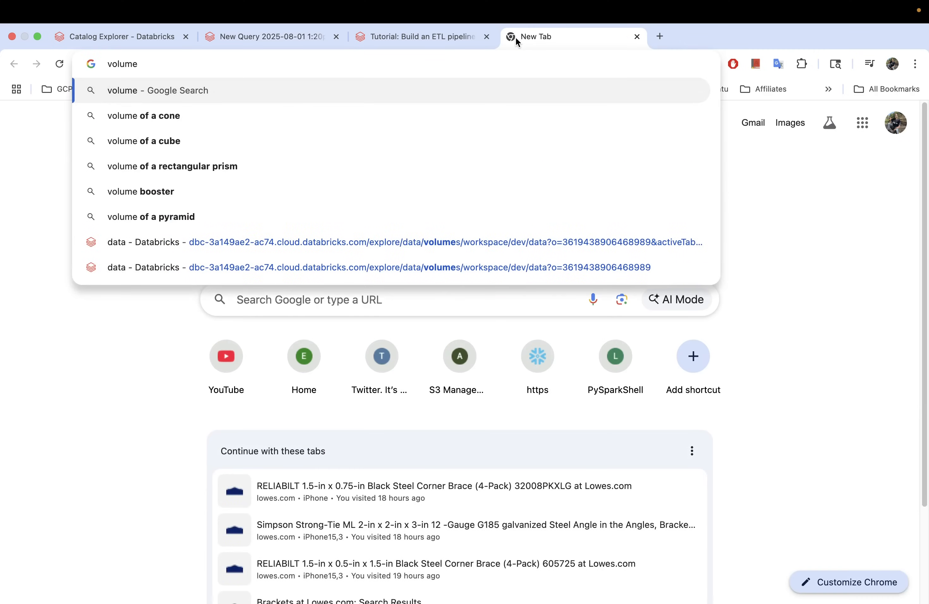
type("in data")
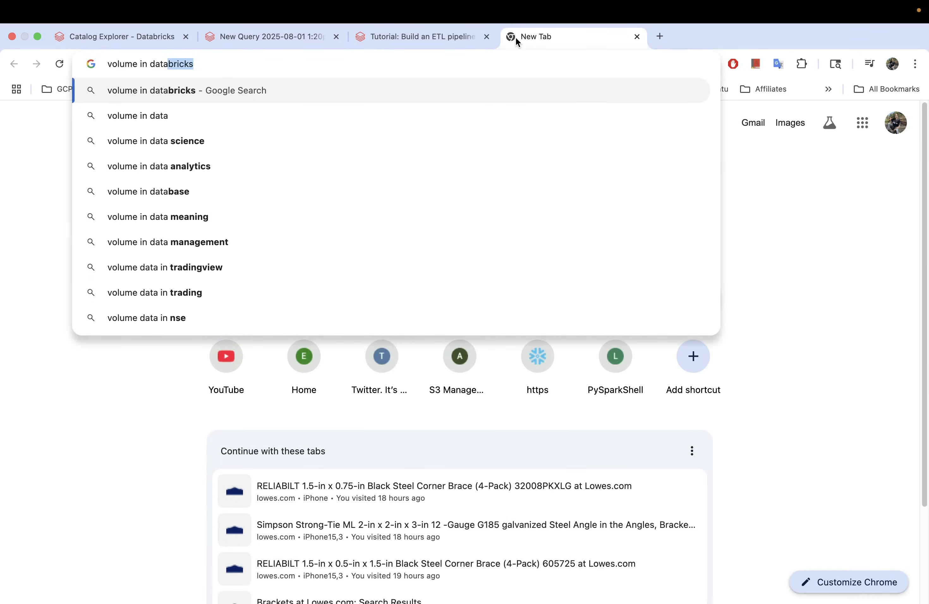
key("Return")
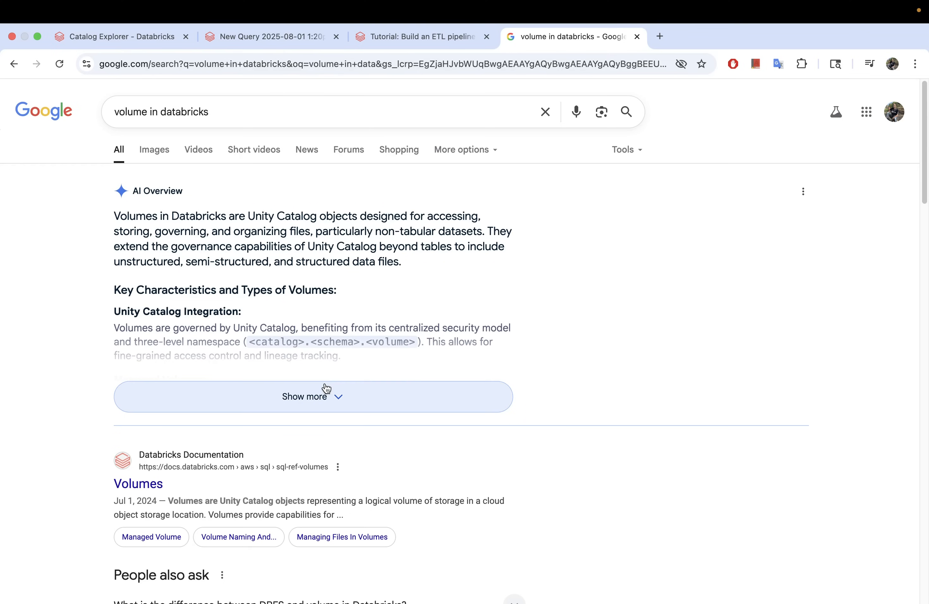
left_click(319, 393)
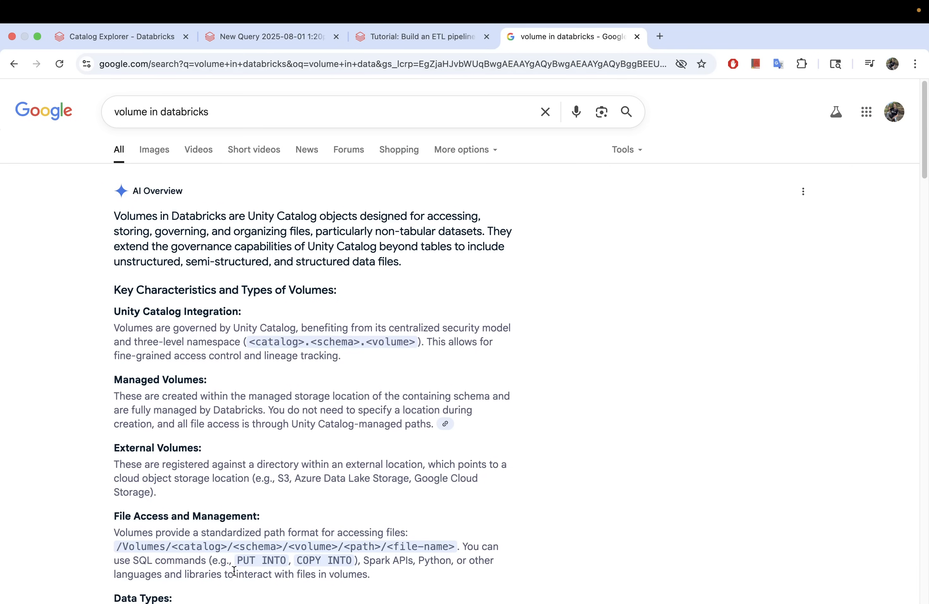
scroll(220, 408, "down", 2)
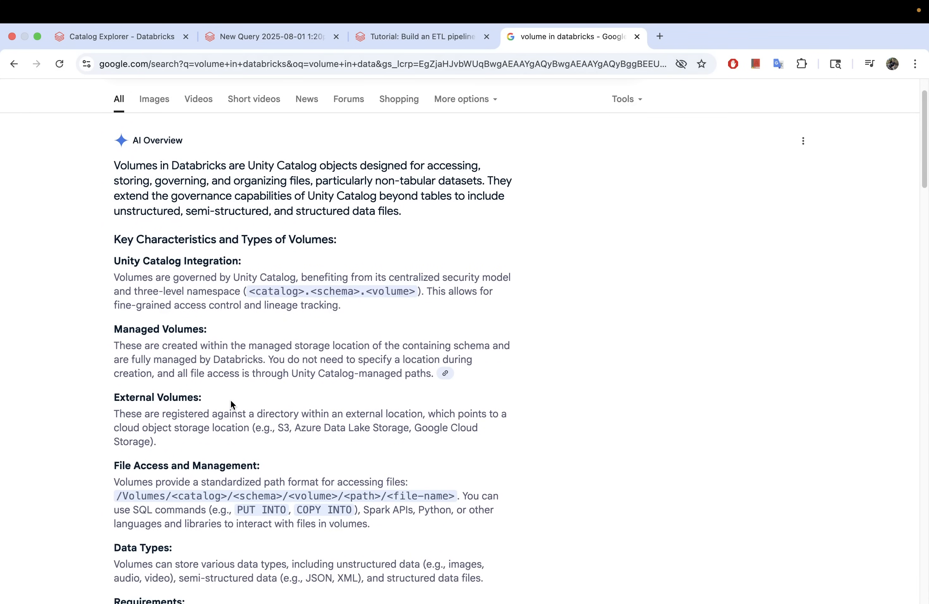
scroll(229, 404, "down", 1)
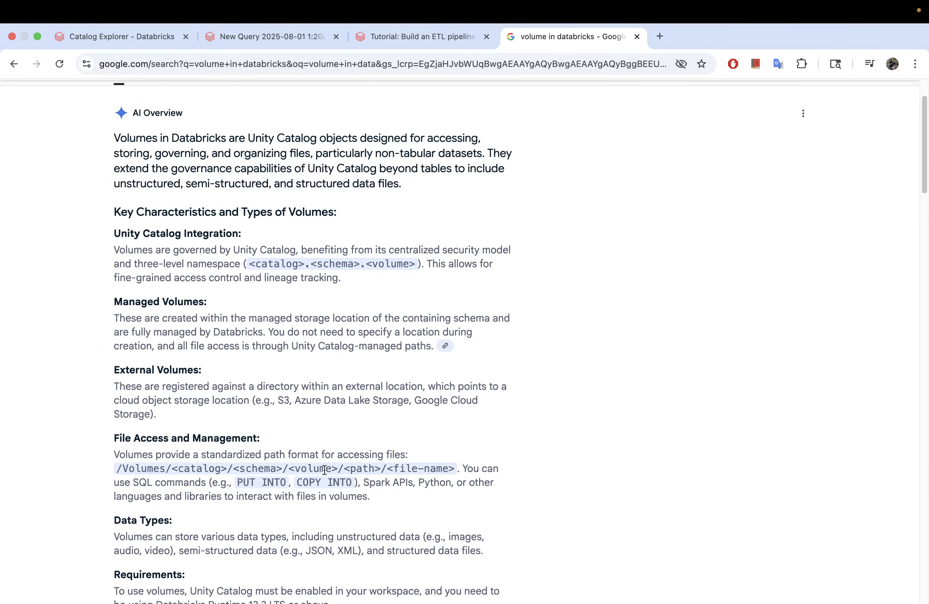
Return to the SQL query, expand the bronze schema in the schema browser, and open that schema in Catalog Explorer
left_click(409, 39)
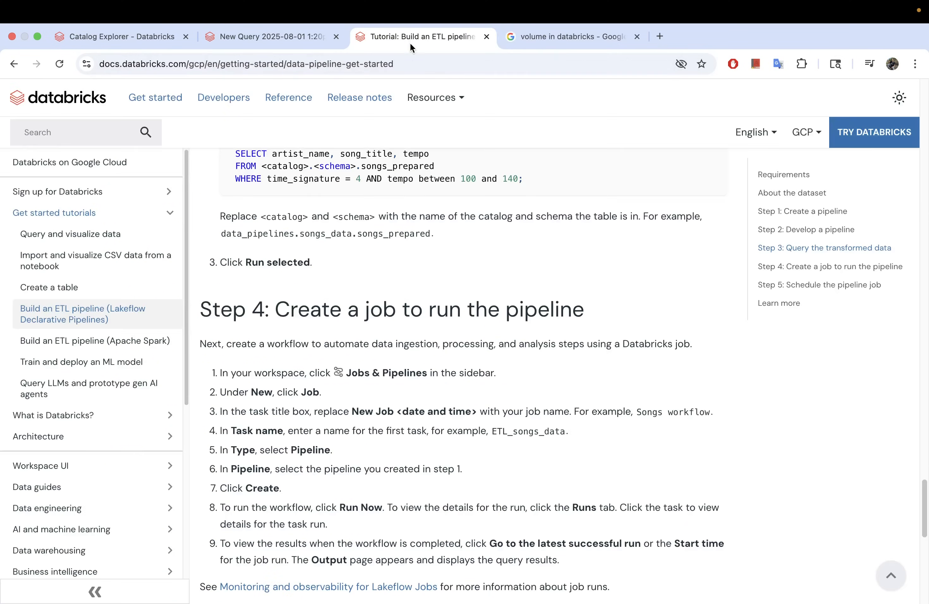
left_click(266, 41)
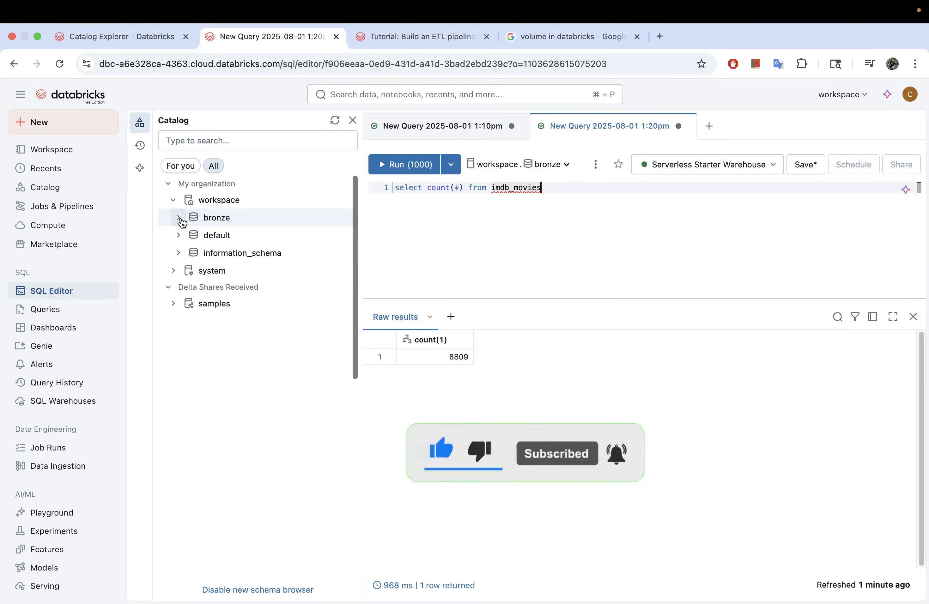
left_click(179, 217)
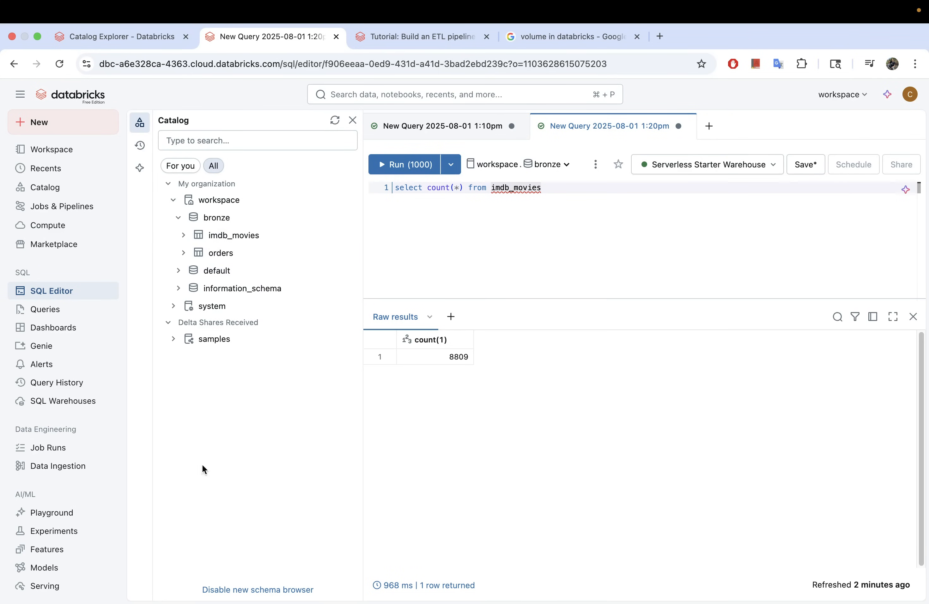
left_click(222, 220)
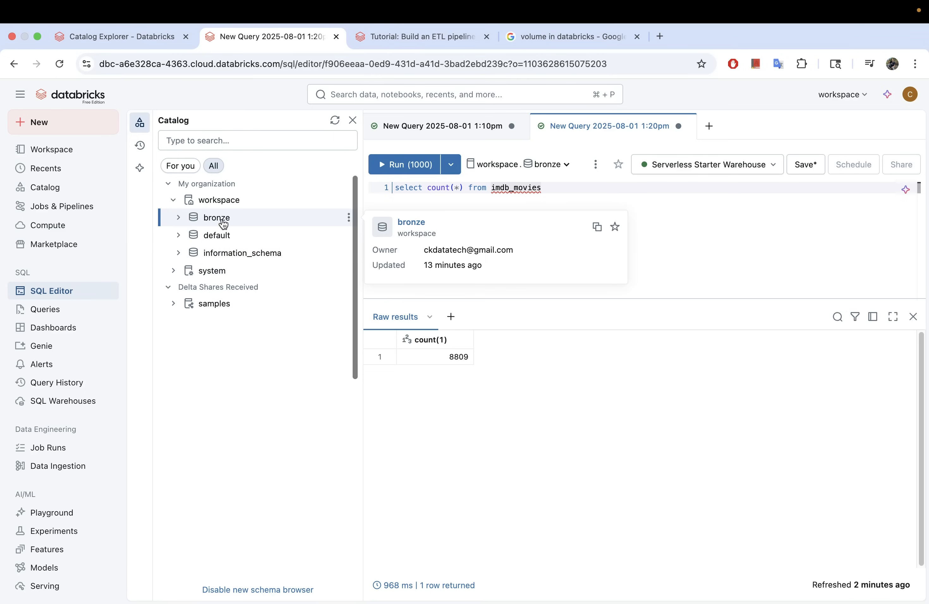
left_click(191, 219)
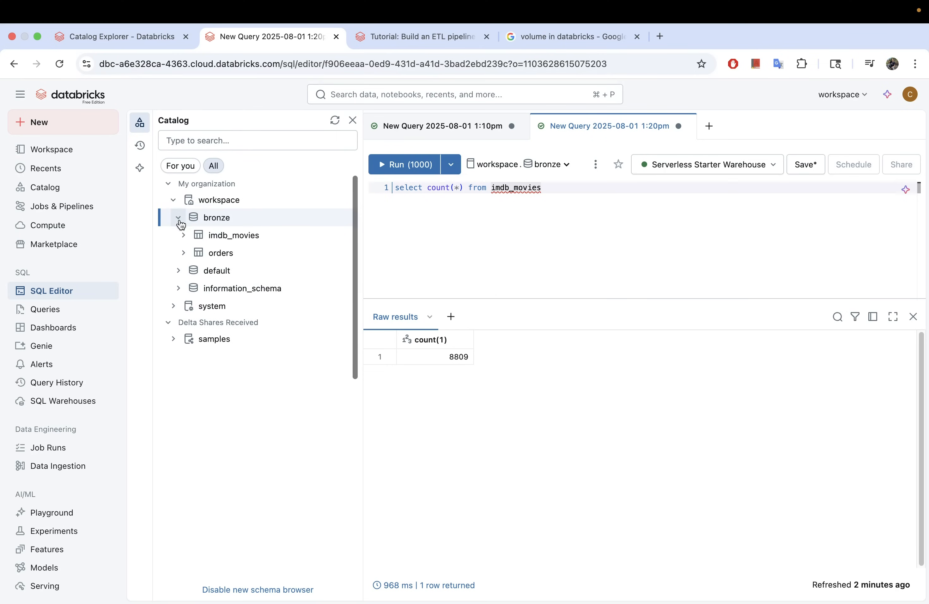
mouse_move(219, 222)
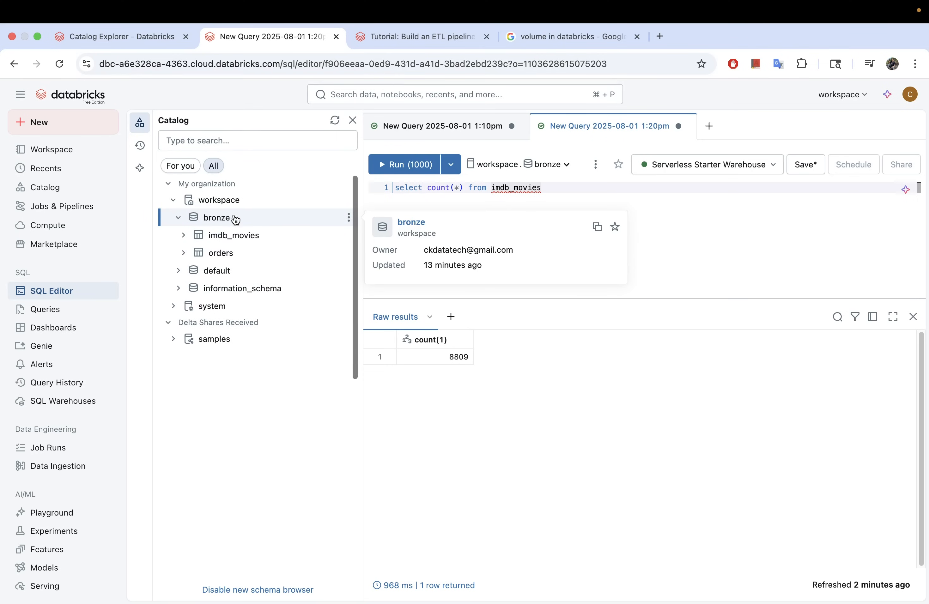
left_click(349, 218)
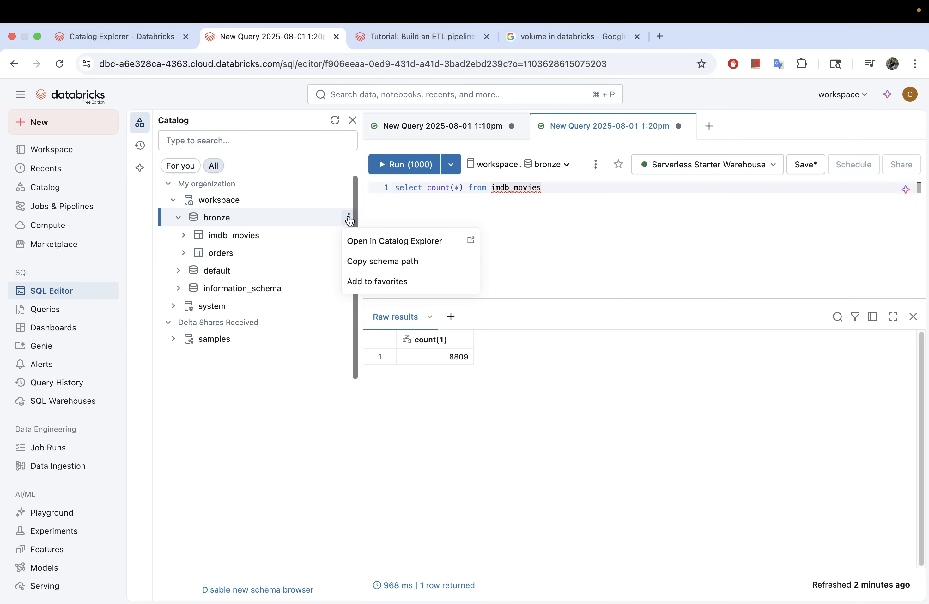
left_click(274, 219)
left_click(273, 224)
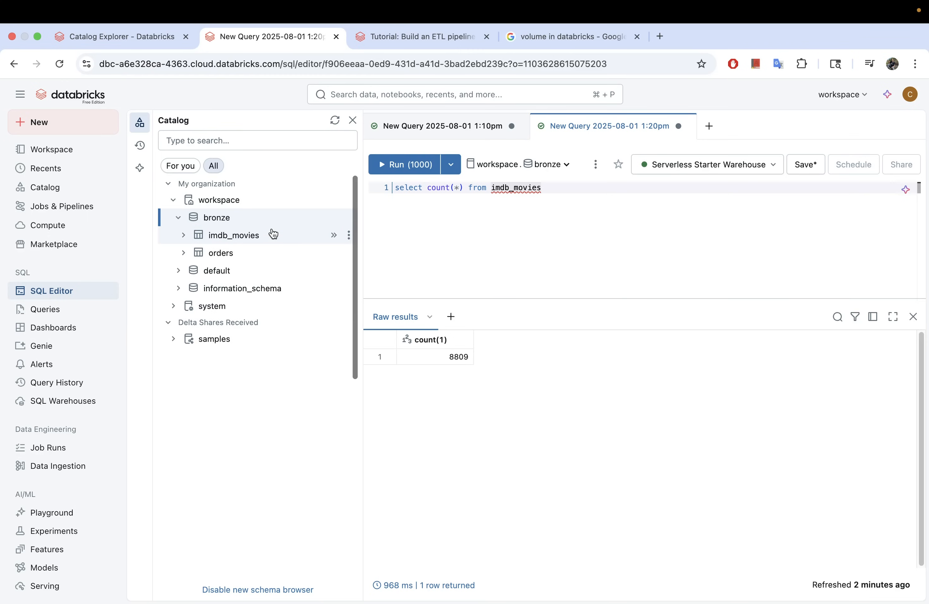
left_click(348, 218)
left_click(365, 240)
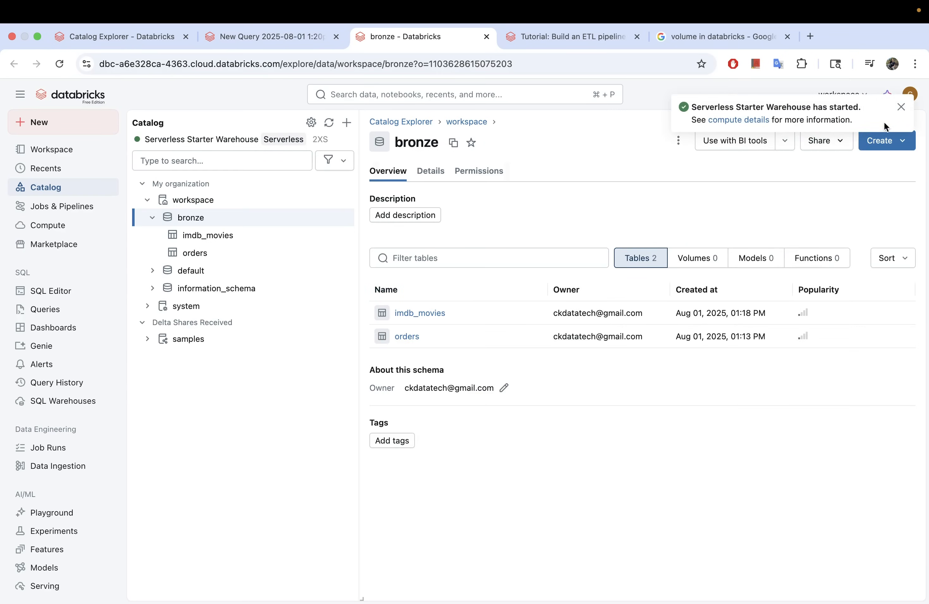
left_click(901, 107)
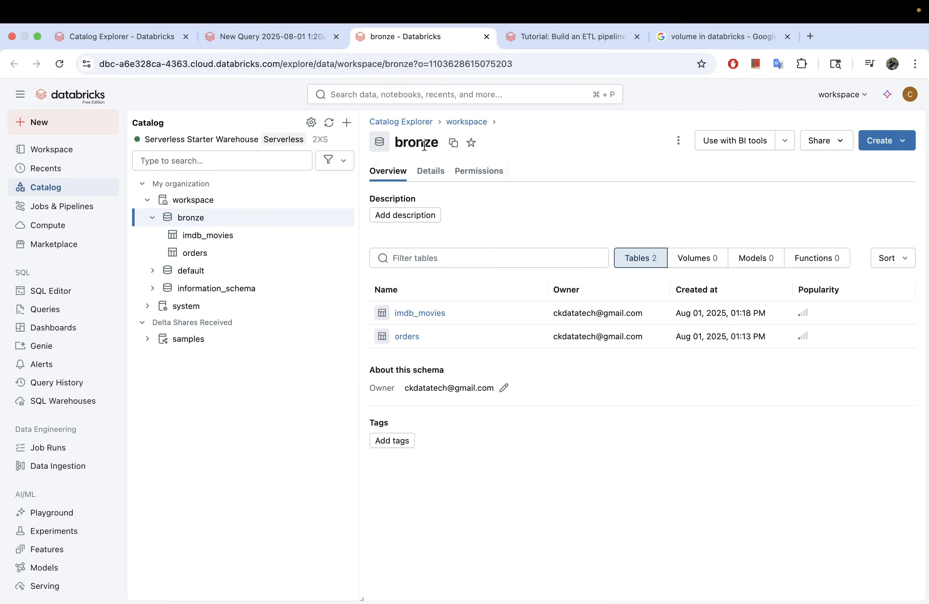
Create a managed volume named data in the bronze schema and check the schema's contents in the catalog tree
left_click(893, 141)
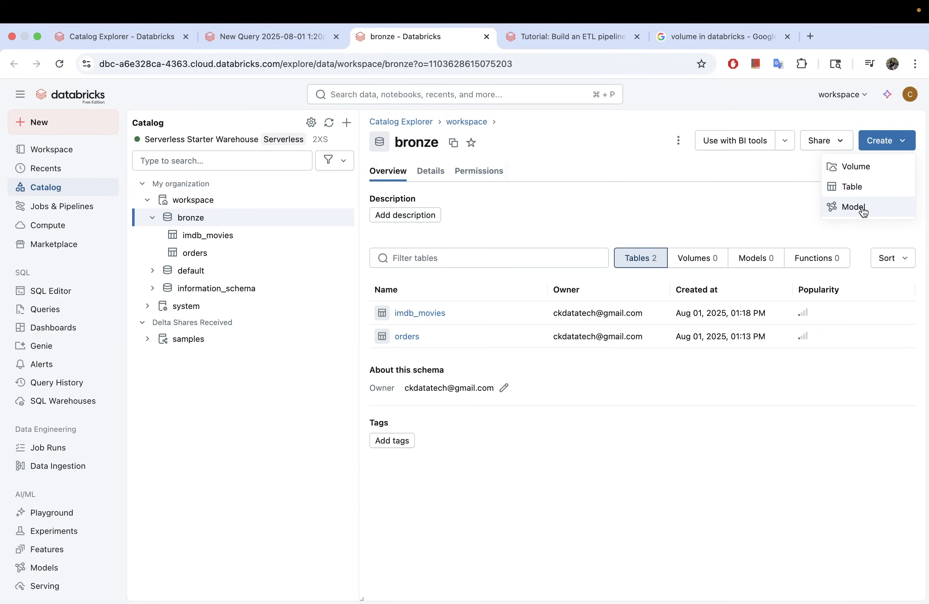
left_click(857, 167)
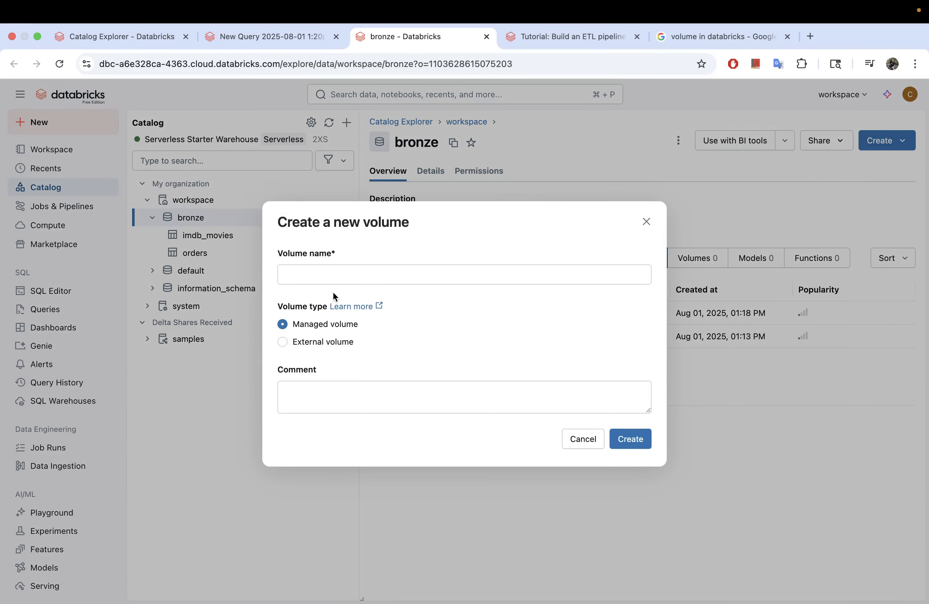
left_click(339, 268)
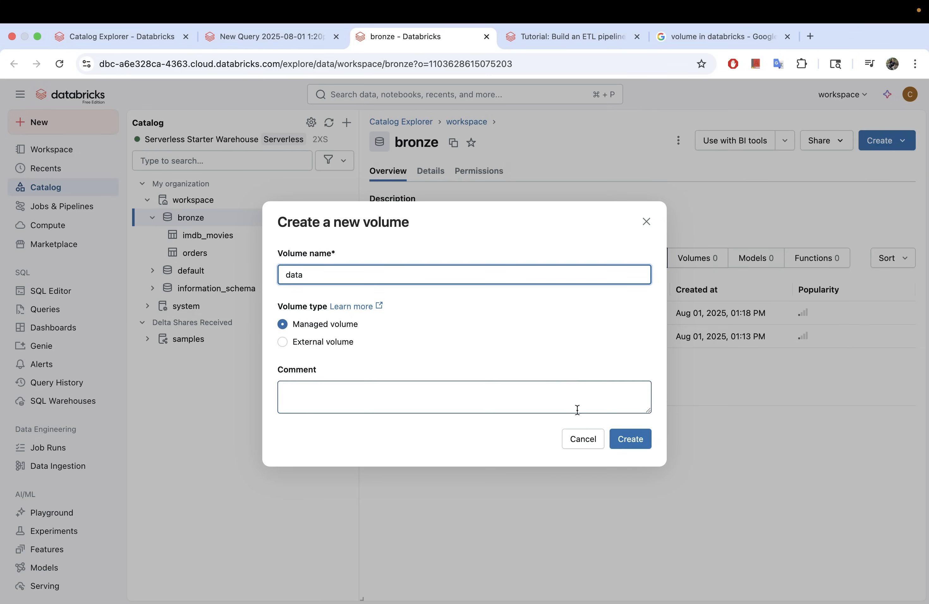
left_click(631, 441)
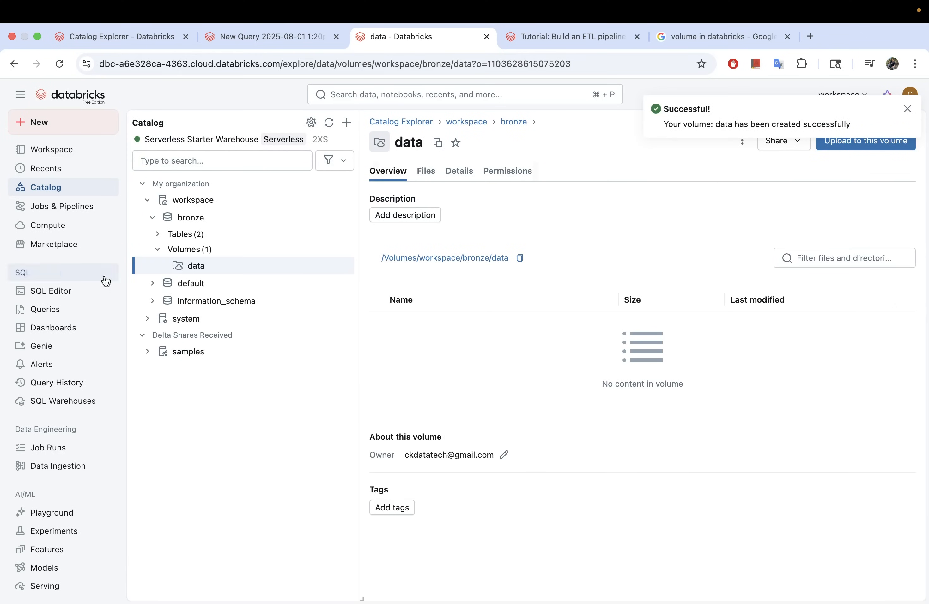
left_click(153, 218)
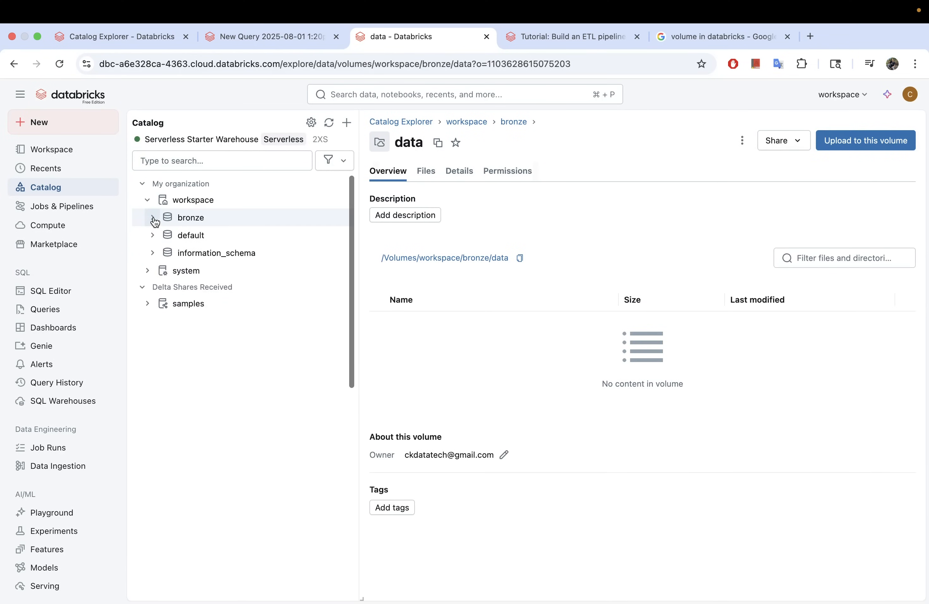
left_click(151, 217)
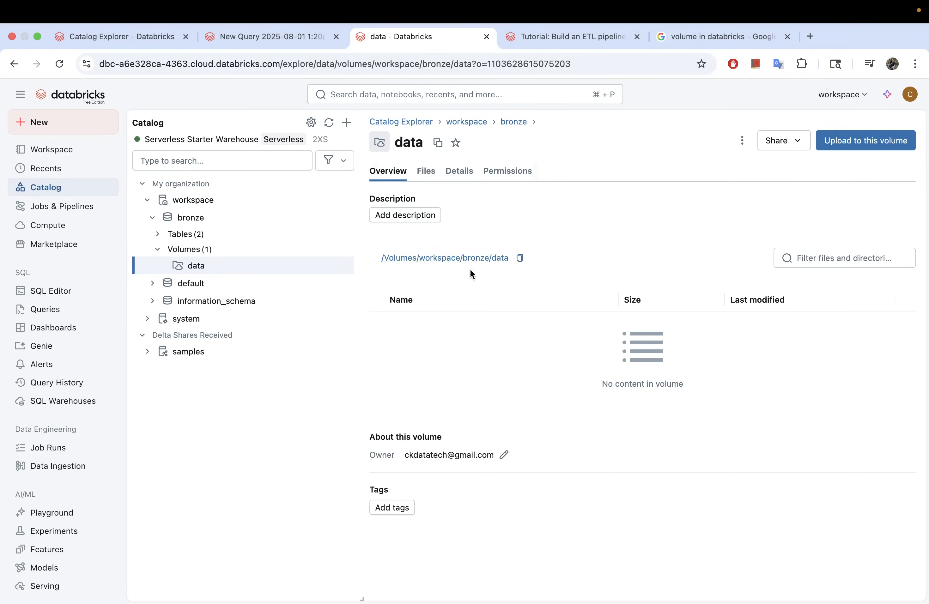
Upload netflix_movies.csv to /Volumes/workspace/bronze/data/ and preview the file's contents
left_click(426, 173)
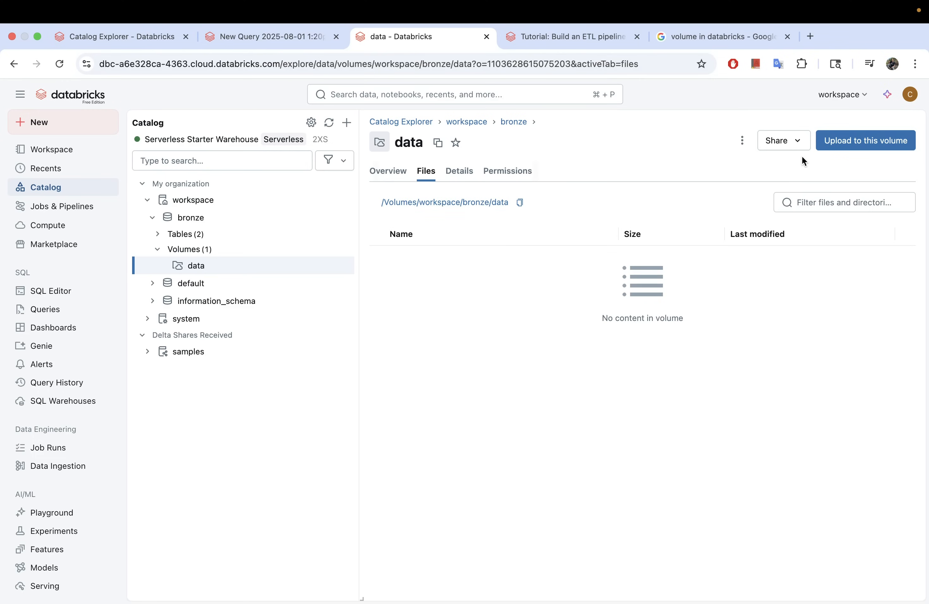
left_click(830, 142)
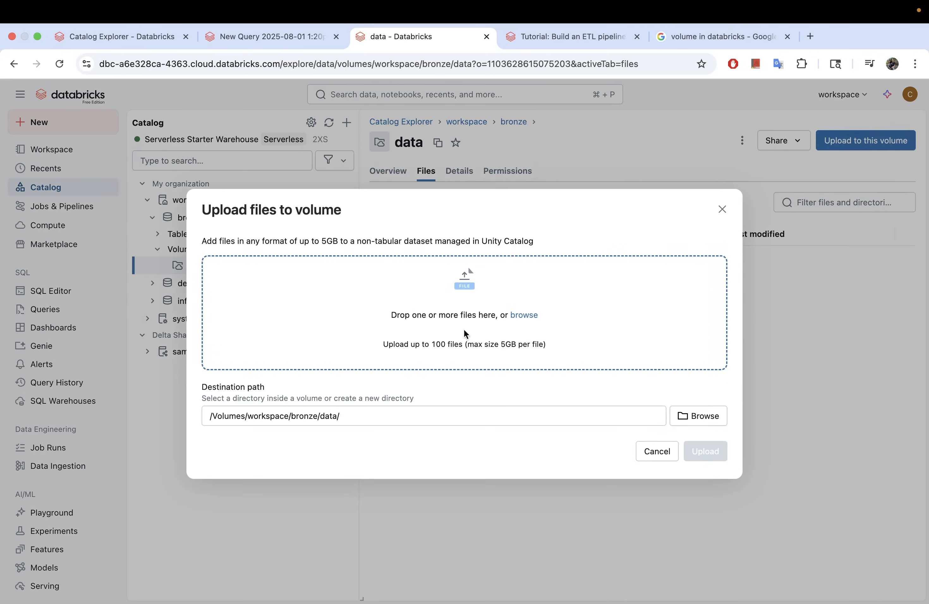
left_click(524, 315)
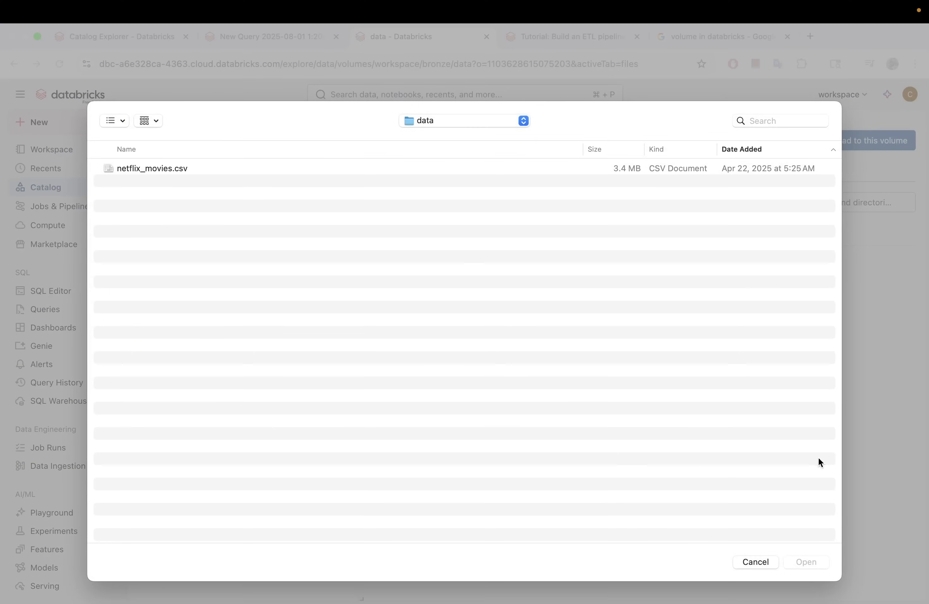
double_click(173, 170)
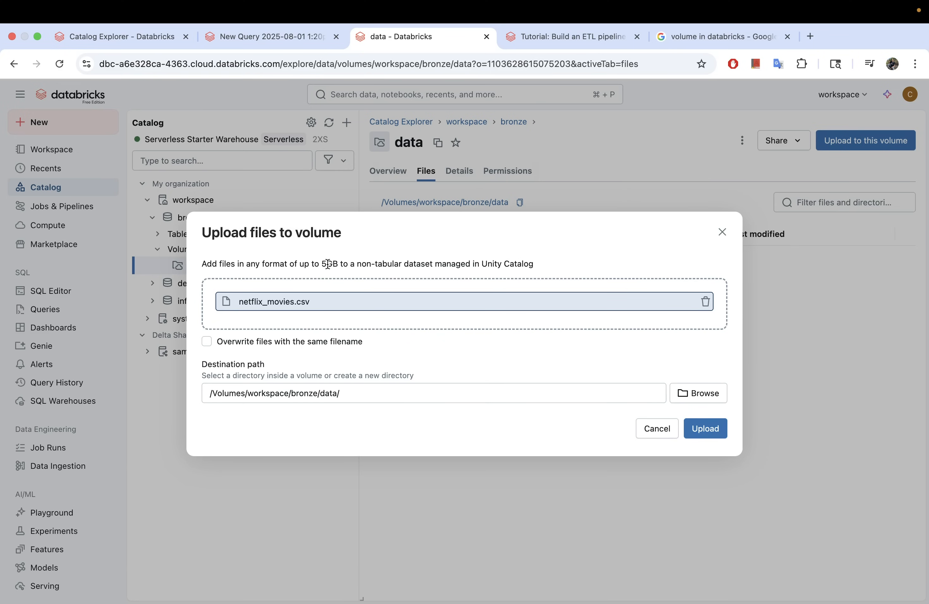
left_click_drag(321, 262, 335, 264)
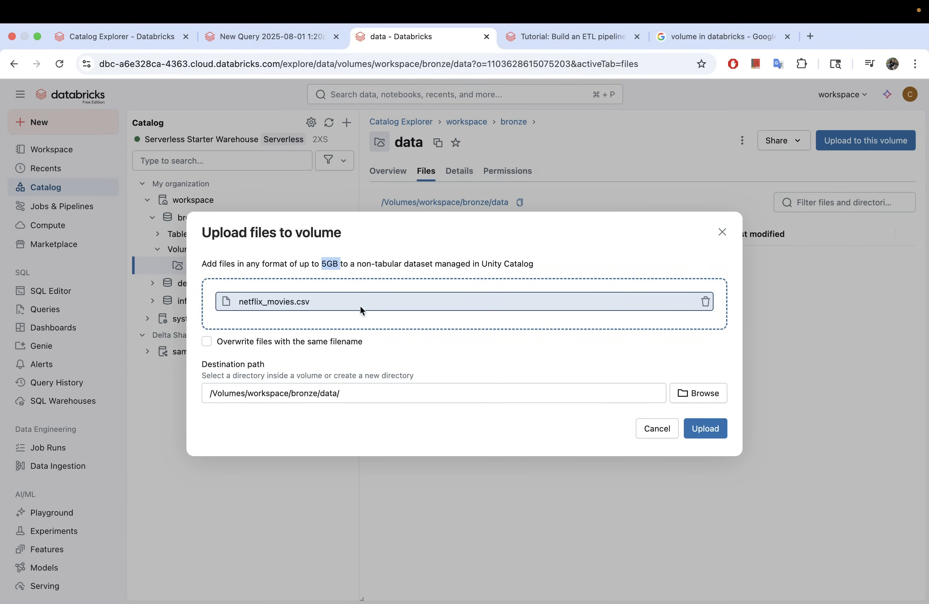
left_click(705, 436)
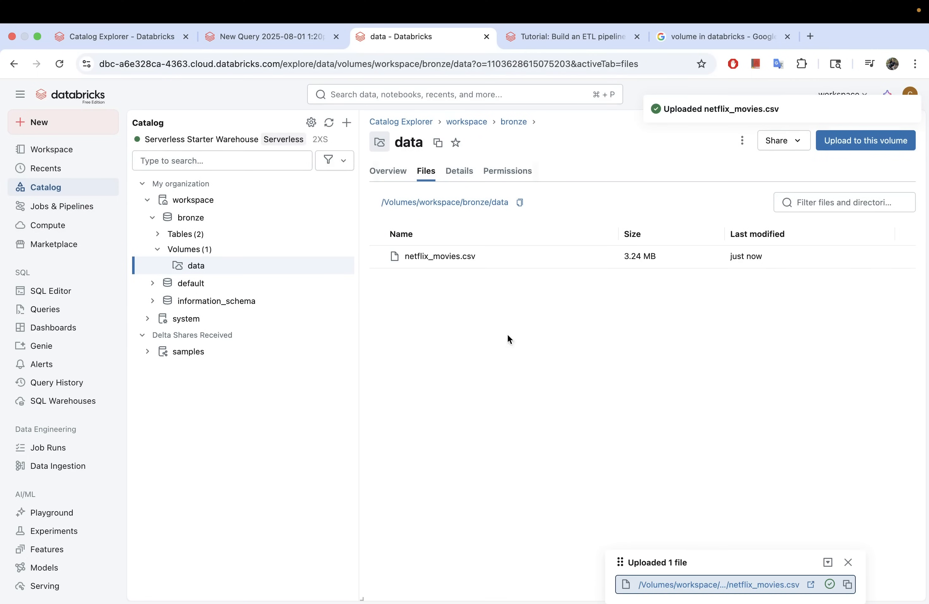
left_click(449, 256)
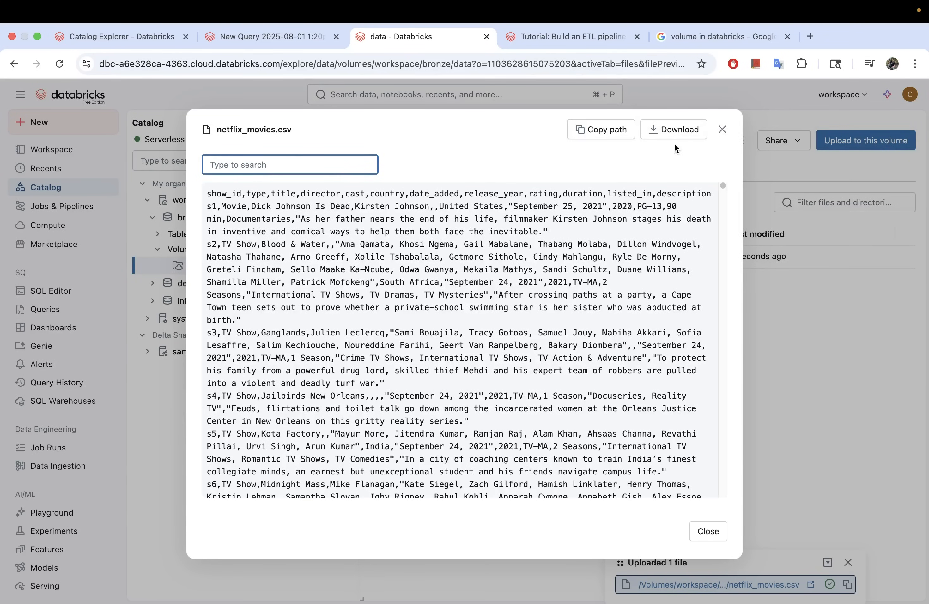
left_click(708, 531)
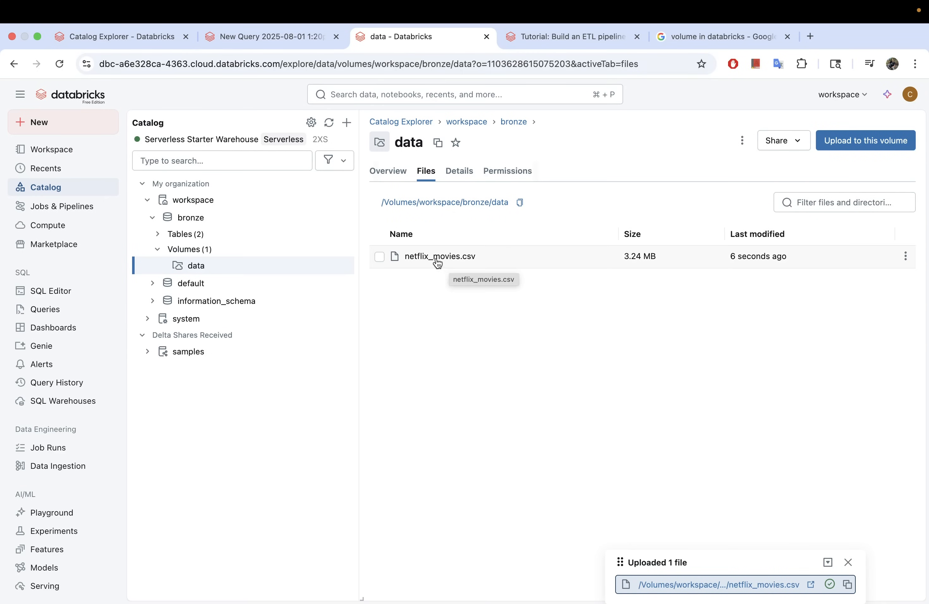
Start creating a table from netflix_movies.csv in the data volume and set its target schema to bronze
left_click(380, 259)
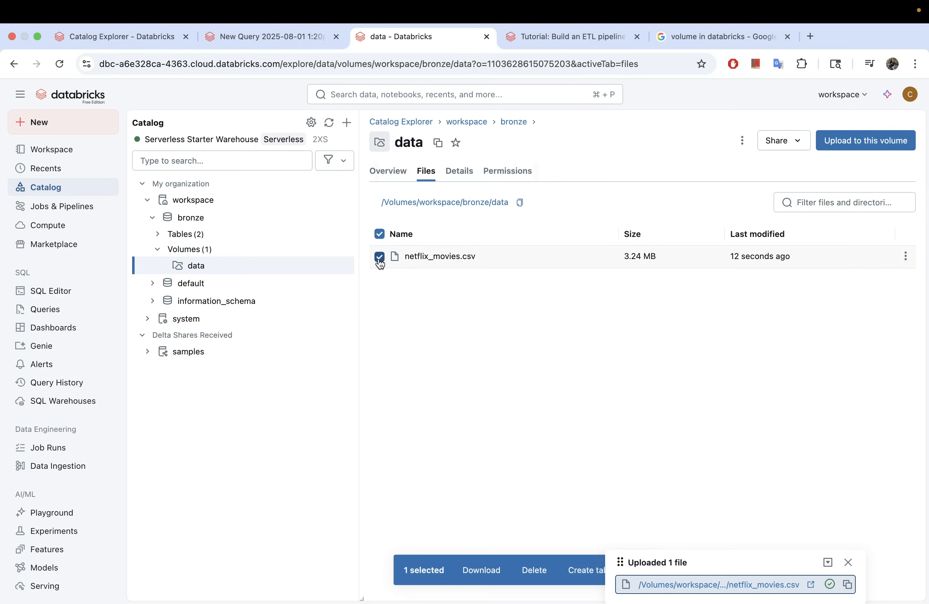
left_click(848, 563)
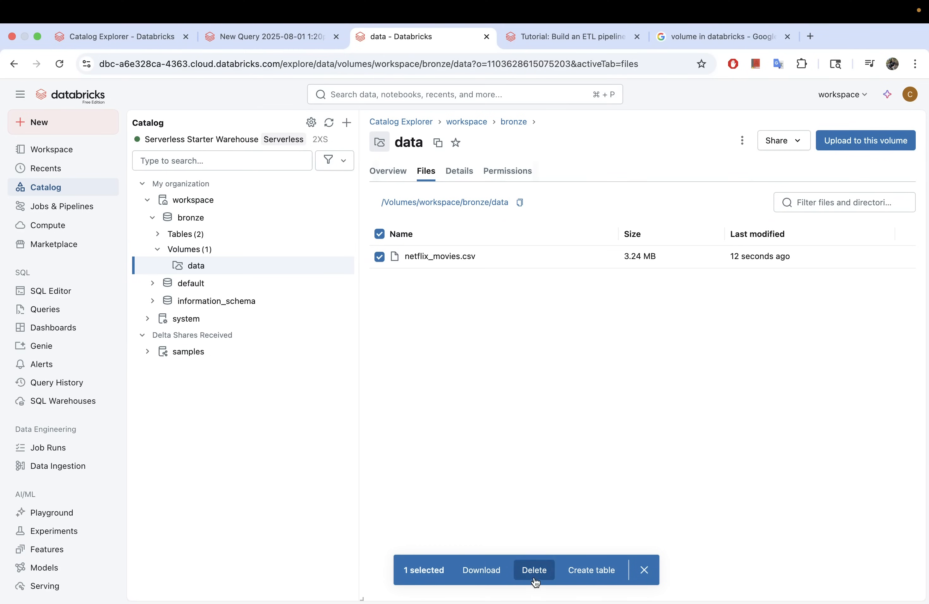
left_click(591, 571)
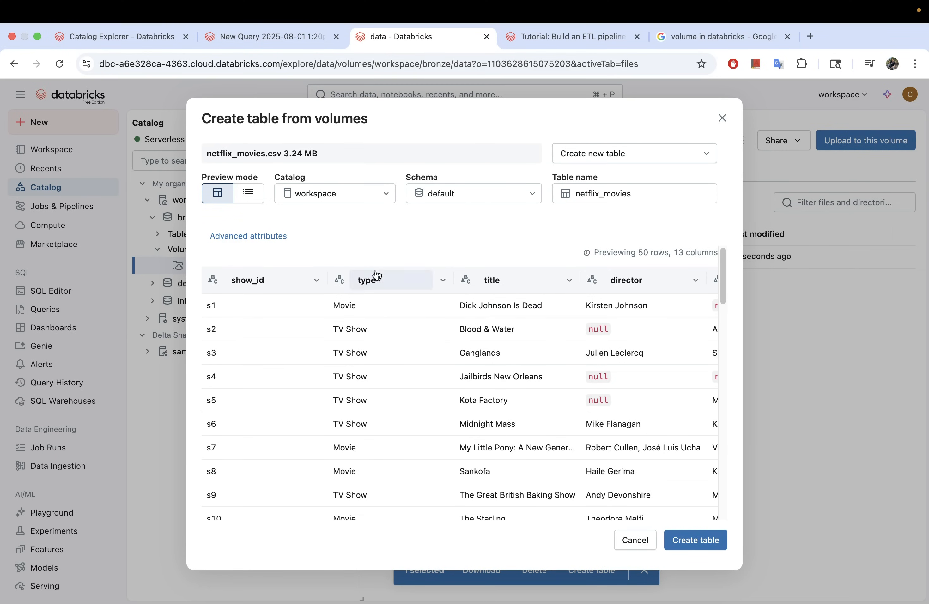
left_click(509, 195)
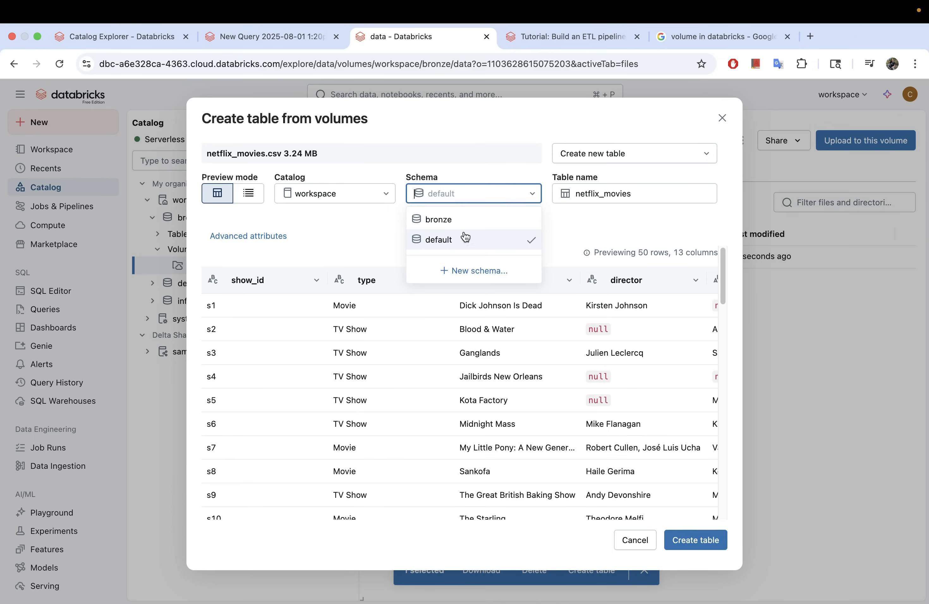
left_click(451, 216)
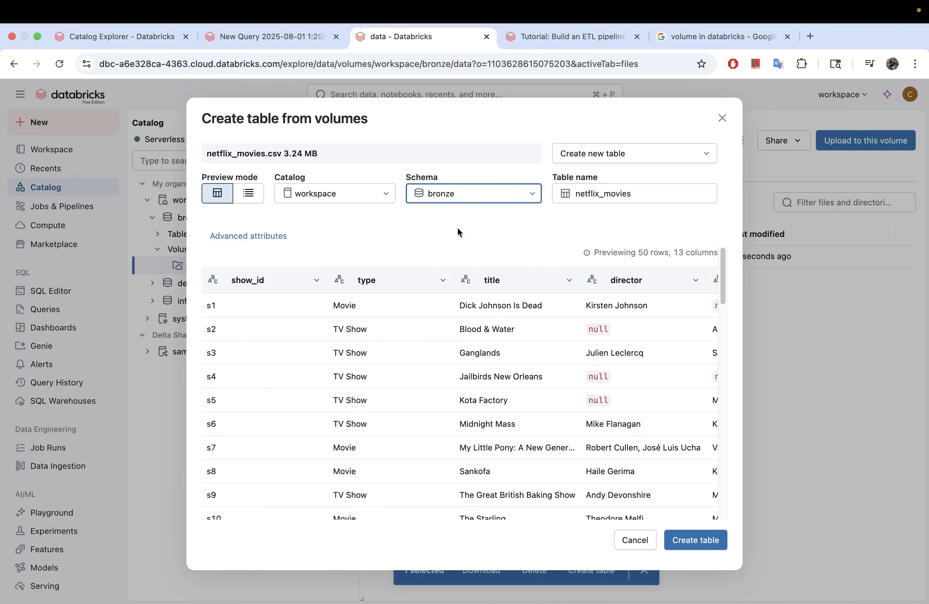
Name the new table imdb_movies_volume_ui
left_click(600, 193)
key("BackSpace")
key("BackSpace")
key("BackSpace")
key("BackSpace")
key("BackSpace")
key("BackSpace")
key("BackSpace")
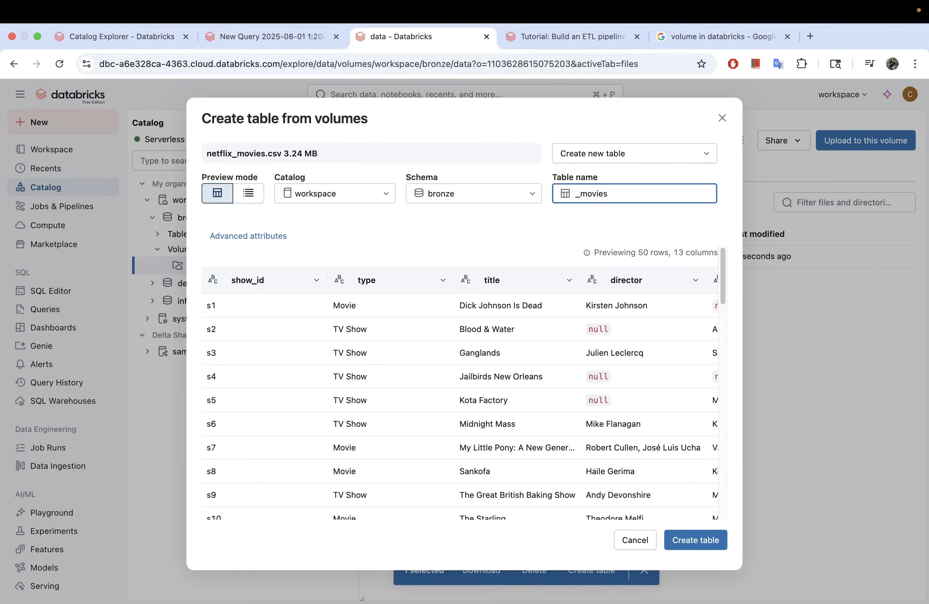
type("imdb")
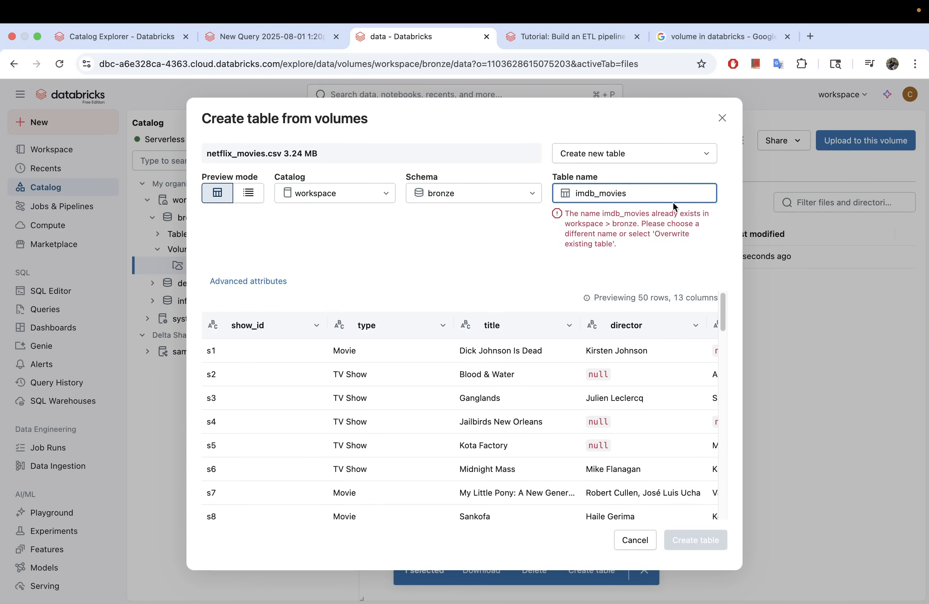
left_click(651, 195)
type("_")
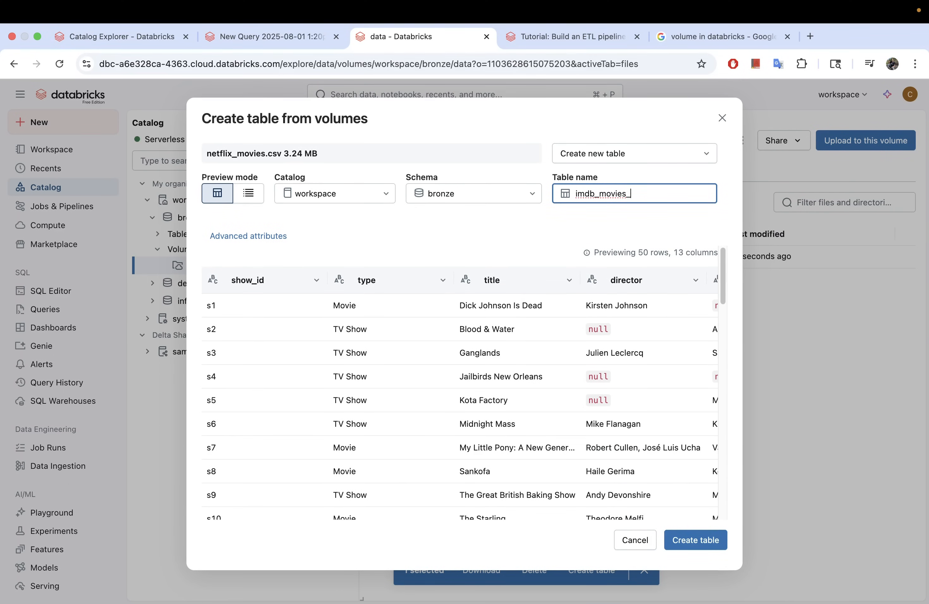
type("volume_ui")
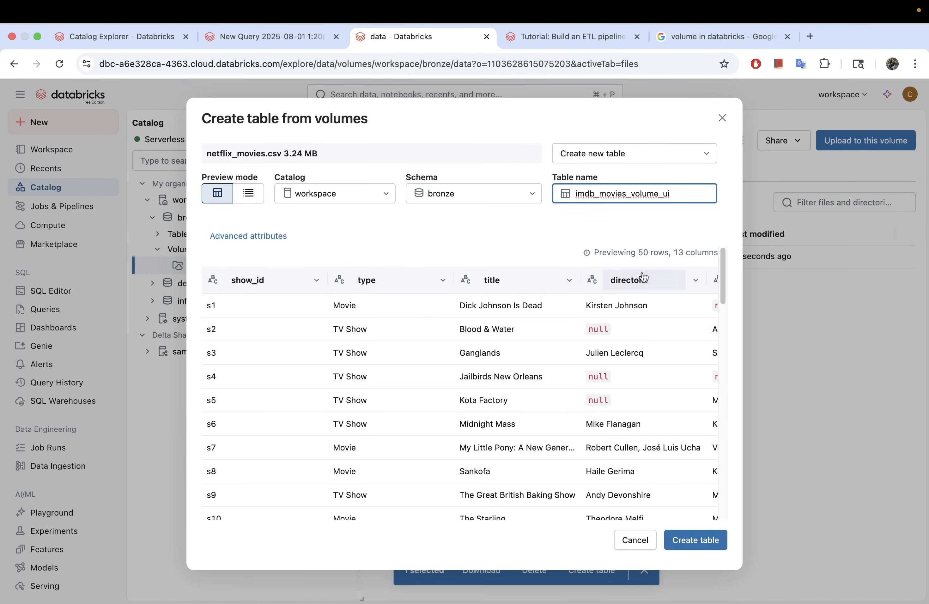
left_click(741, 242)
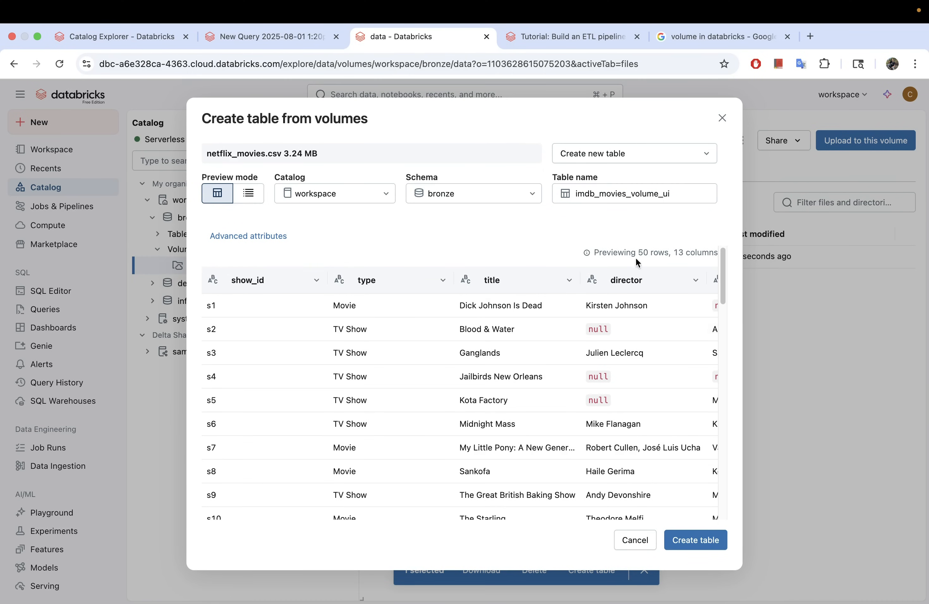
Review the remaining preview columns, the advanced attributes and the creation modes, keep the defaults, and create the table
scroll(570, 307, "right", 15)
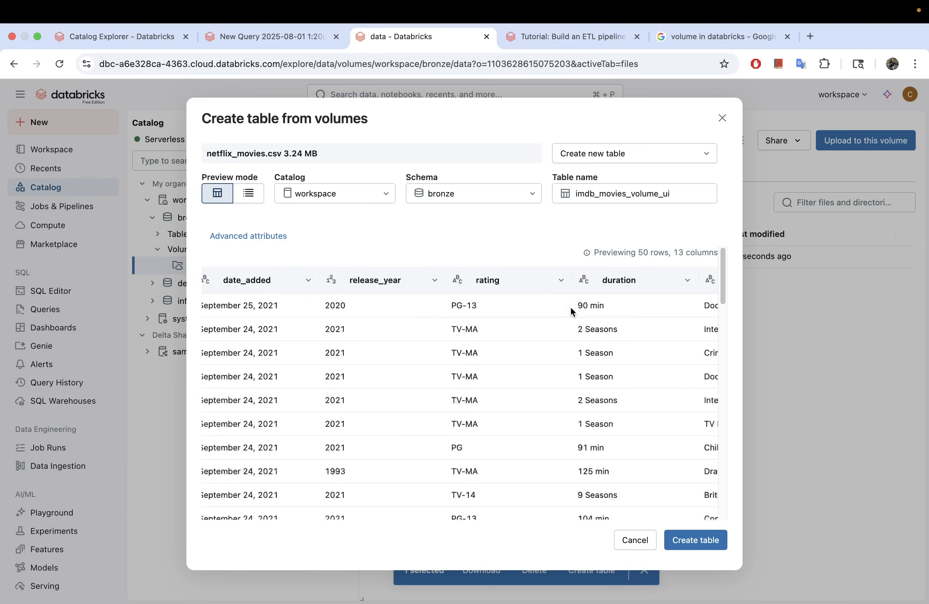
left_click(259, 237)
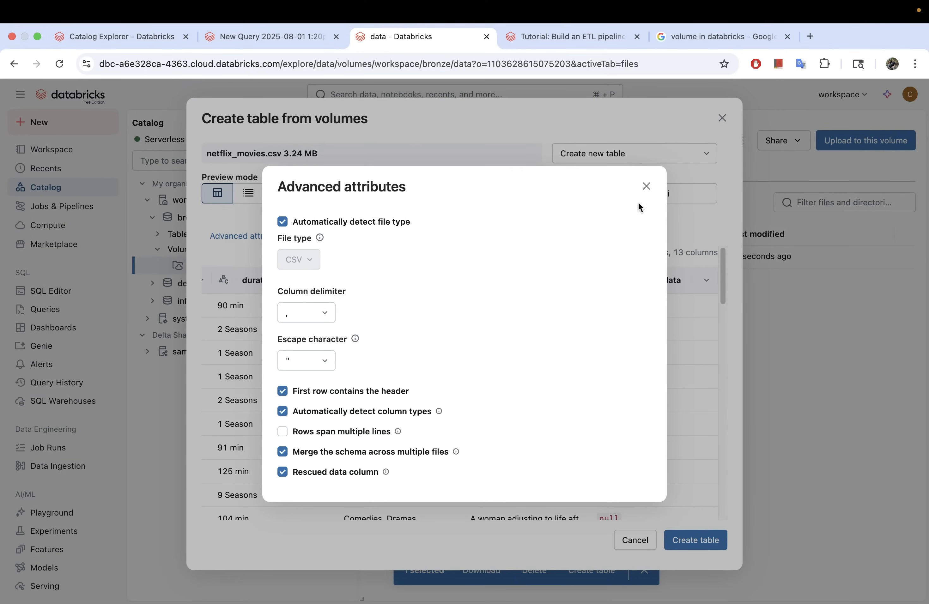
left_click(646, 186)
left_click(649, 153)
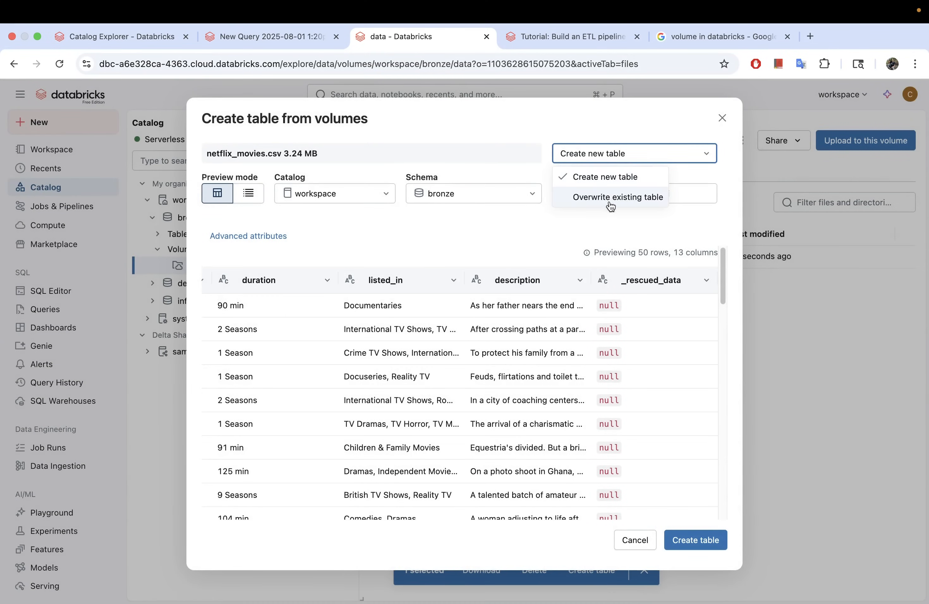
left_click(562, 222)
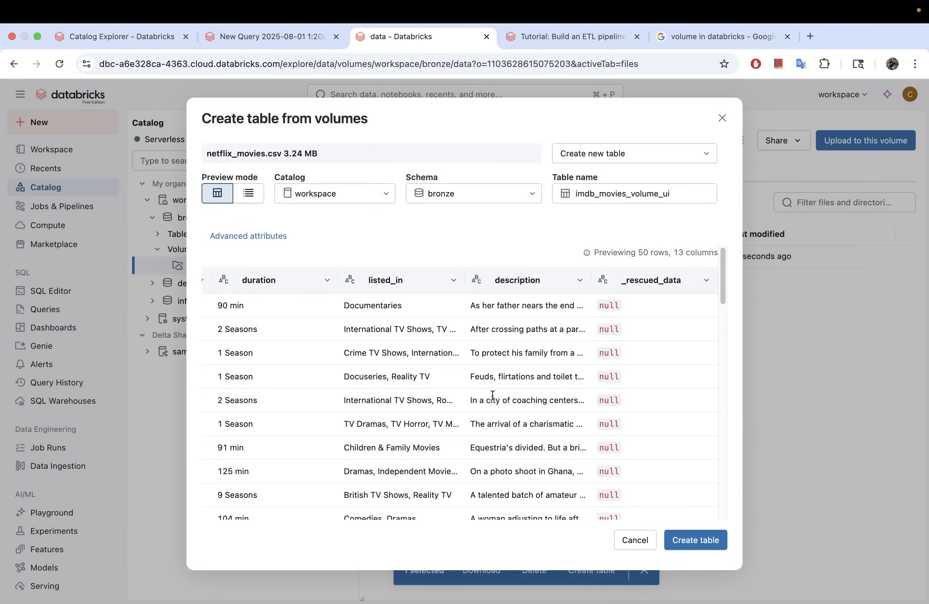
left_click(712, 547)
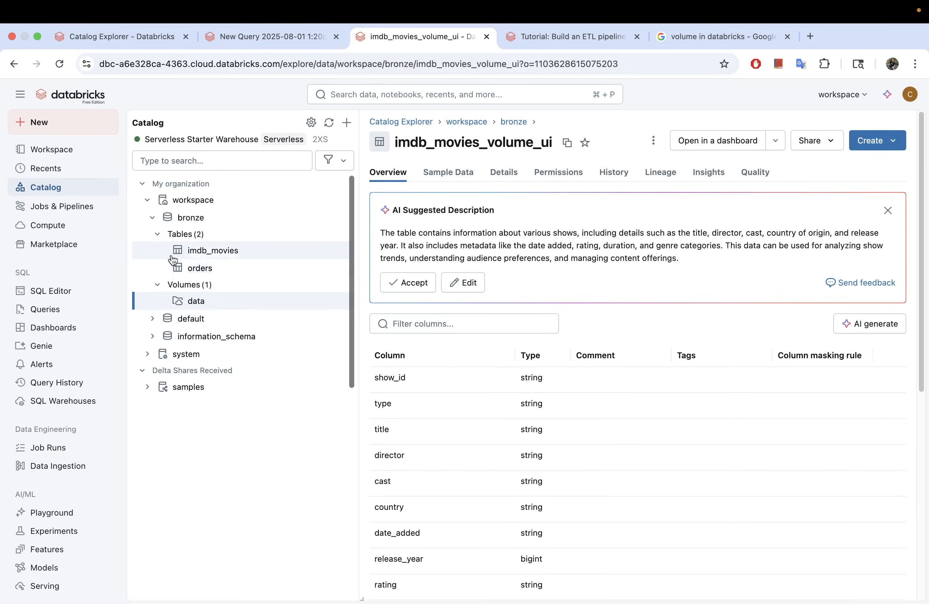
Refresh the catalog tree and examine the imdb_movies_volume_ui table's sample data and its details, including the row count statistic
left_click(329, 123)
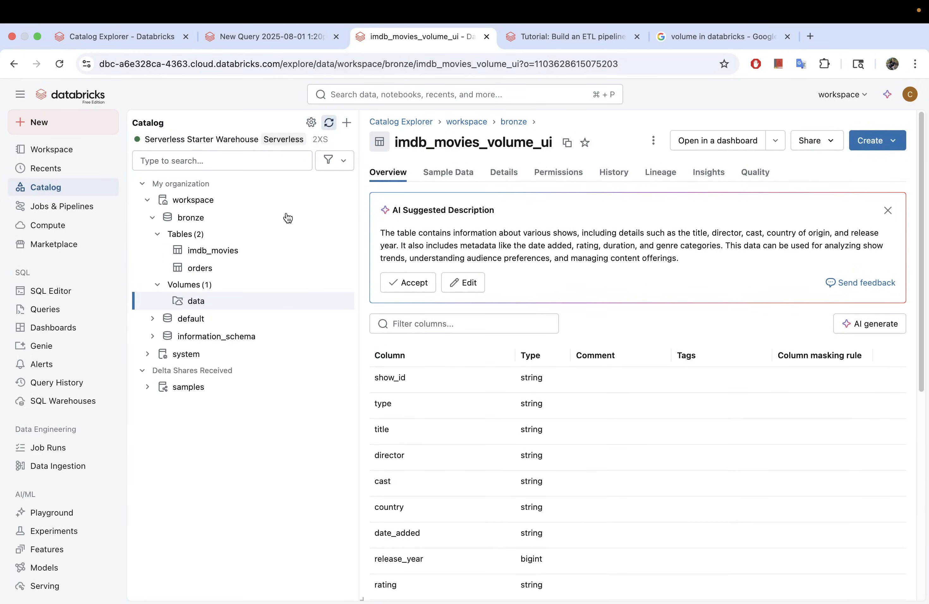
left_click(266, 271)
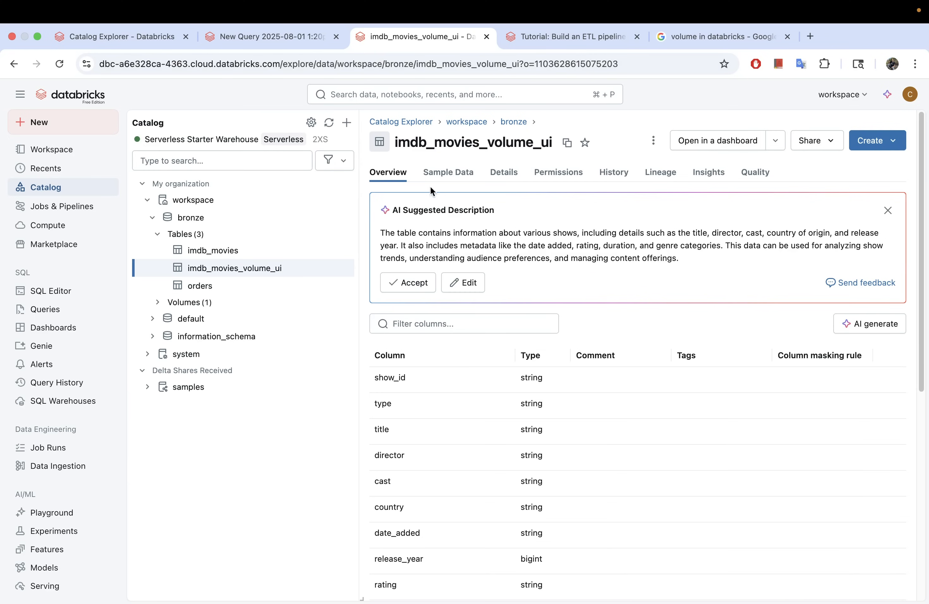
left_click(437, 174)
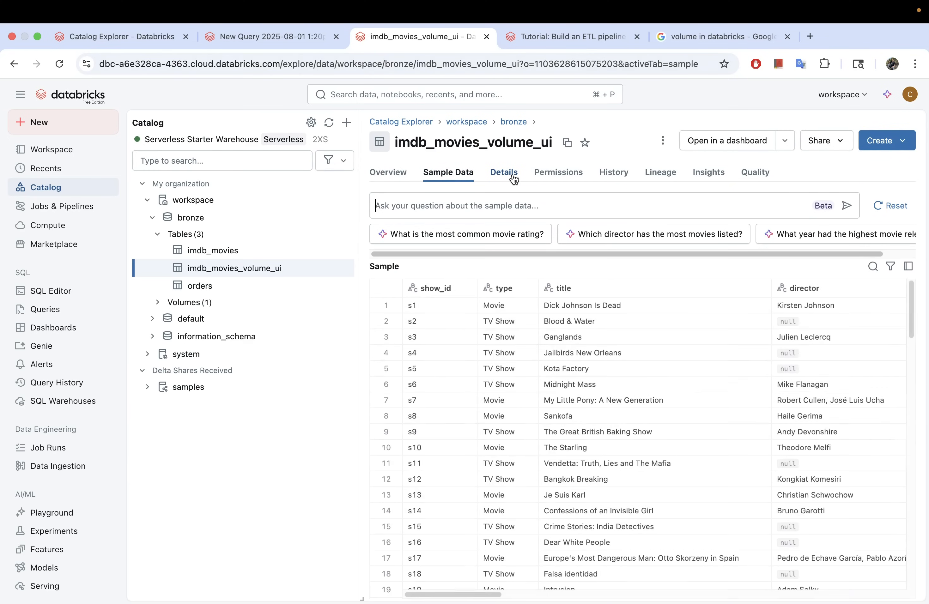
left_click(512, 178)
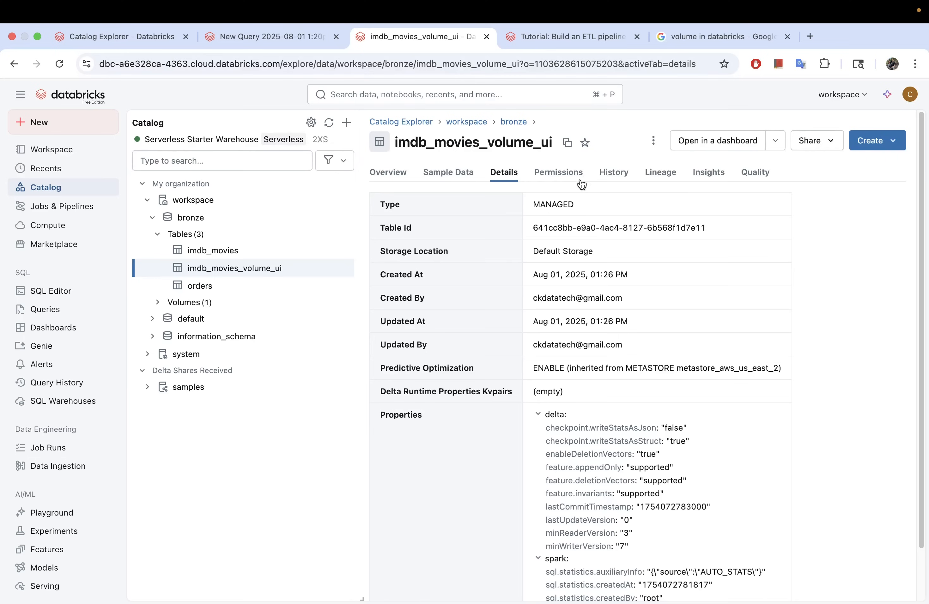
scroll(689, 405, "down", 2)
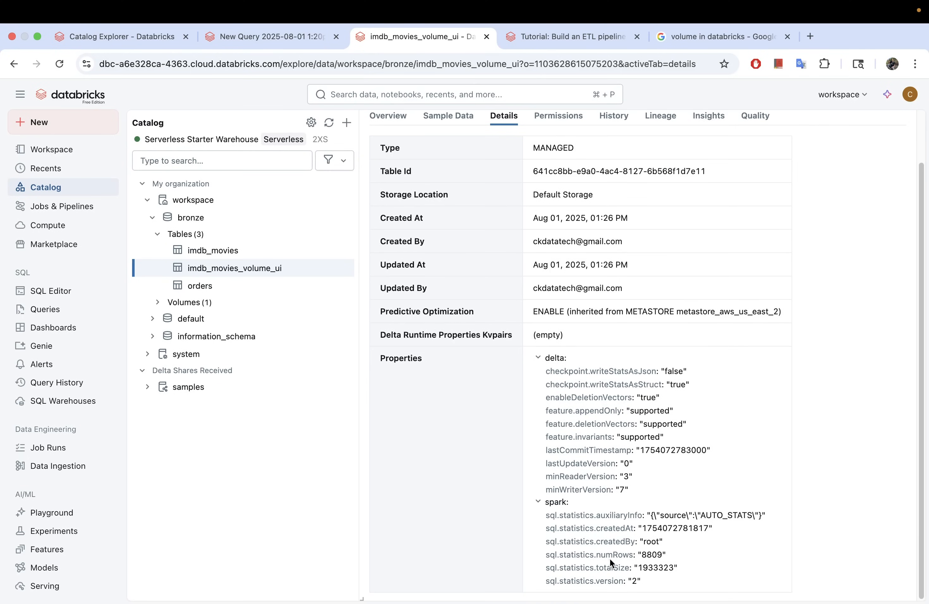
left_click_drag(668, 555, 557, 553)
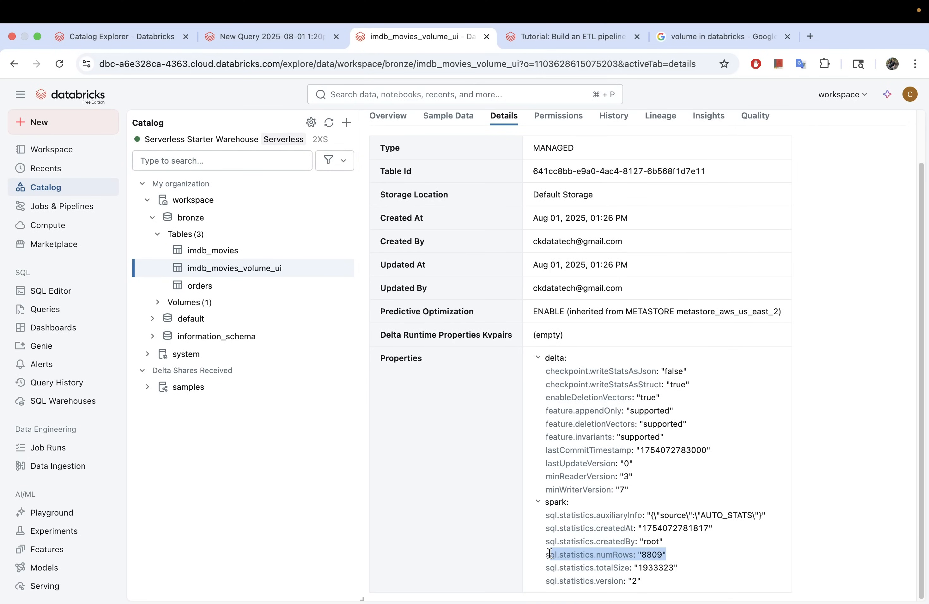
left_click_drag(669, 555, 601, 553)
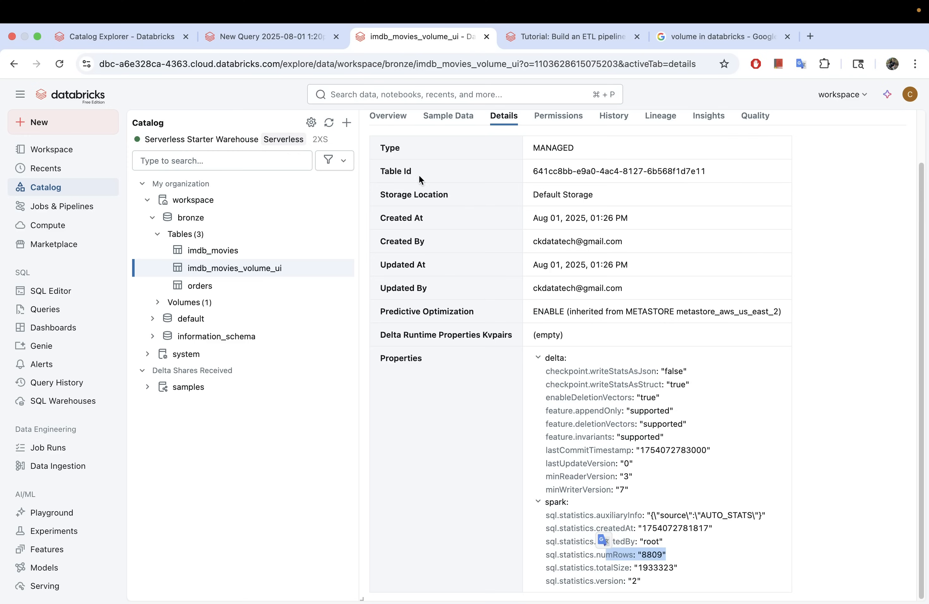
Create a new notebook and rename it creating_tables
mouse_move(254, 274)
left_click(42, 122)
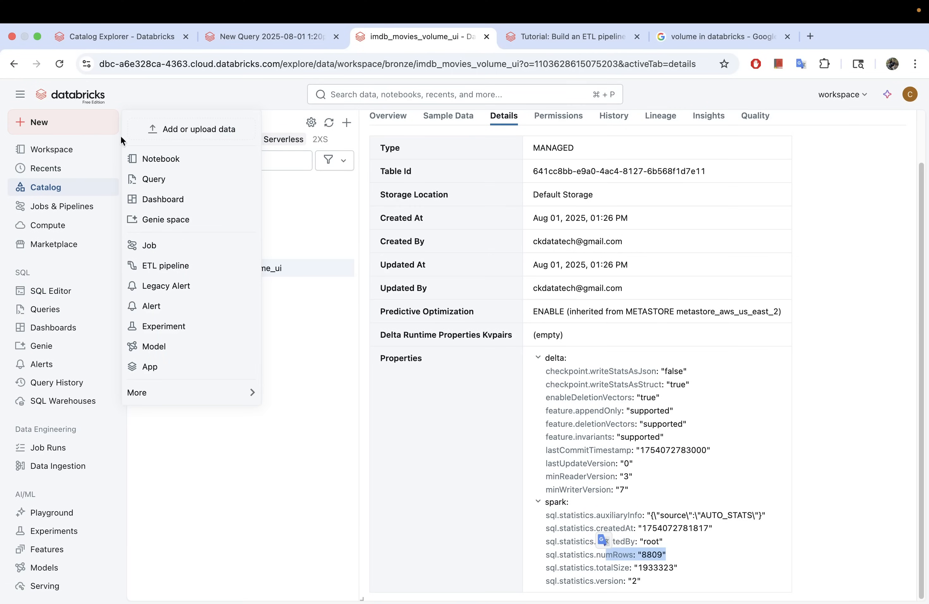
left_click(165, 159)
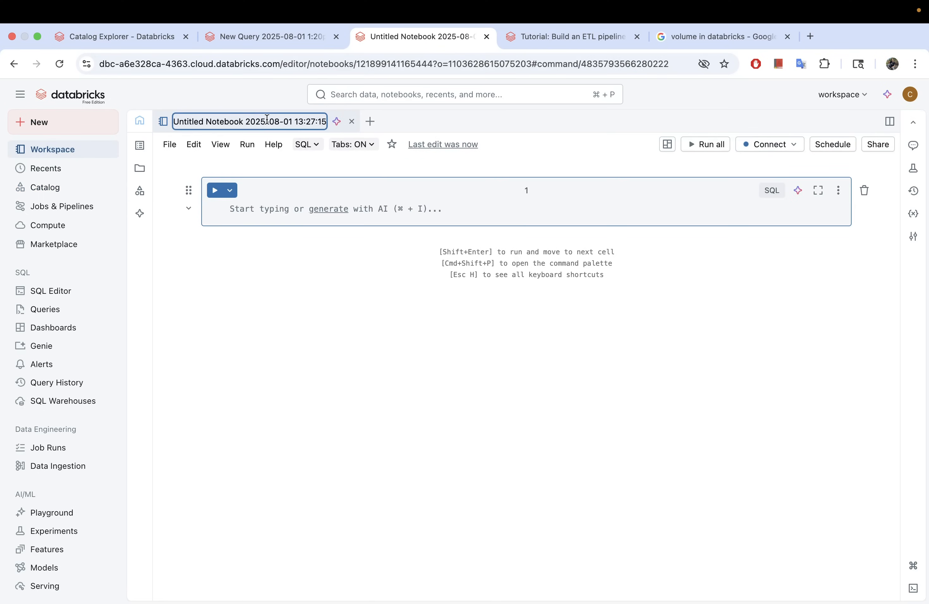
triple_click(276, 123)
type("c")
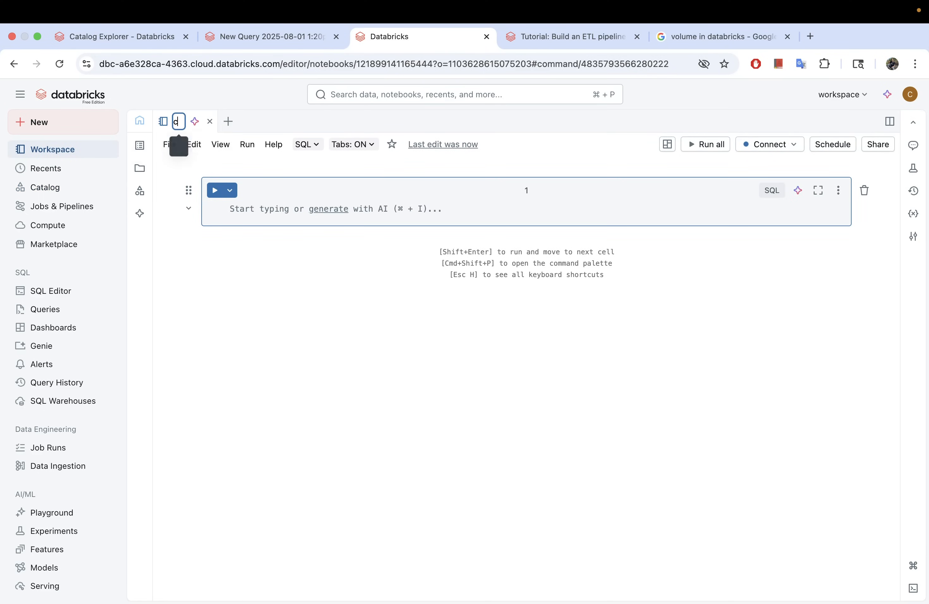
type("reatein")
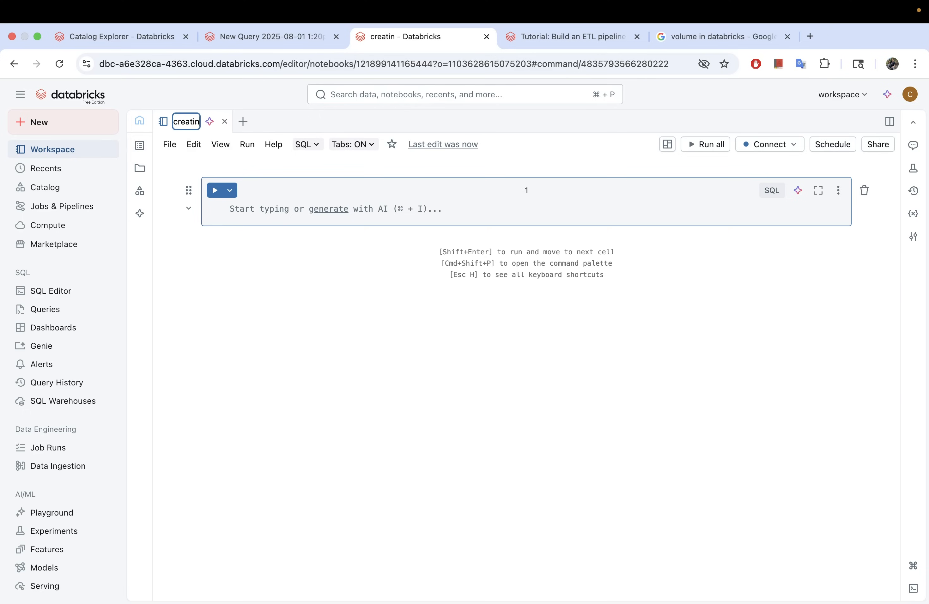
type("g_tables")
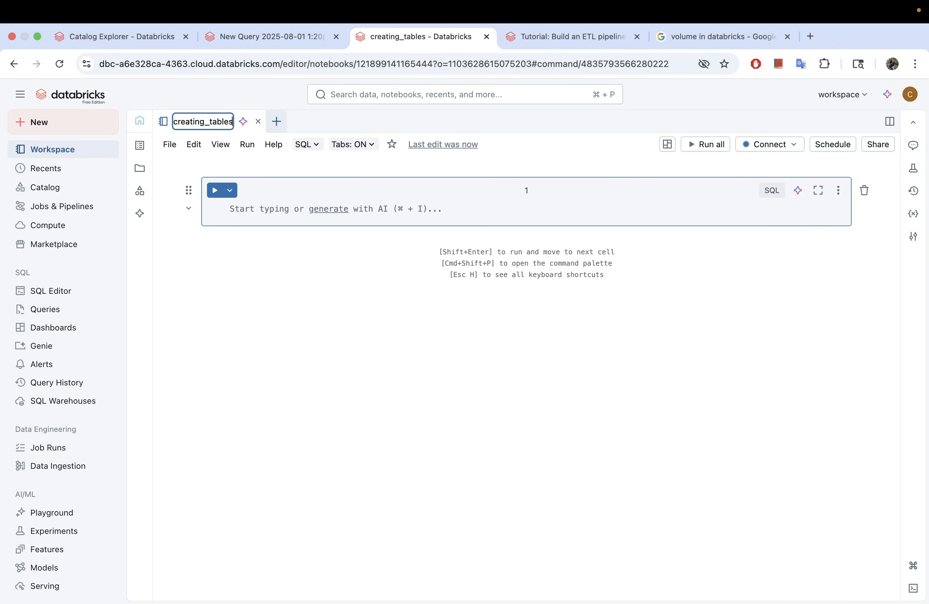
key("Return")
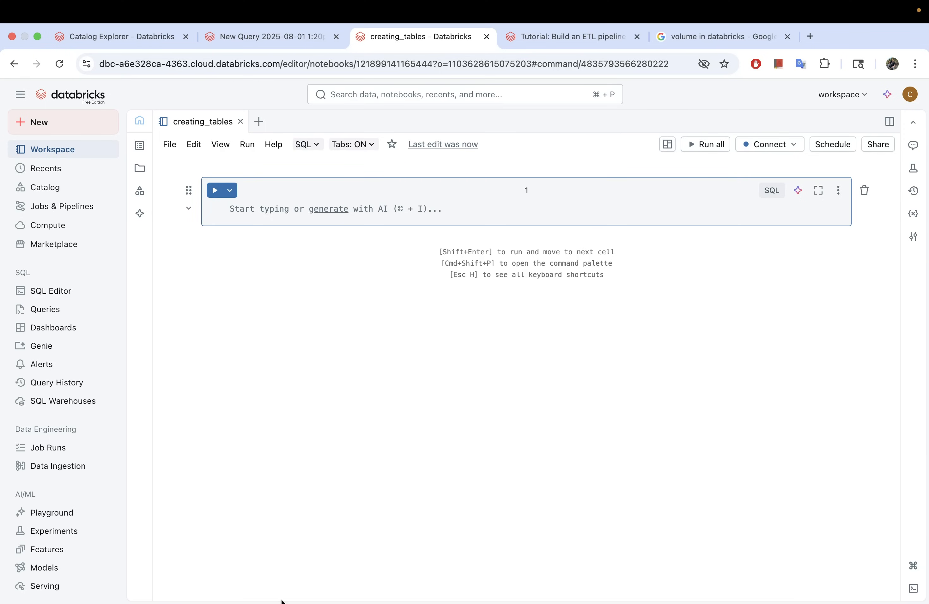
Change the notebook's default language to Python, confirm the change, and start editing the first cell
left_click(316, 148)
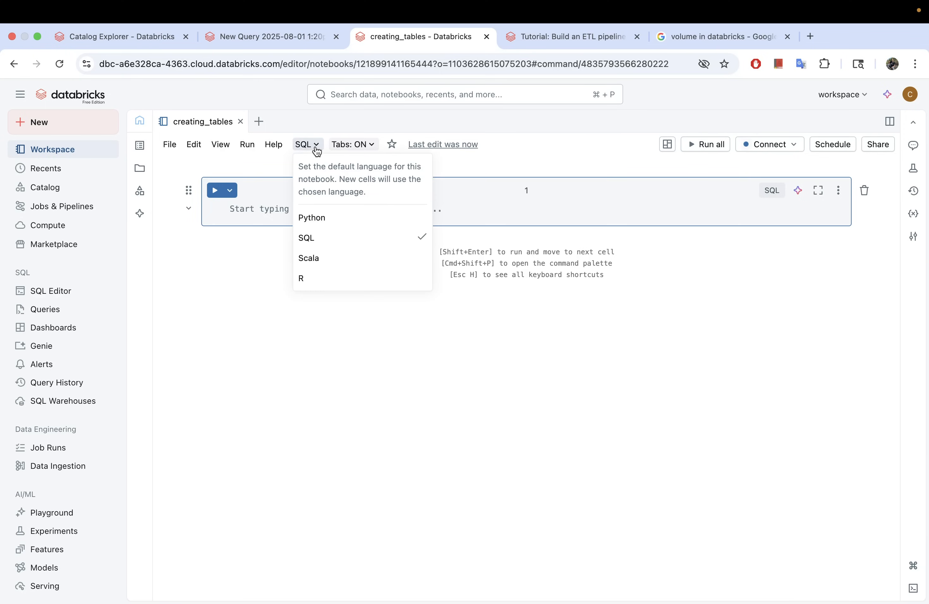
left_click(323, 219)
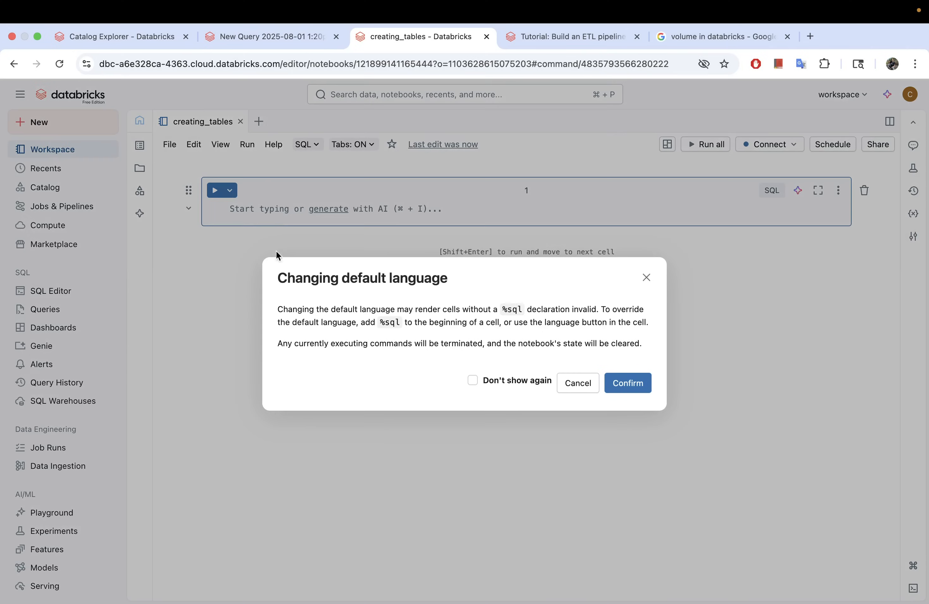
left_click(628, 383)
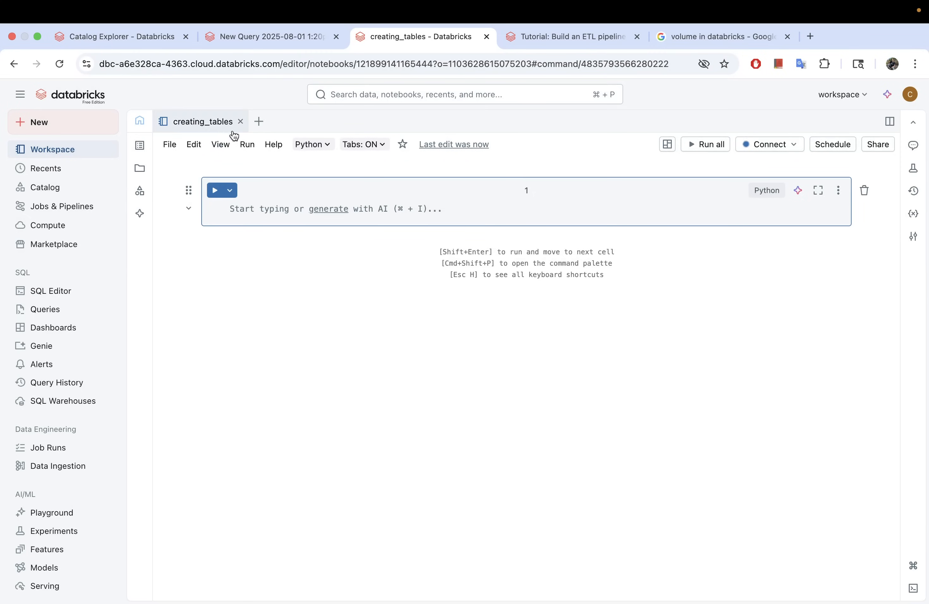
left_click(278, 209)
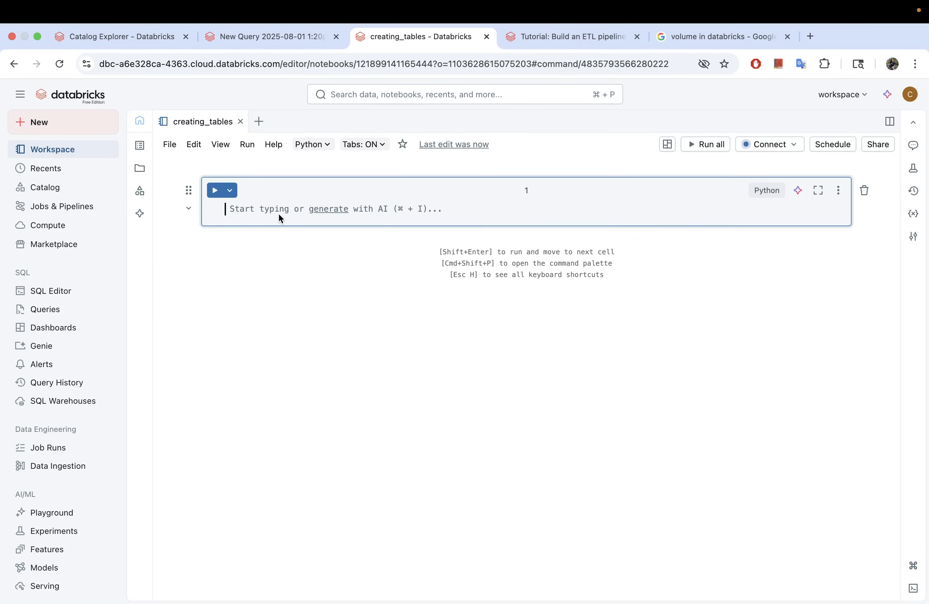
Switch to Sublime Text and copy the Spark code that loads netflix_movies.csv from the volume and saves it as dev.netflix_movies_spark
mouse_move(281, 237)
key("super+Tab")
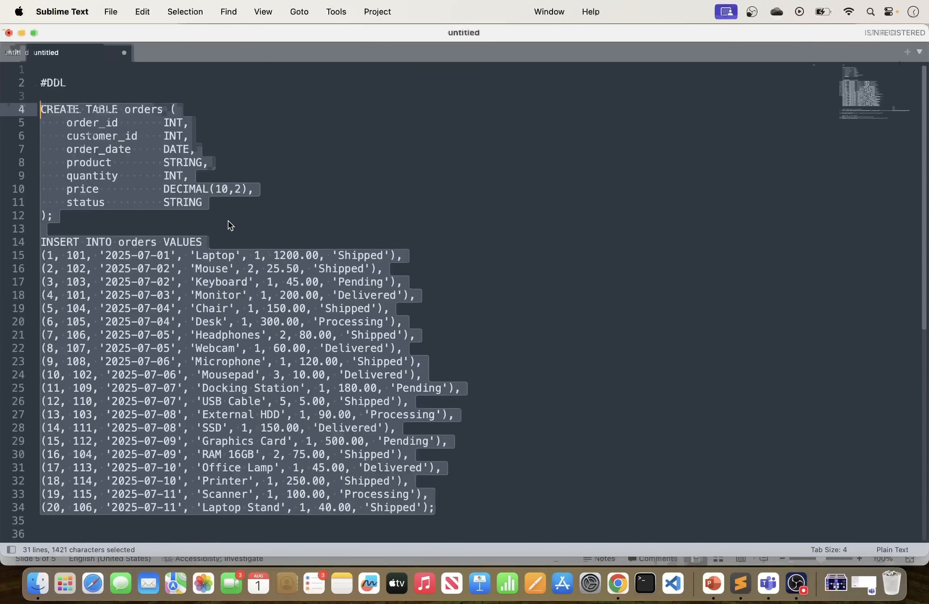
scroll(232, 302, "down", 10)
scroll(232, 290, "down", 2)
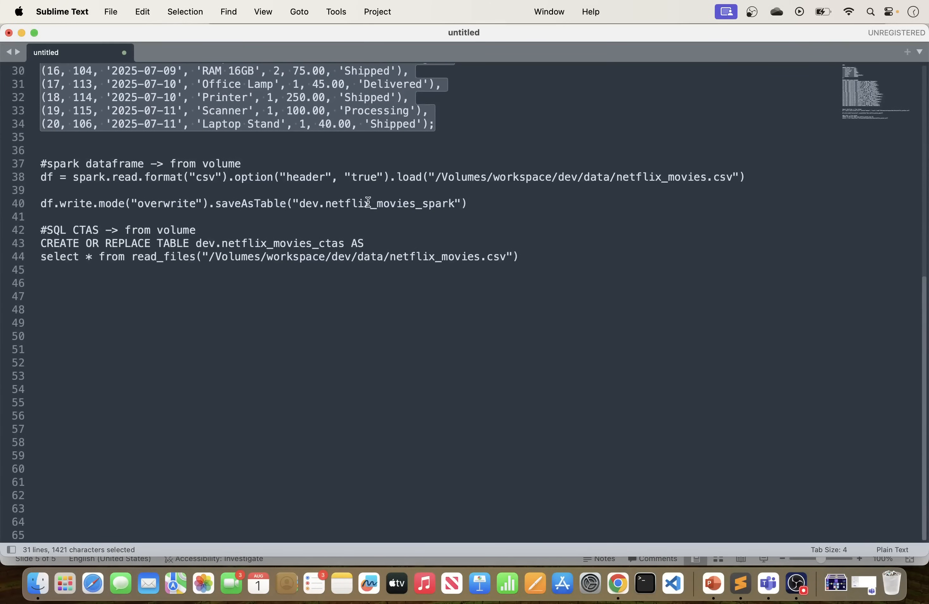
left_click_drag(485, 206, 39, 182)
key("super+c")
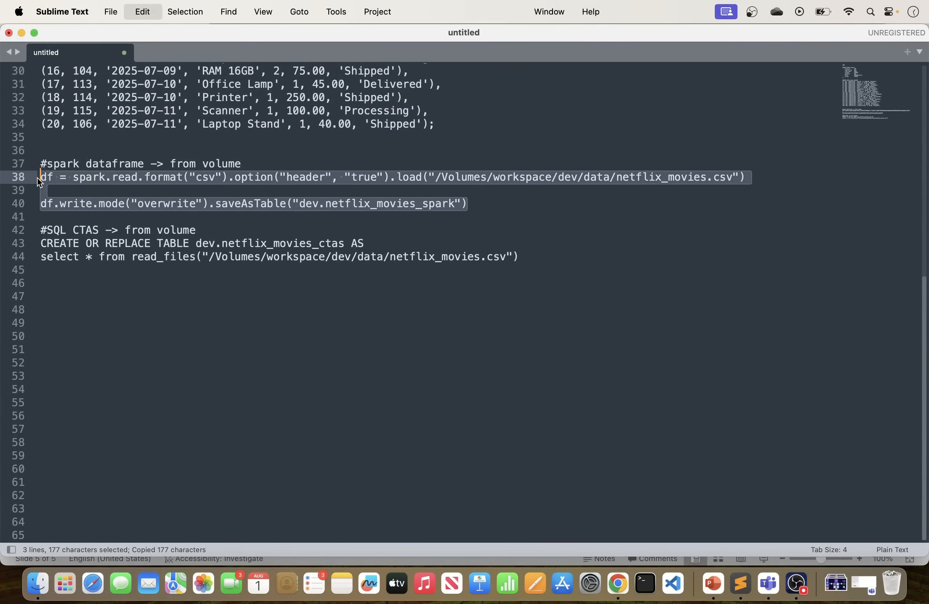
Switch to the browser, paste the copied Spark code into the creating_tables notebook's cell, and add a Markdown cell above it
key("super+Tab")
key("super+v")
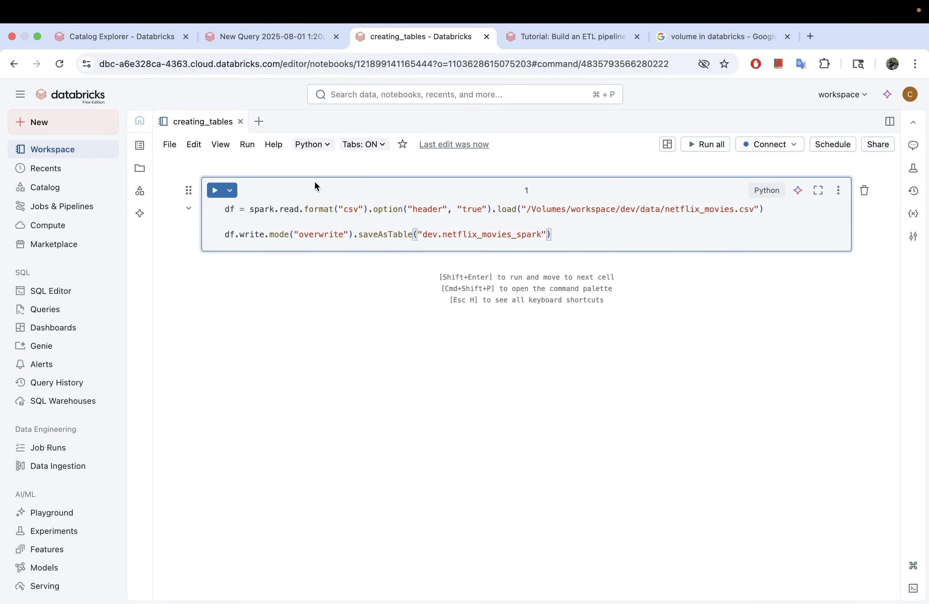
left_click(478, 170)
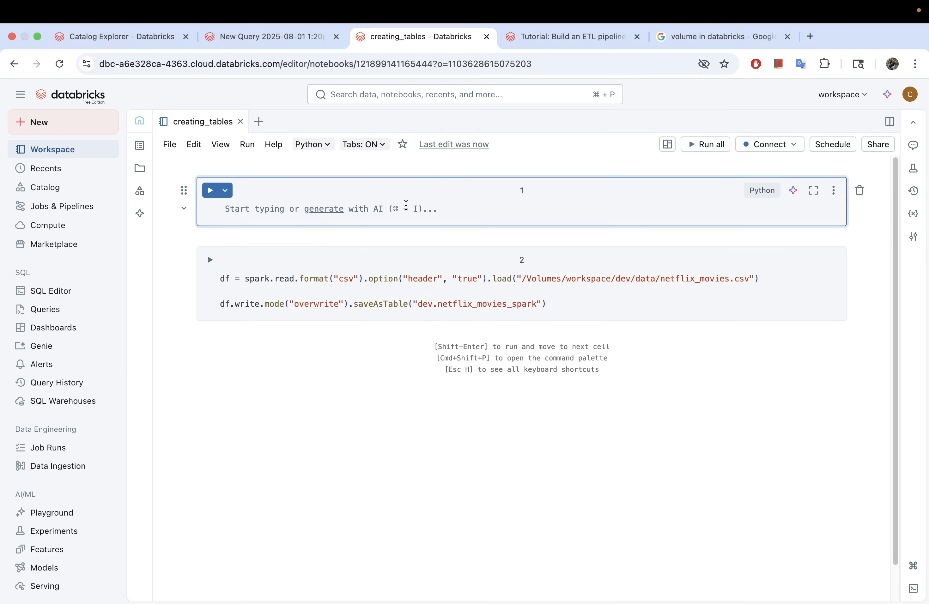
left_click(770, 193)
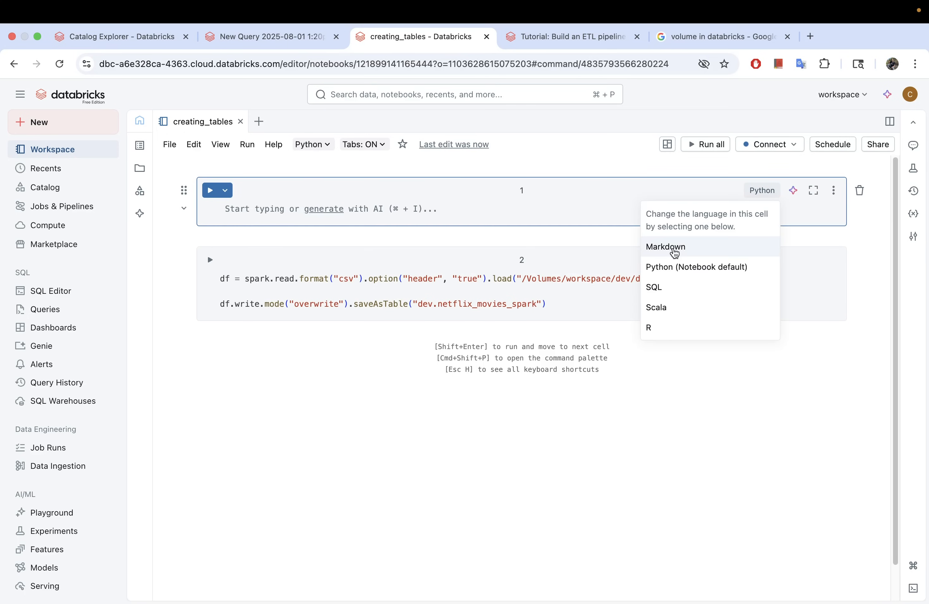
left_click(674, 251)
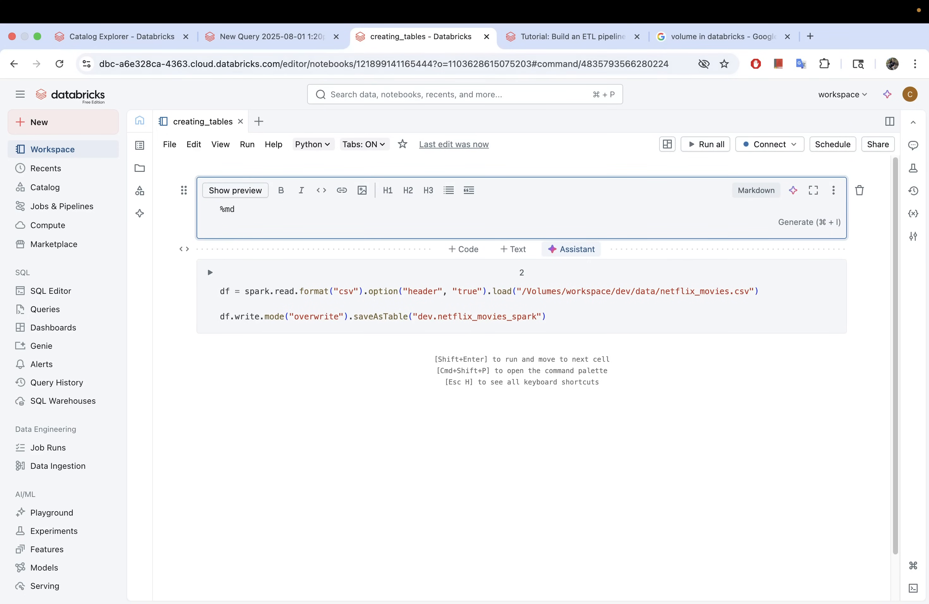
Write "Creating a table from Volume using Spark Dataframe" in the Markdown cell and return to the code cell
type("Creating a tabl")
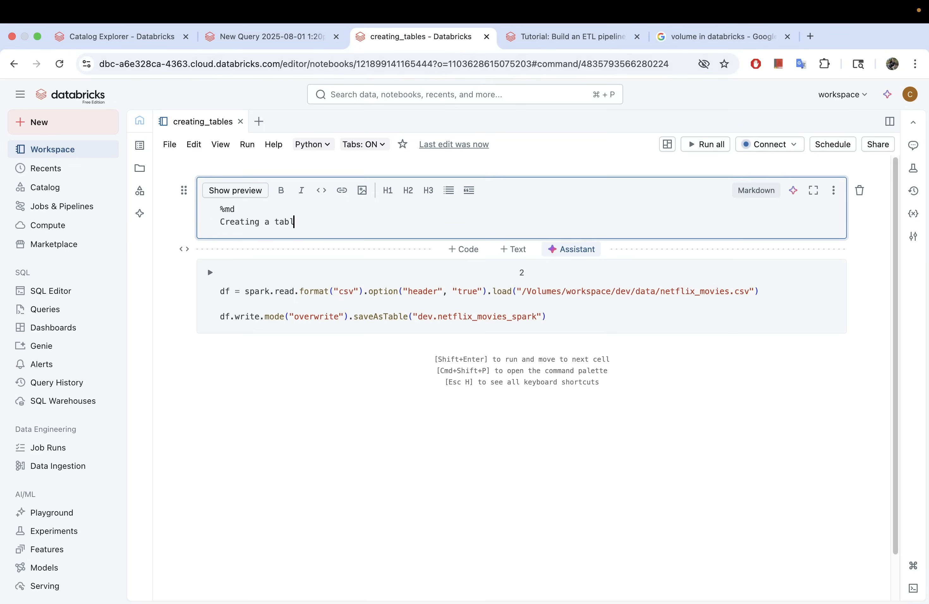
type("e from ")
type("Volume")
type(" usin")
type("g Spark D")
type("a")
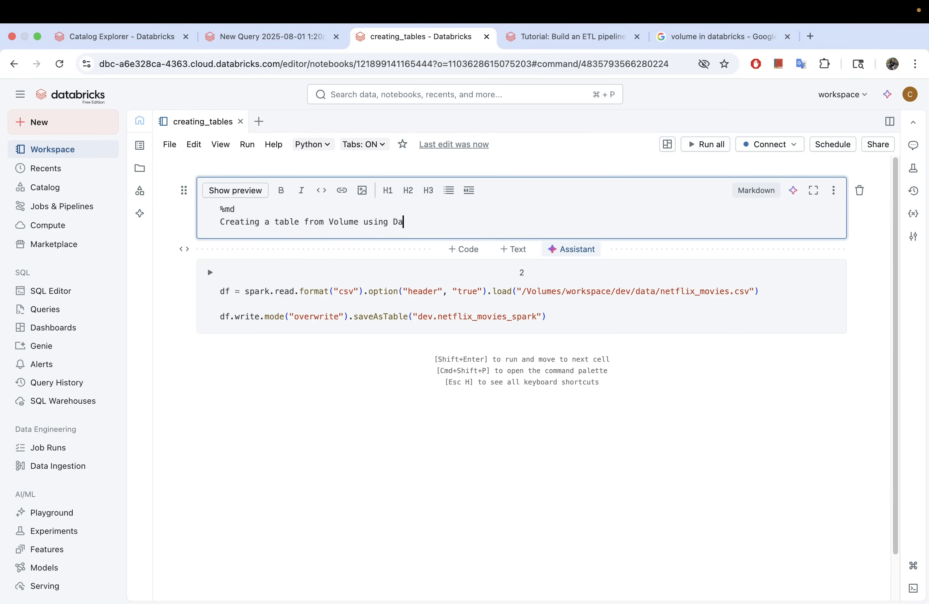
type("tafram")
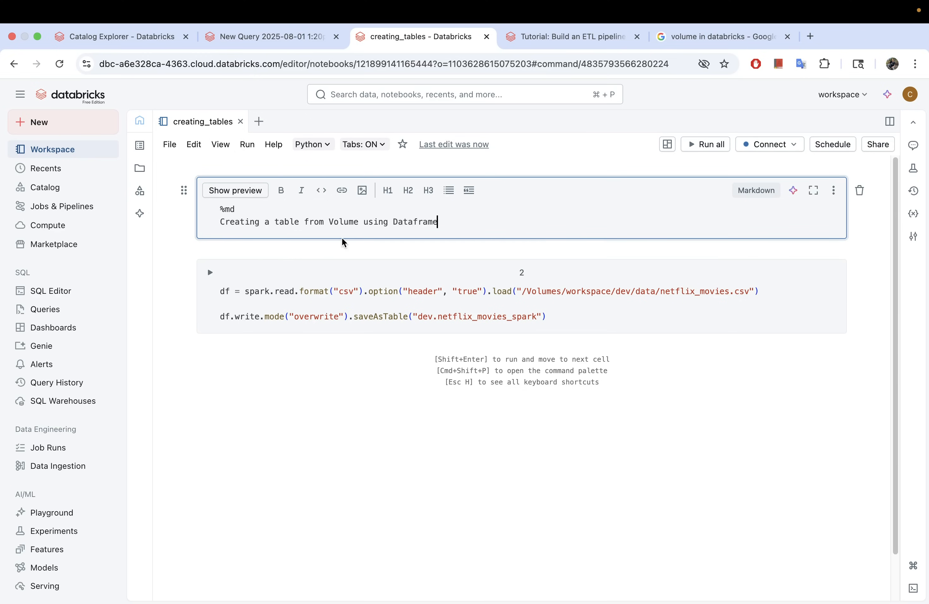
type("e")
left_click(398, 221)
type("Spark")
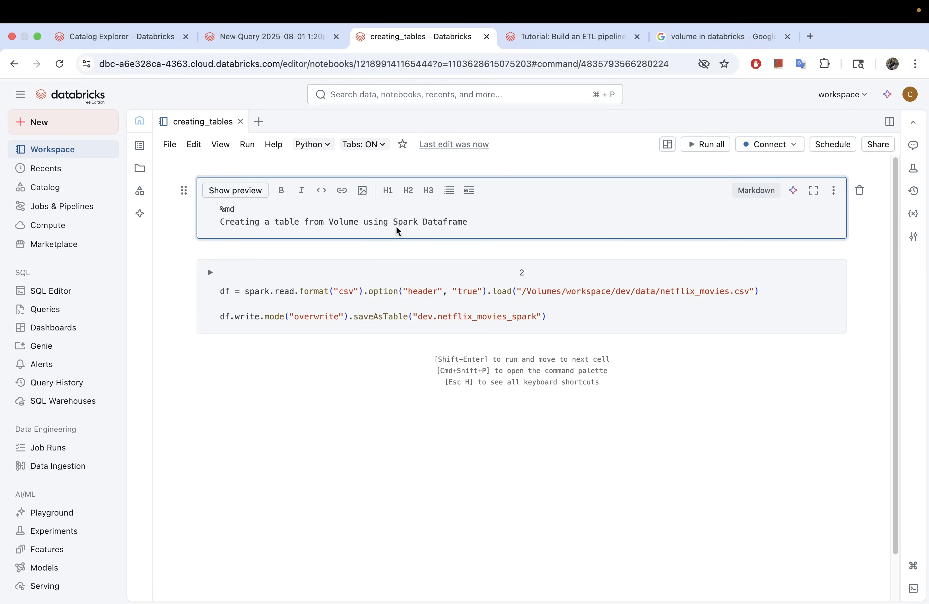
left_click(326, 303)
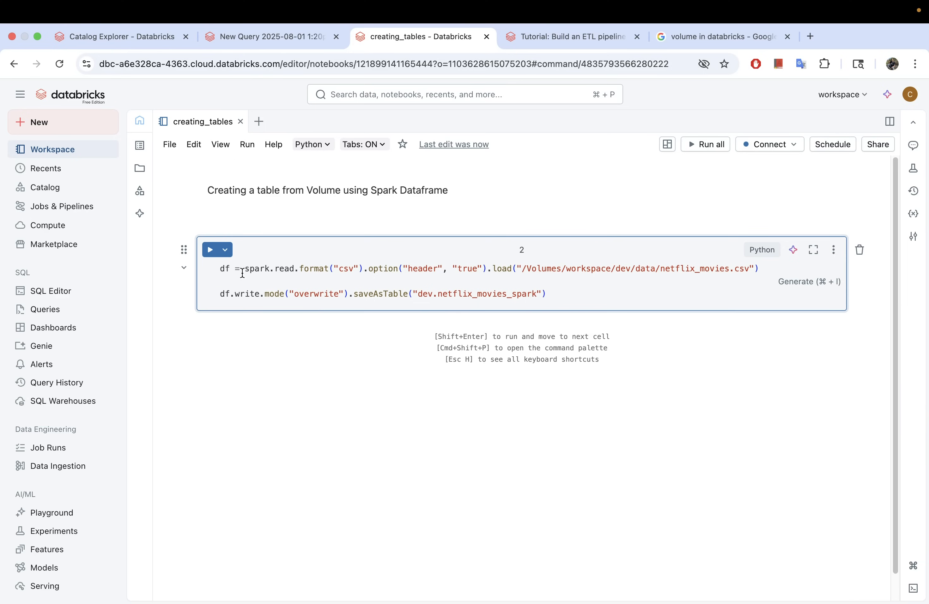
left_click(555, 296)
left_click(348, 268)
left_click(424, 269)
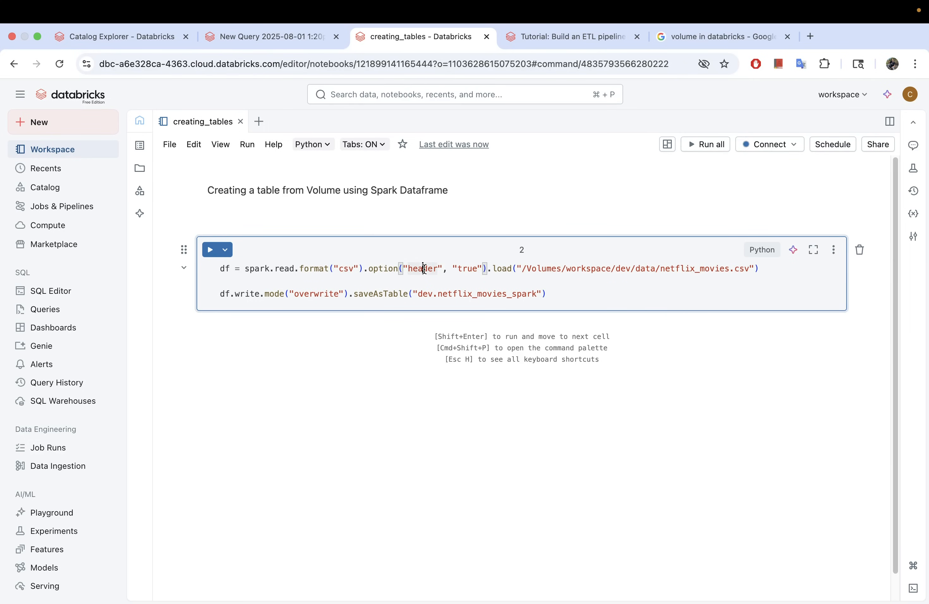
left_click(496, 269)
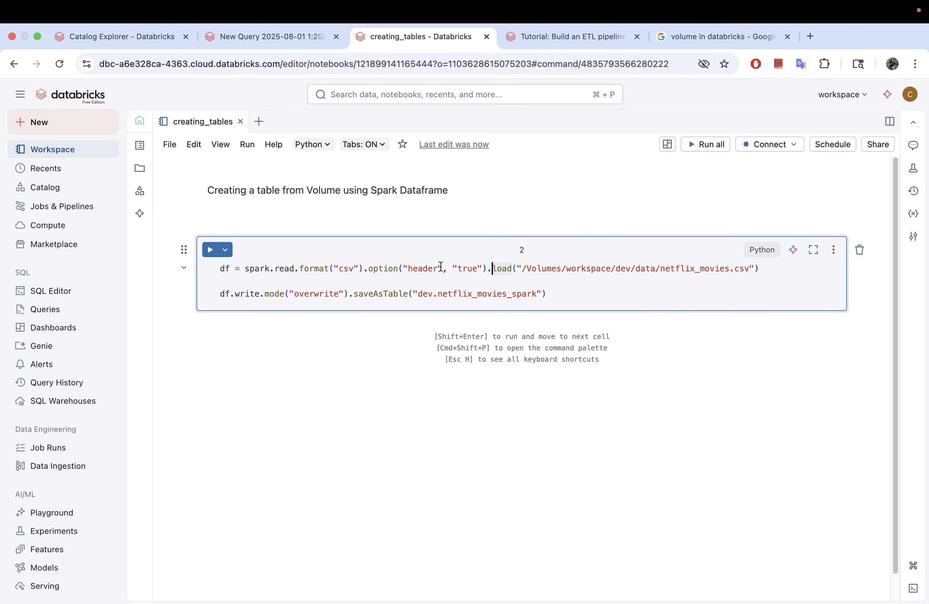
left_click(551, 270)
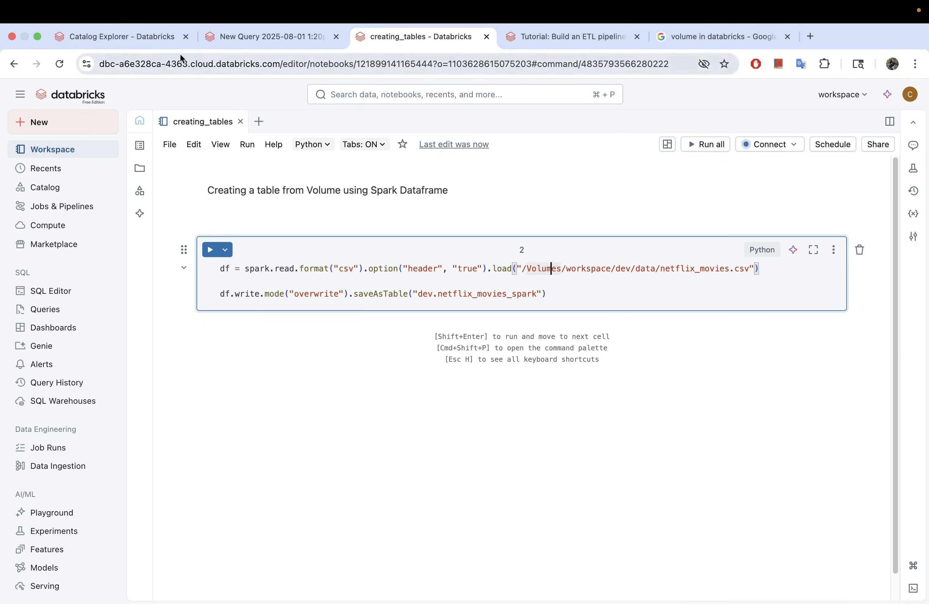
Open the Catalog in a new browser tab and open the data volume in the workspace catalog's bronze schema
right_click(60, 187)
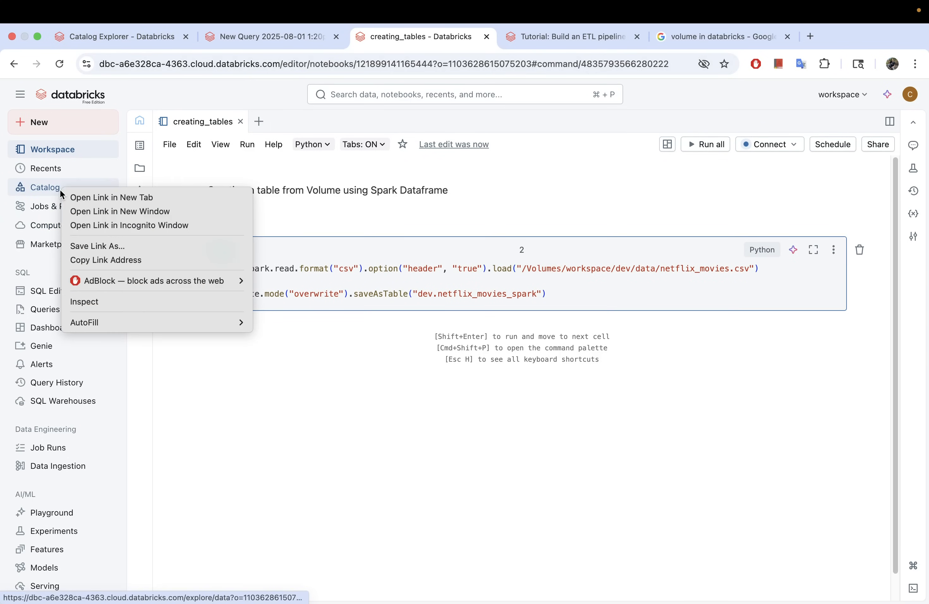
left_click(94, 200)
left_click(498, 36)
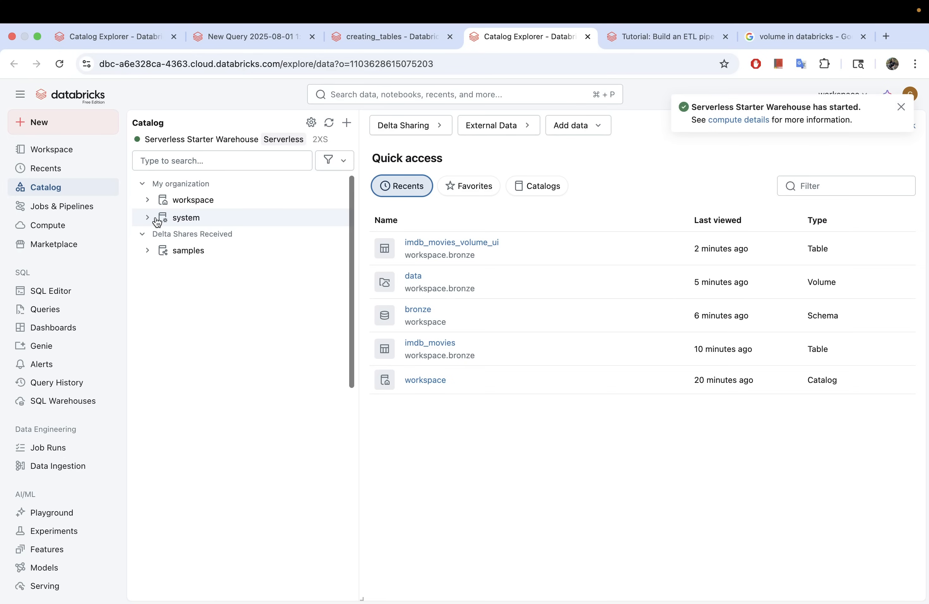
left_click(148, 200)
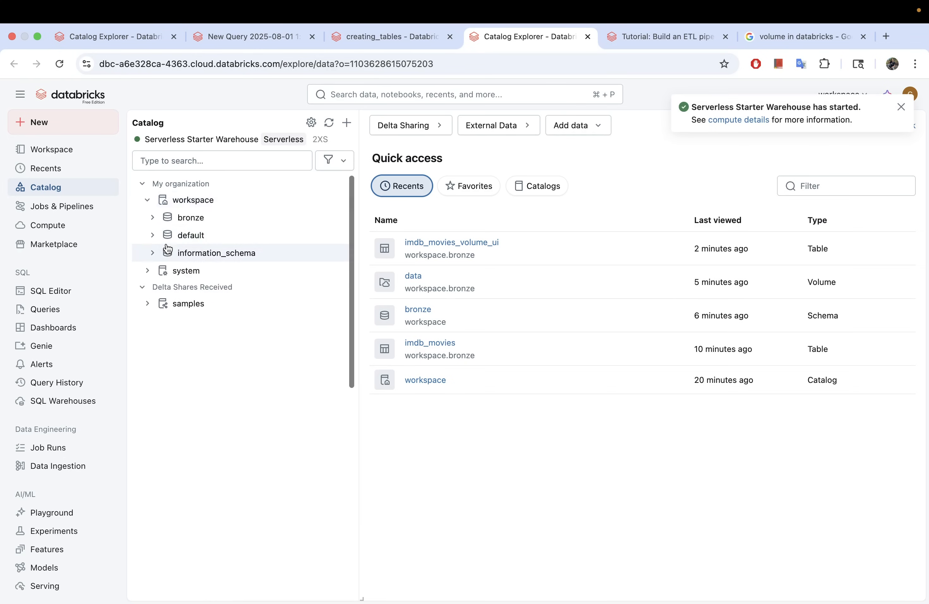
left_click(153, 218)
left_click(157, 249)
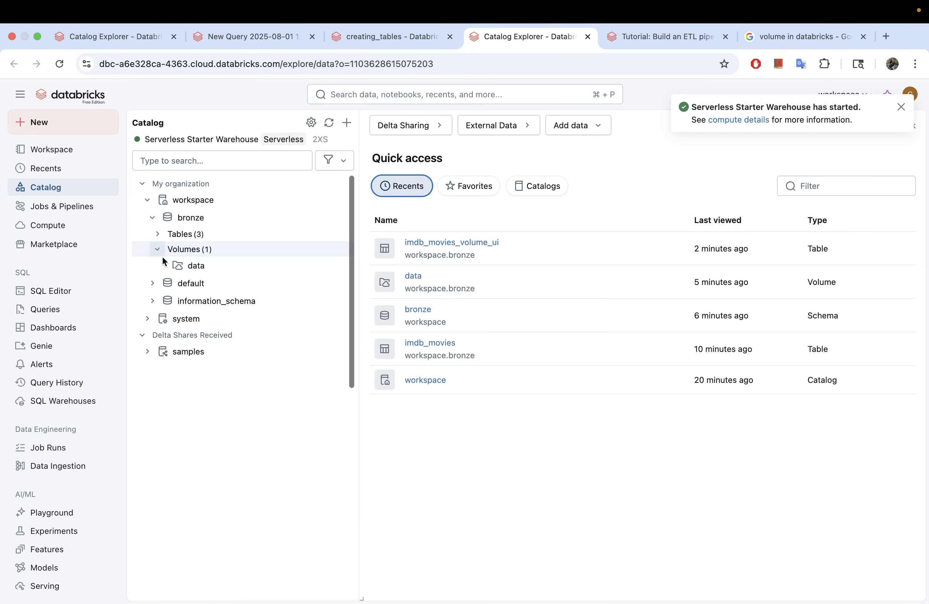
left_click(192, 265)
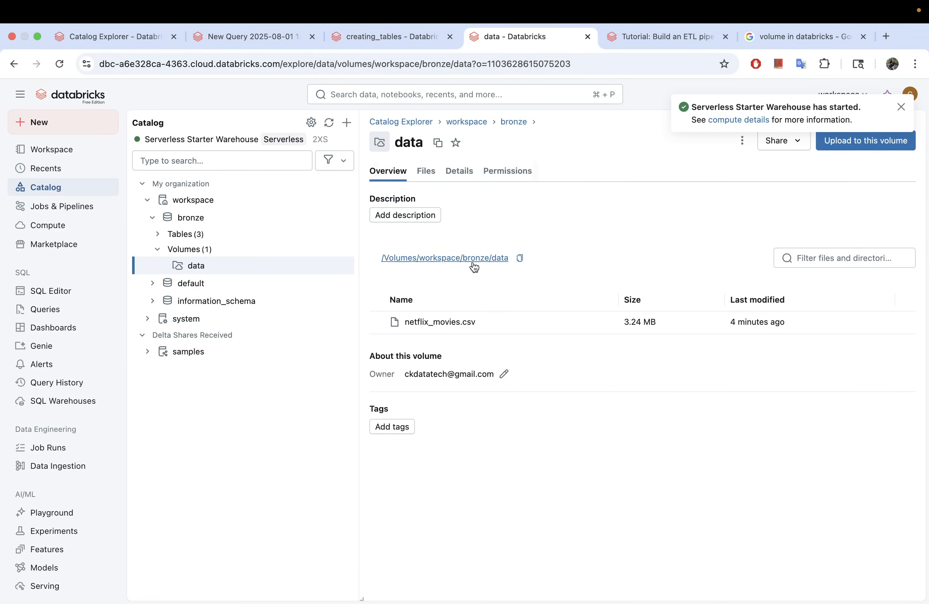
Copy the data volume's path, /Volumes/workspace/bronze/data
left_click(522, 260)
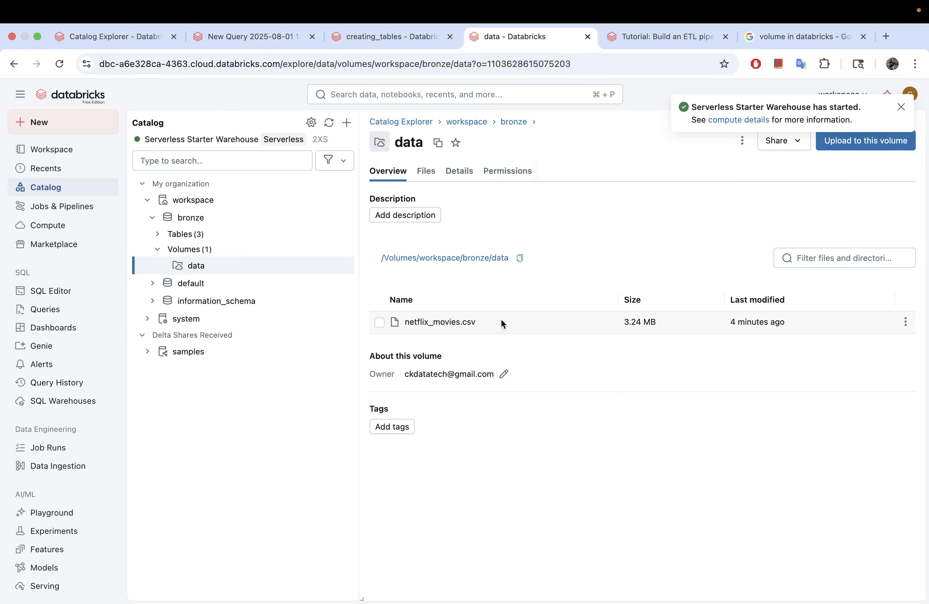
left_click_drag(478, 326, 419, 325)
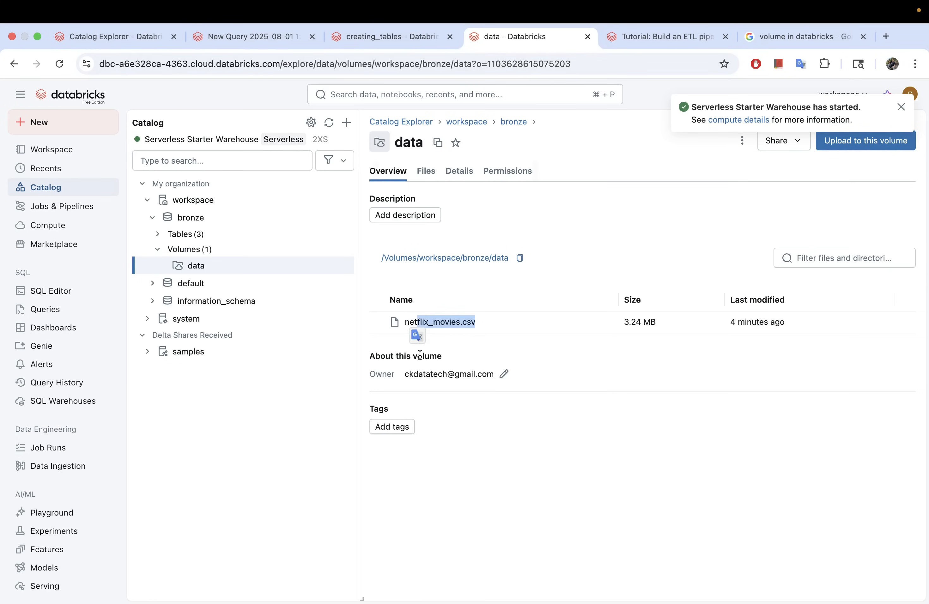
left_click(544, 249)
left_click(521, 259)
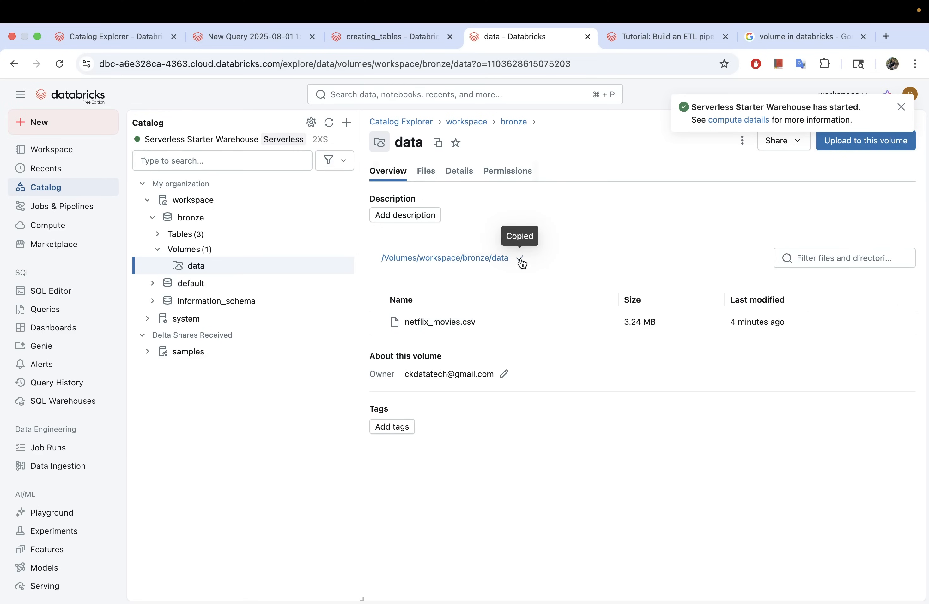
Return to the creating_tables notebook and replace the load path with the copied /Volumes/workspace/bronze/data
left_click(242, 39)
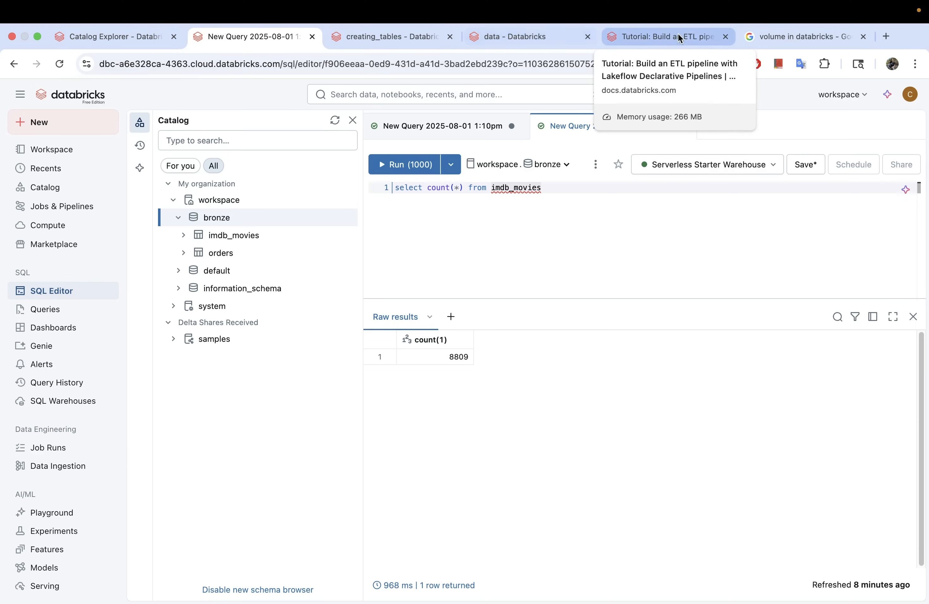
left_click(401, 36)
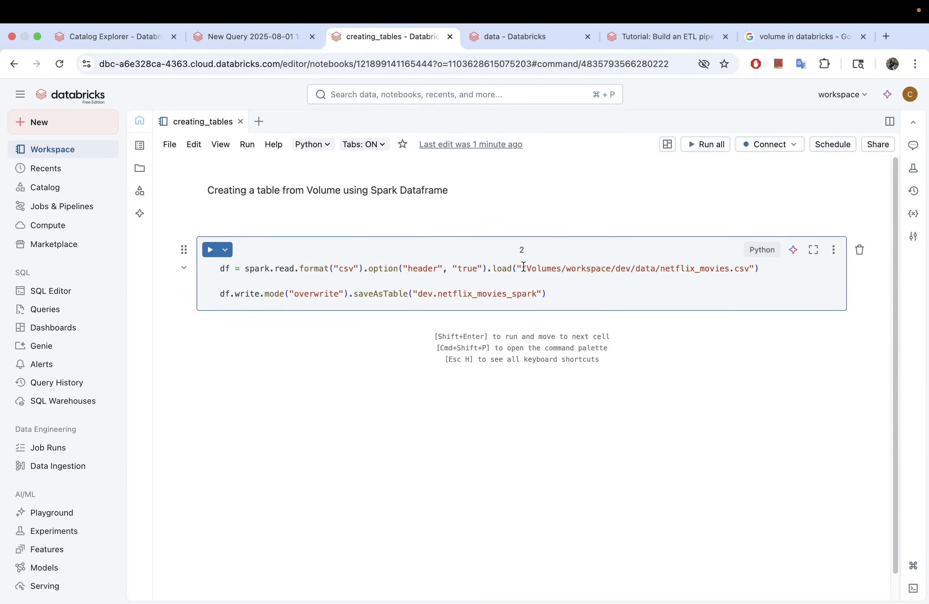
left_click_drag(523, 269, 750, 268)
key("BackSpace")
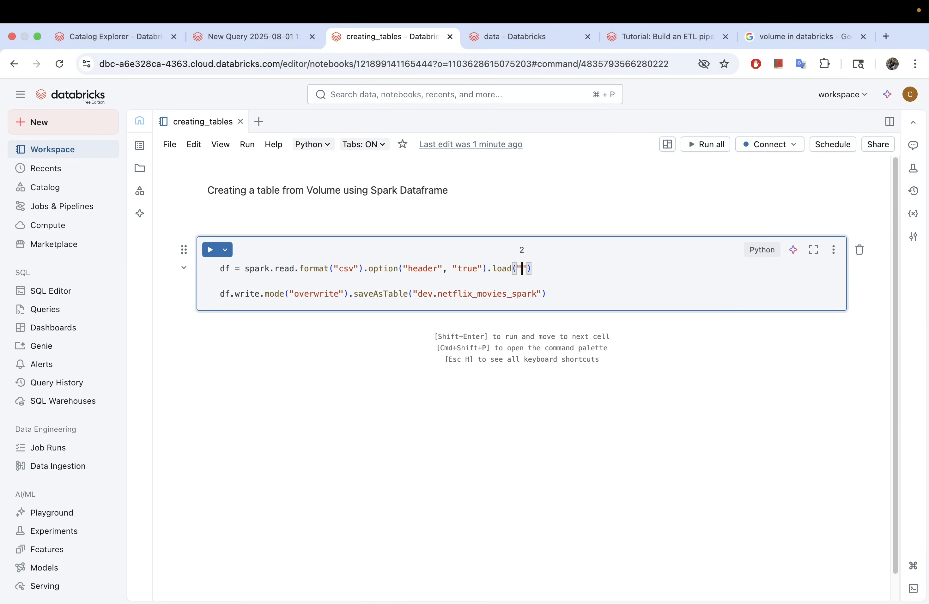
key("super+v")
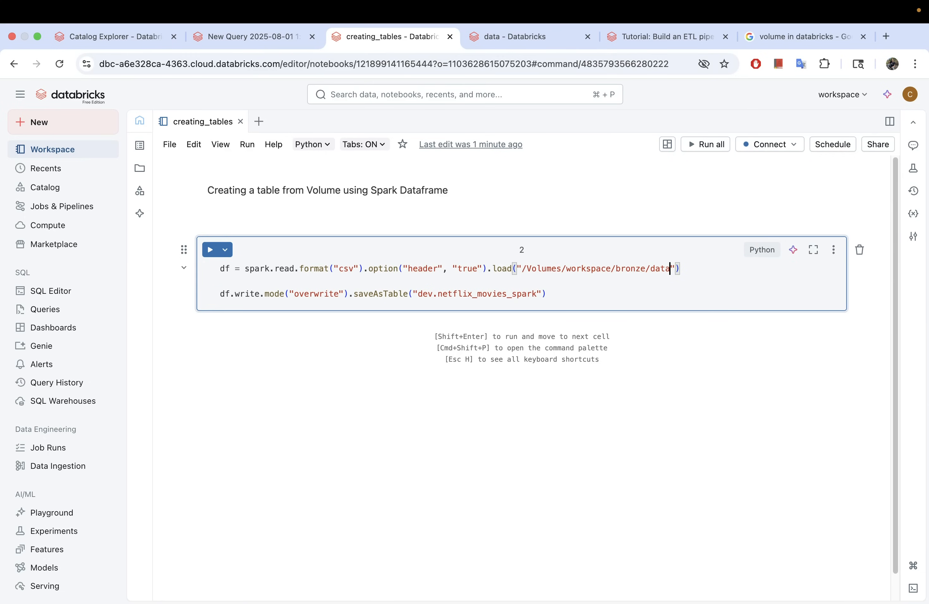
Try a /*.csv wildcard at the end of the load path, then trim it back to a trailing slash
type("/*")
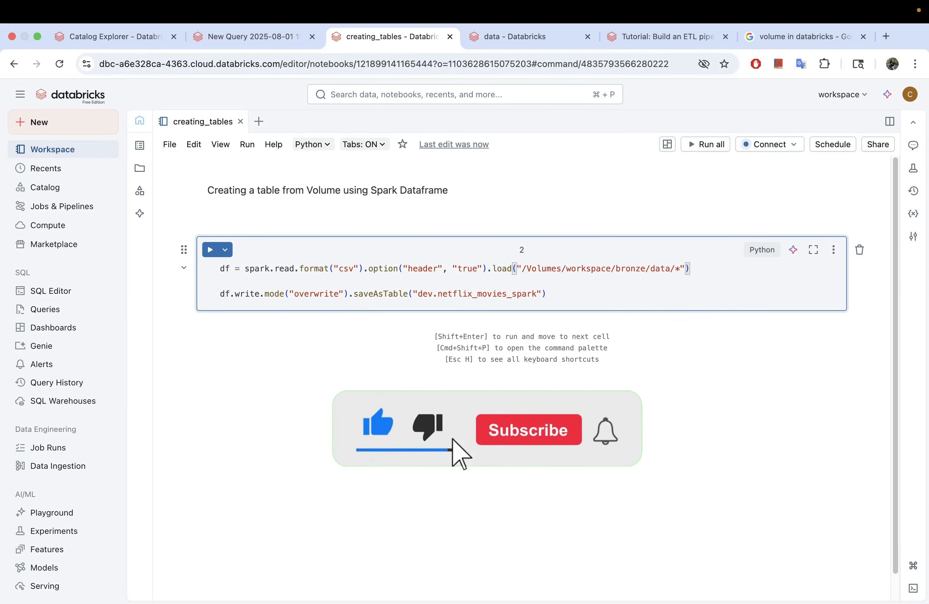
type(".csv")
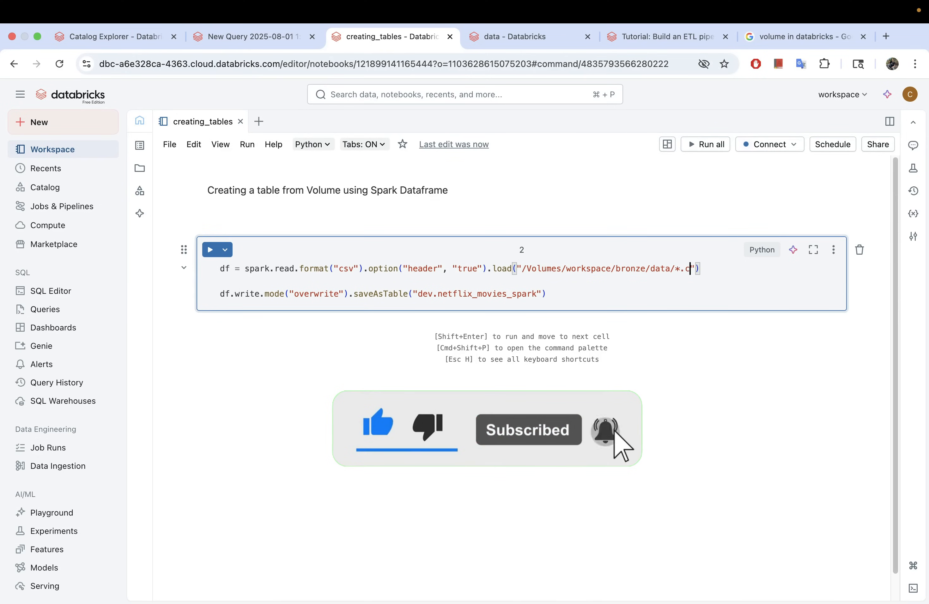
key("BackSpace")
key("BackSpace")
key("BackSpace")
key("BackSpace")
key("BackSpace")
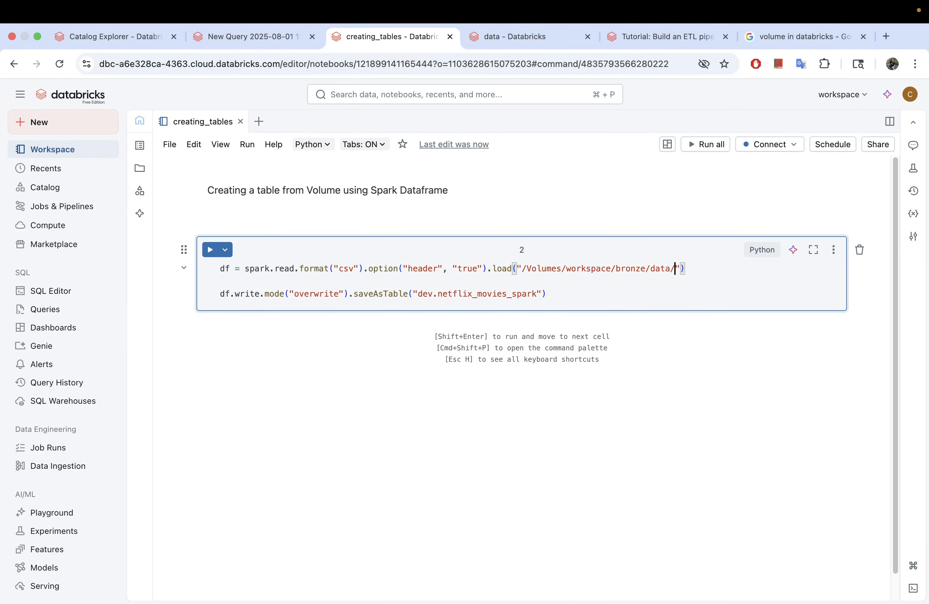
Examine the cell's DataFrame read and table write statements, checking the load path against the data volume's files in the Catalog
left_click_drag(699, 271, 214, 267)
left_click(521, 268)
left_click(559, 295)
left_click(523, 39)
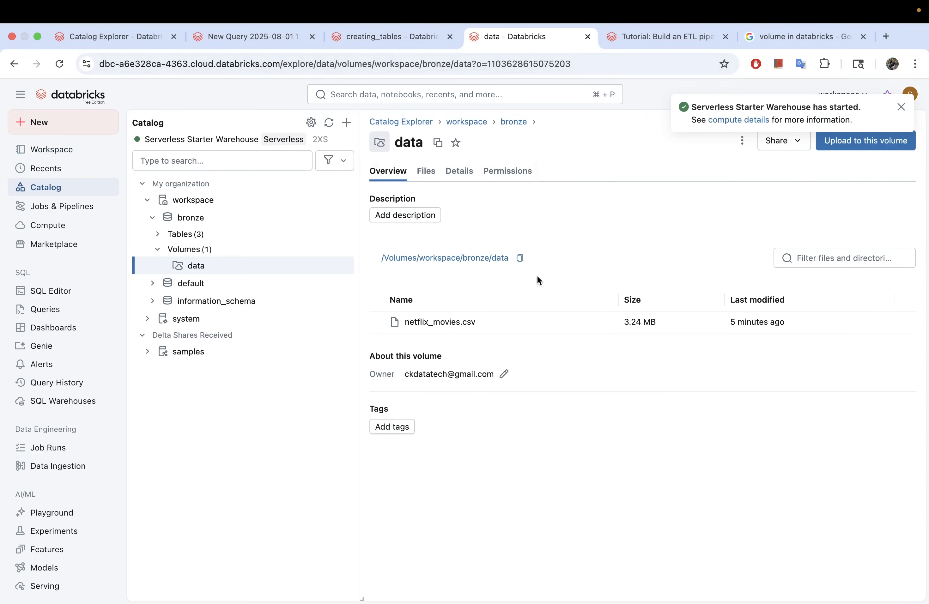
left_click(367, 36)
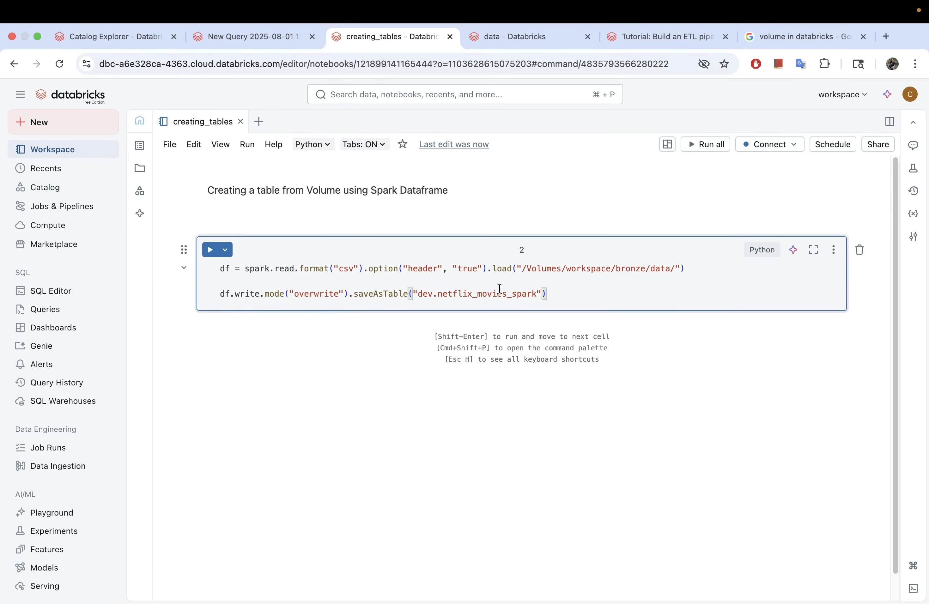
left_click_drag(689, 268, 200, 270)
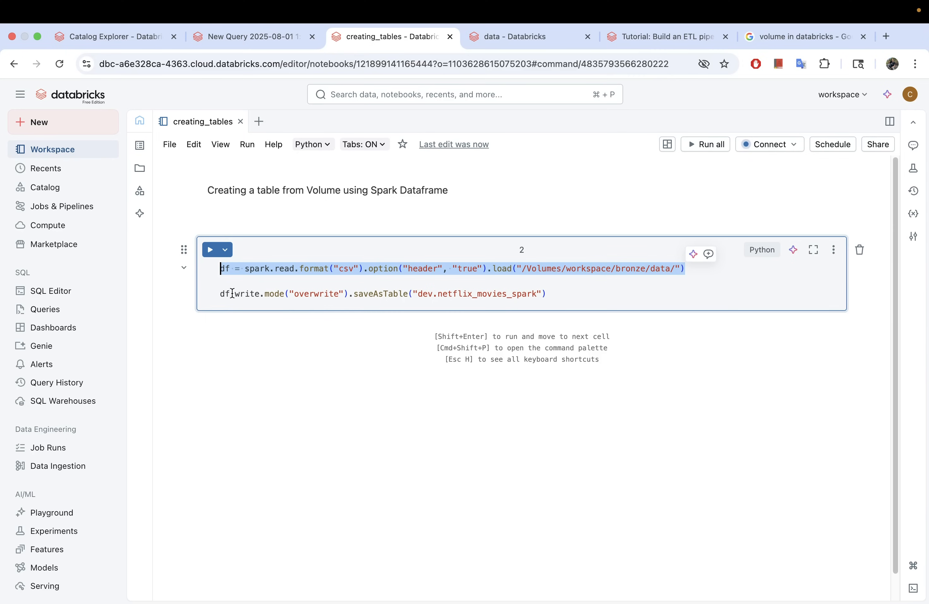
left_click_drag(223, 297, 562, 296)
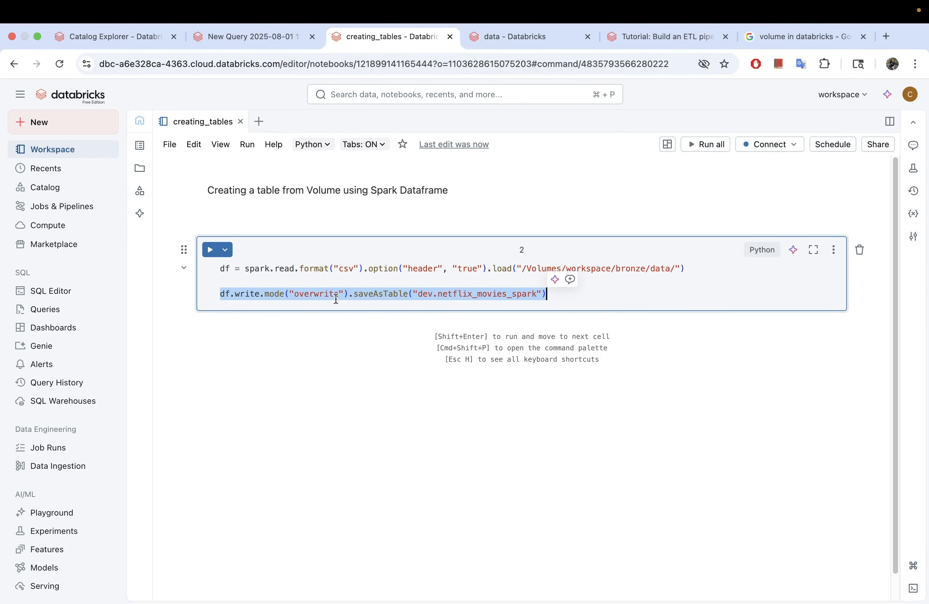
left_click(562, 296)
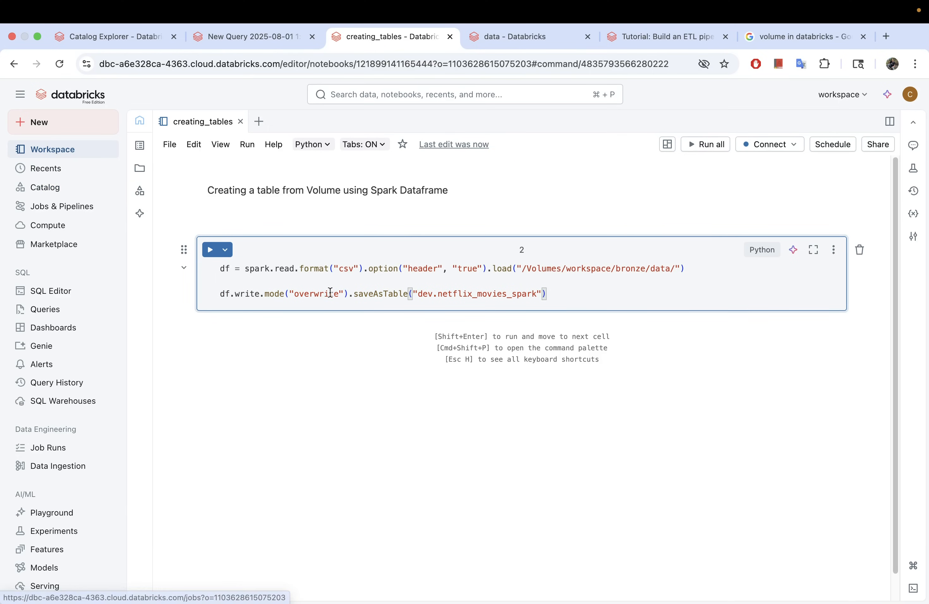
left_click(226, 267)
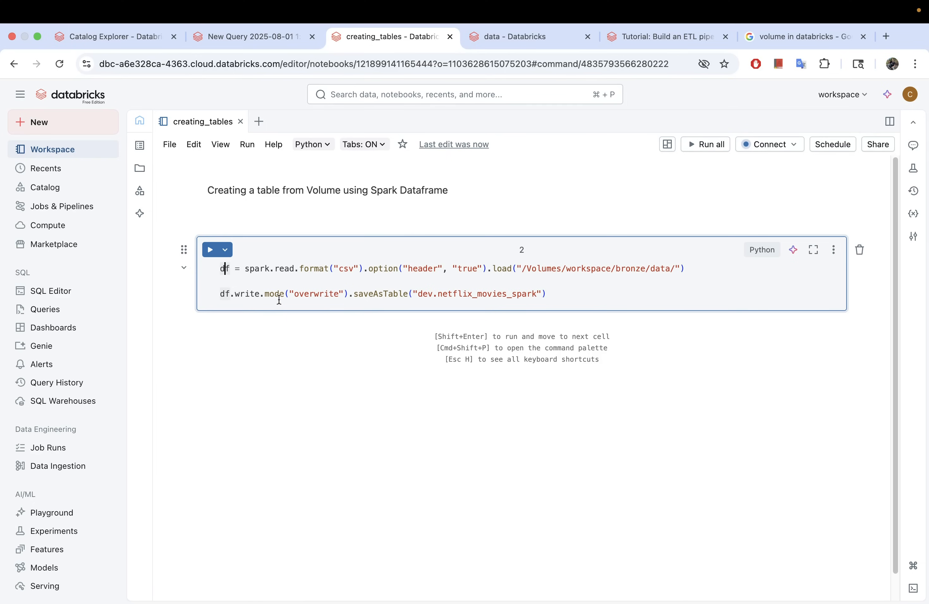
Remove the .mode("overwrite") call from the DataFrame write statement
left_click(351, 293)
key("BackSpace")
key("BackSpace")
key("BackSpace")
key("BackSpace")
key("BackSpace")
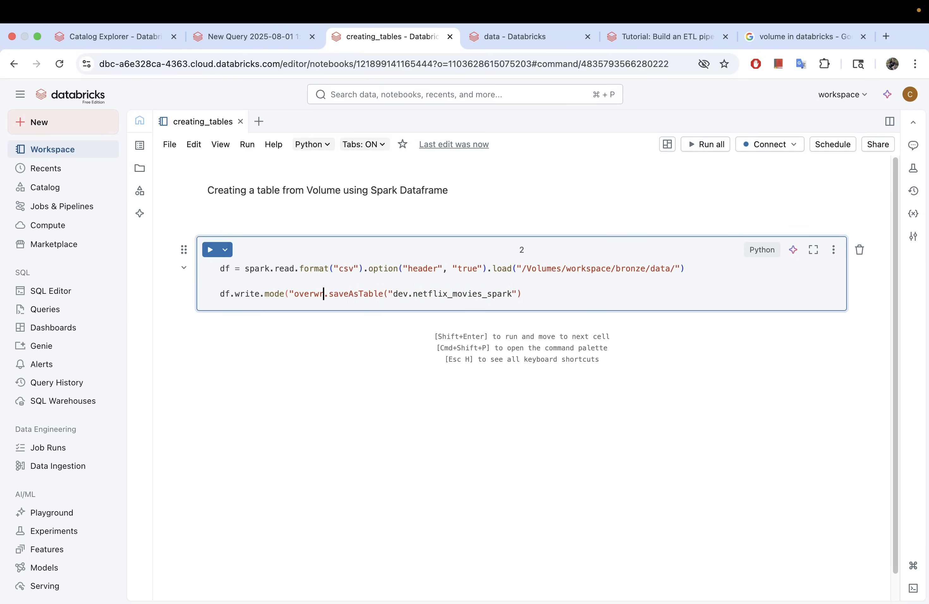
key("BackSpace")
key("BackSpace")
key("BackSpace")
key("BackSpace")
key("BackSpace")
key("BackSpace")
key("BackSpace")
key("BackSpace")
key("BackSpace")
key("BackSpace")
key("BackSpace")
key("BackSpace")
key("BackSpace")
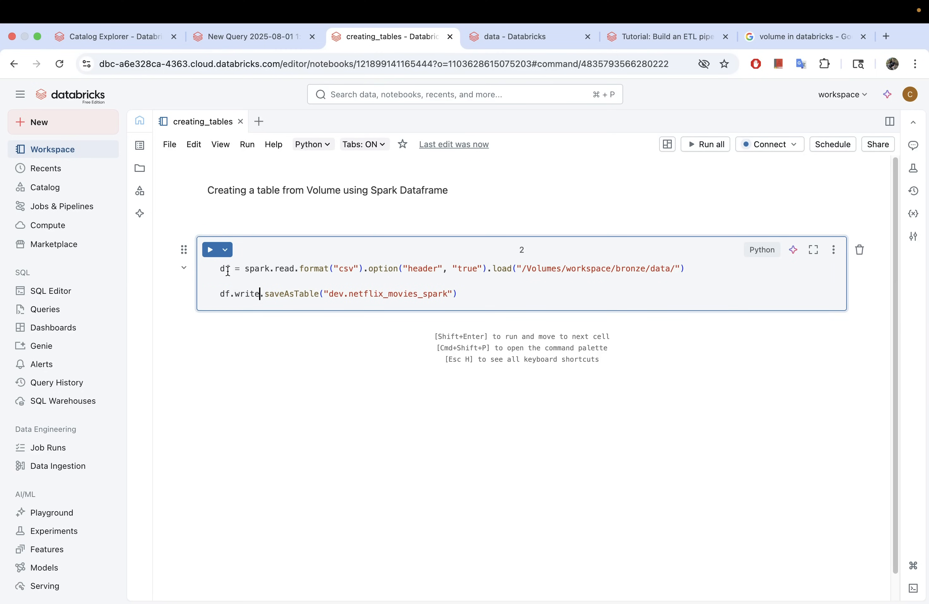
Set the target schema in the cell's saveAsTable call to bronze
left_click_drag(227, 271, 229, 270)
left_click(245, 294)
left_click(294, 295)
left_click(400, 295)
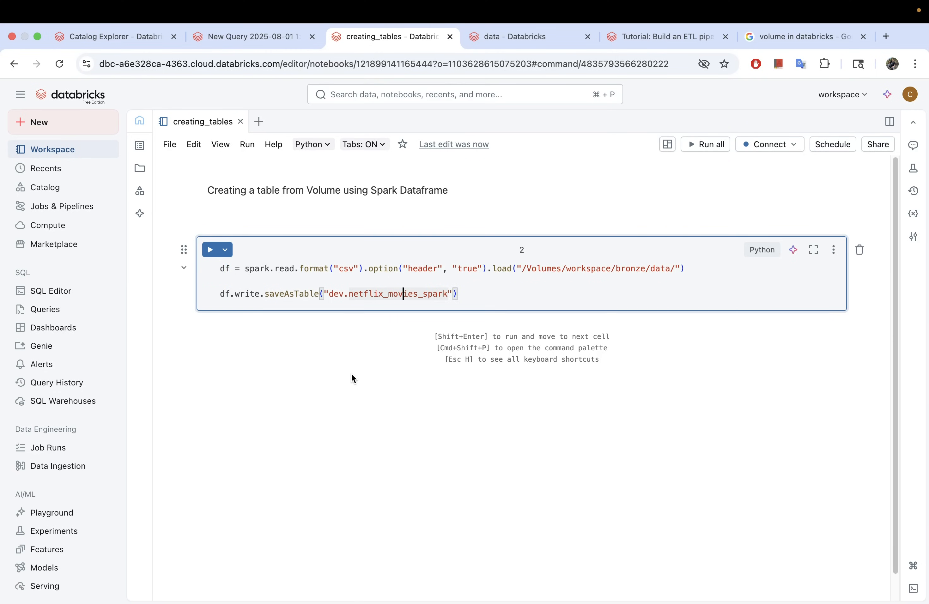
left_click(344, 294)
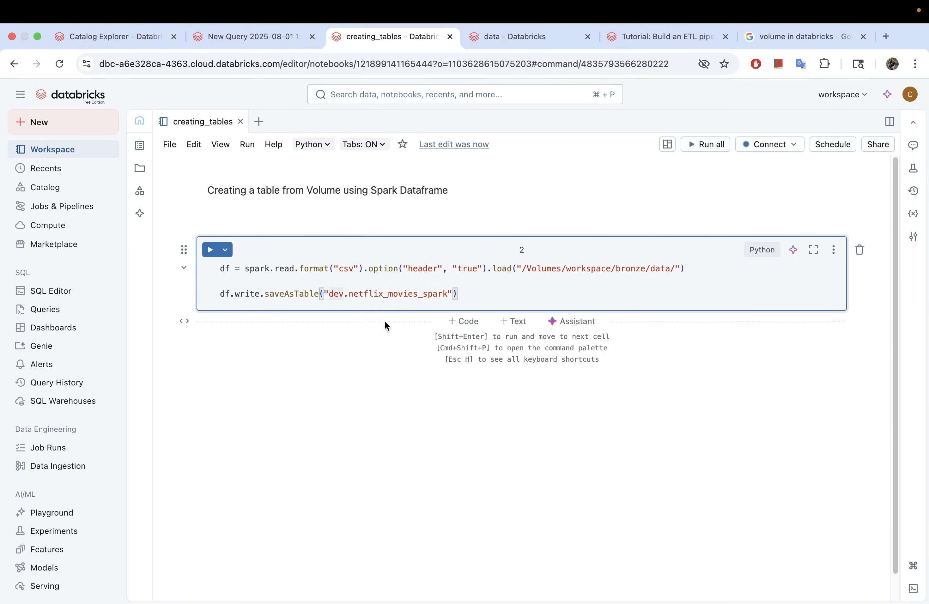
key("BackSpace")
key("BackSpace")
key("BackSpace")
type("bronze")
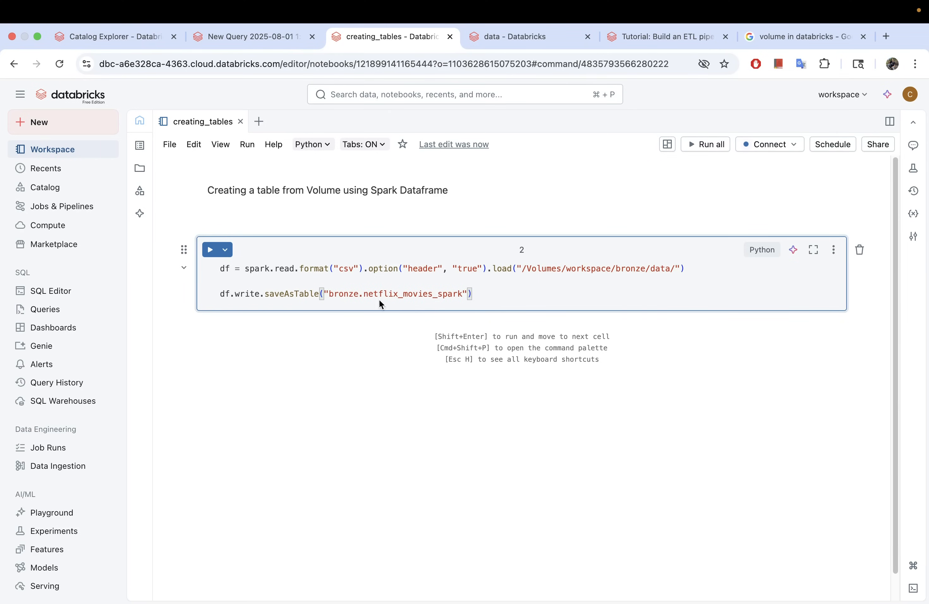
Change the table name in the saveAsTable call to imdb_movies_spark
key("BackSpace")
key("BackSpace")
key("BackSpace")
key("BackSpace")
key("BackSpace")
key("BackSpace")
key("BackSpace")
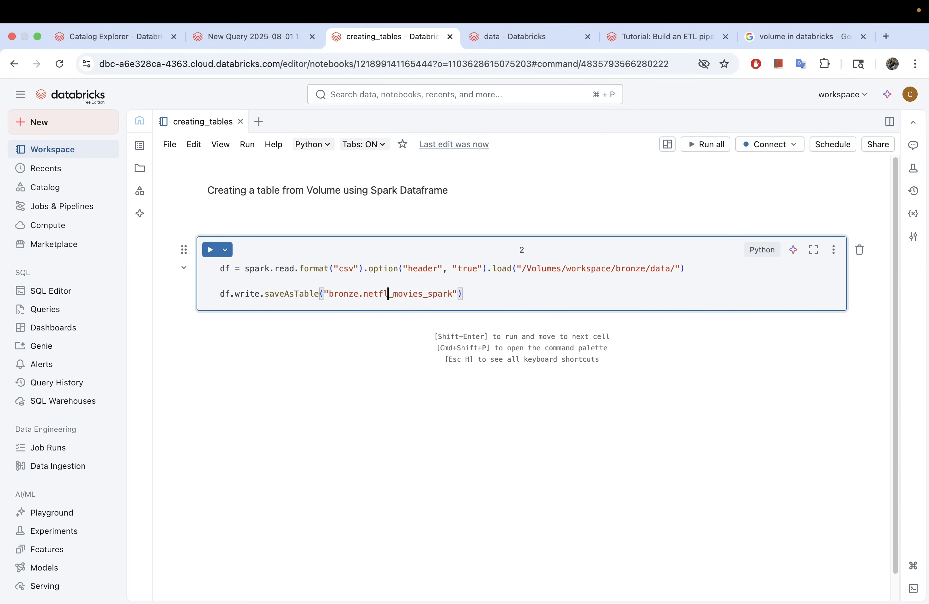
type("imdb")
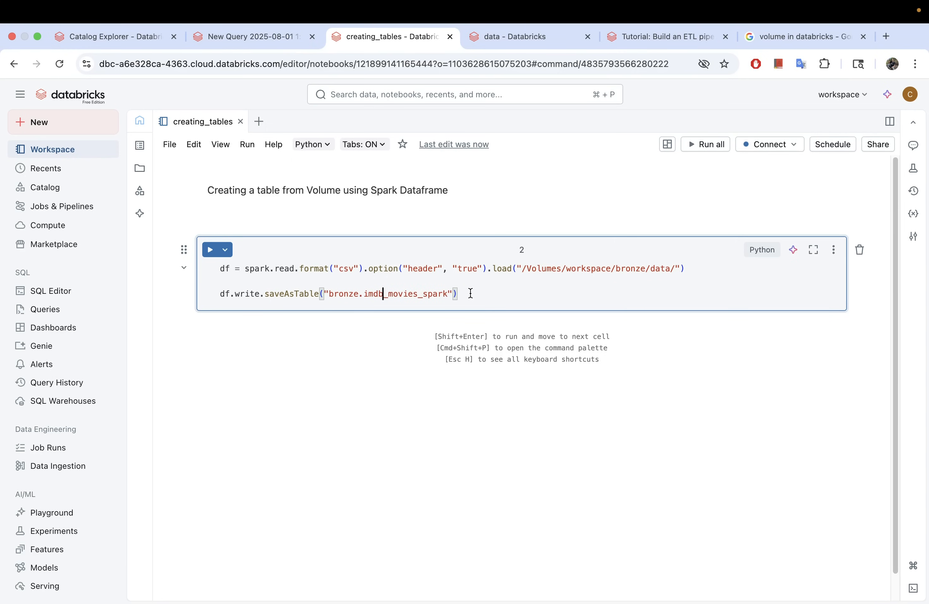
Run the cell that reads the data volume's CSV and writes it as bronze.imdb_movies_spark
left_click_drag(471, 294, 216, 297)
left_click(479, 301)
left_click(486, 295)
key("shift+Return")
key("shift+Return")
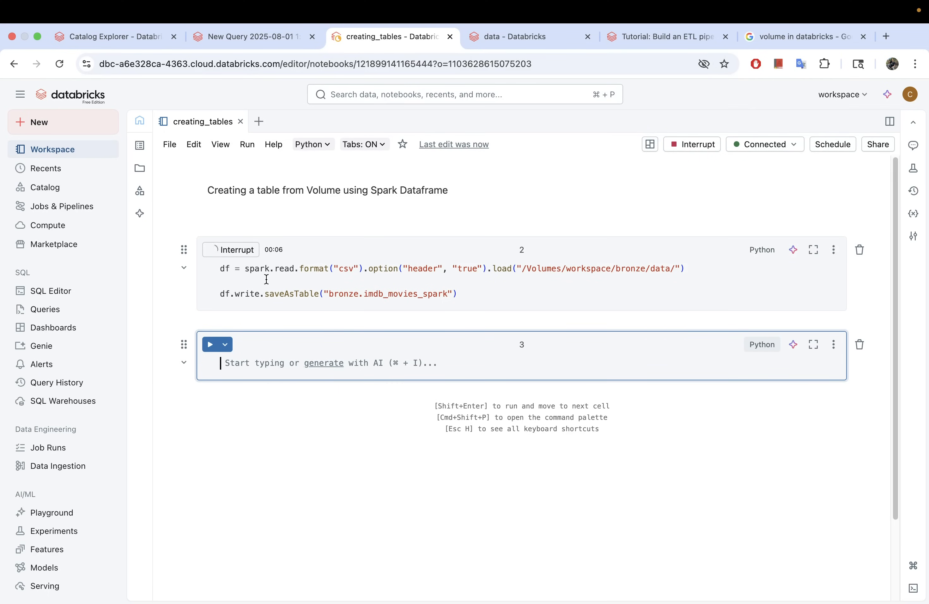
Check the notebook's compute connection and active resources, and review the cell's read and write statements while it runs
left_click(755, 147)
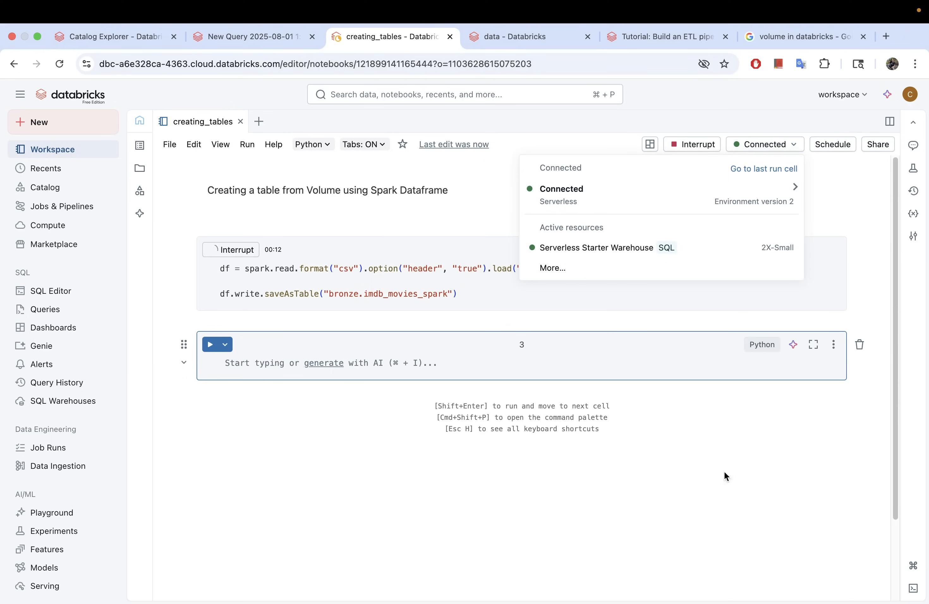
mouse_move(568, 202)
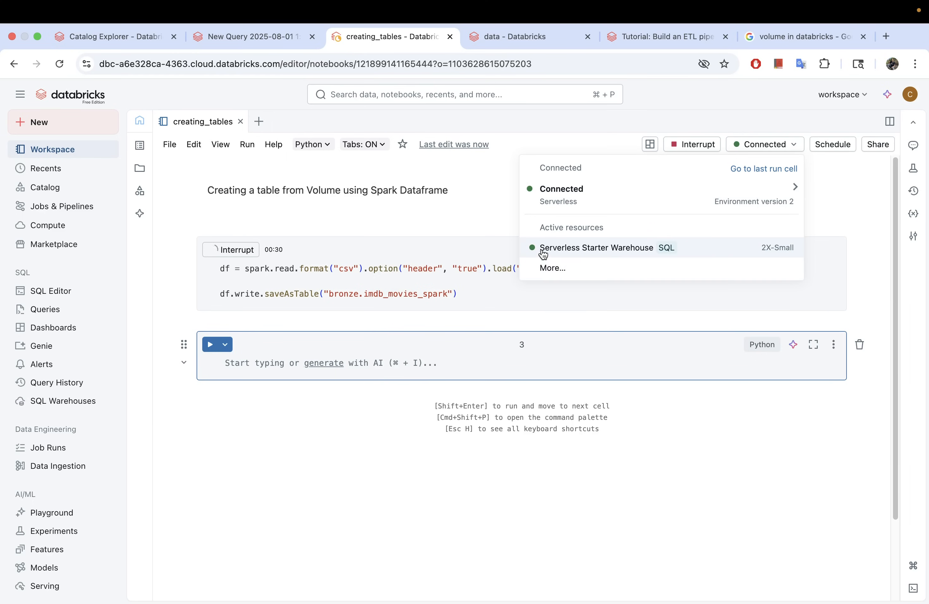
left_click(335, 287)
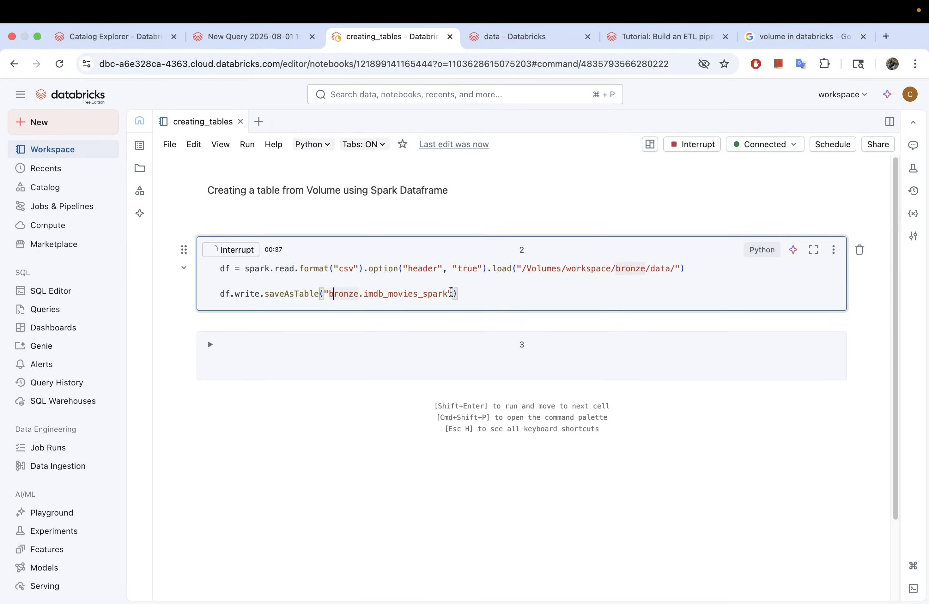
left_click_drag(470, 296, 220, 269)
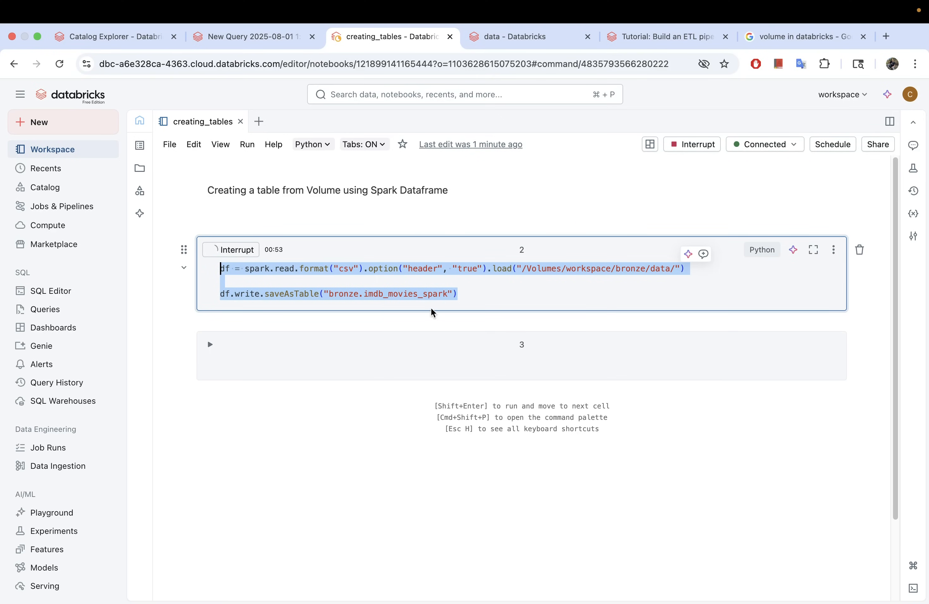
left_click(458, 294)
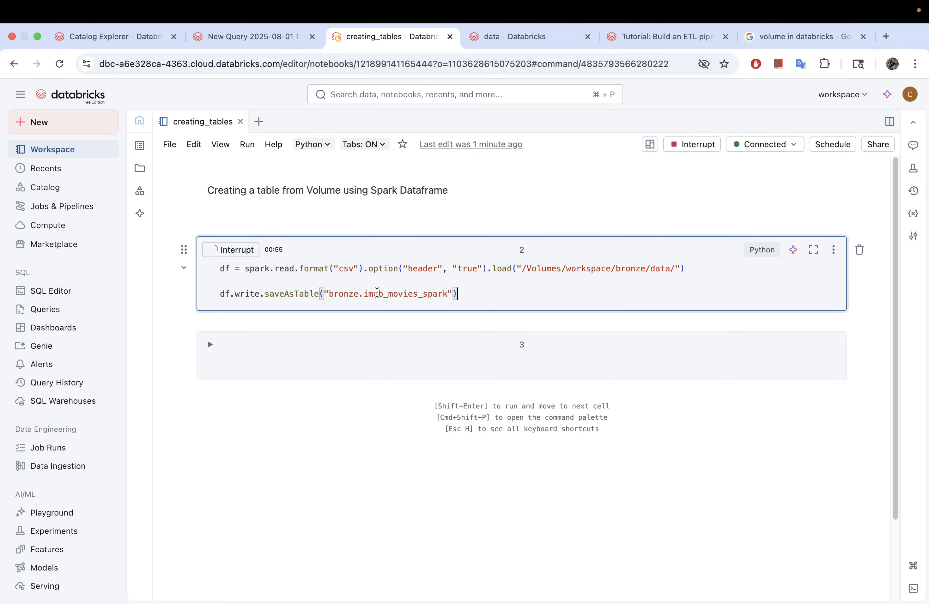
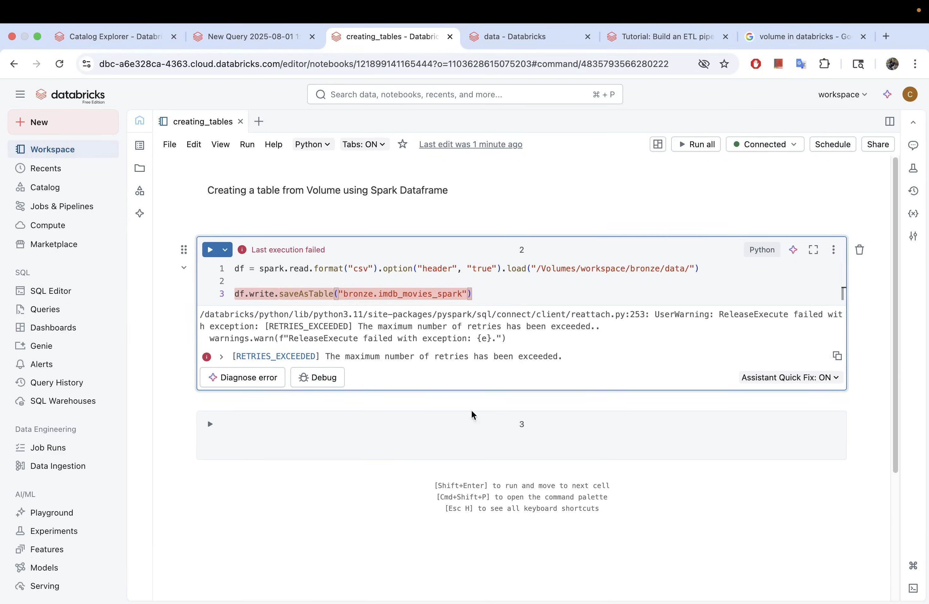
Go to the workspace's compute resources and stop the Serverless Starter Warehouse
mouse_move(496, 234)
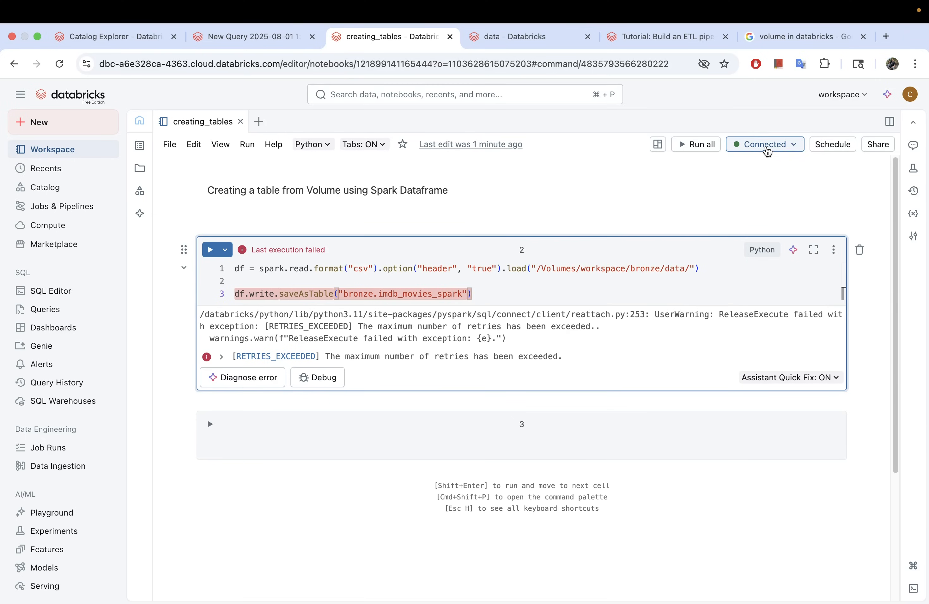
left_click(45, 225)
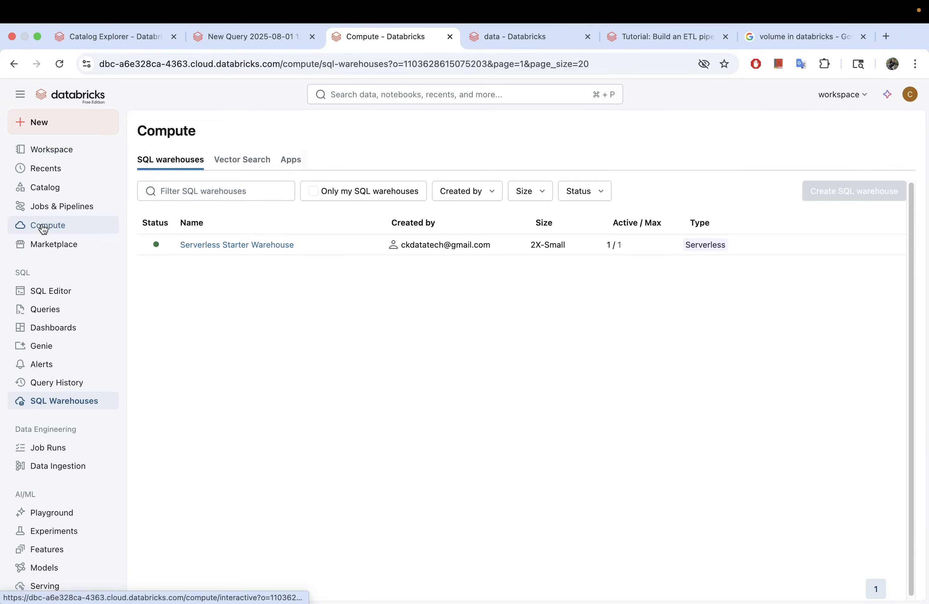
left_click(872, 244)
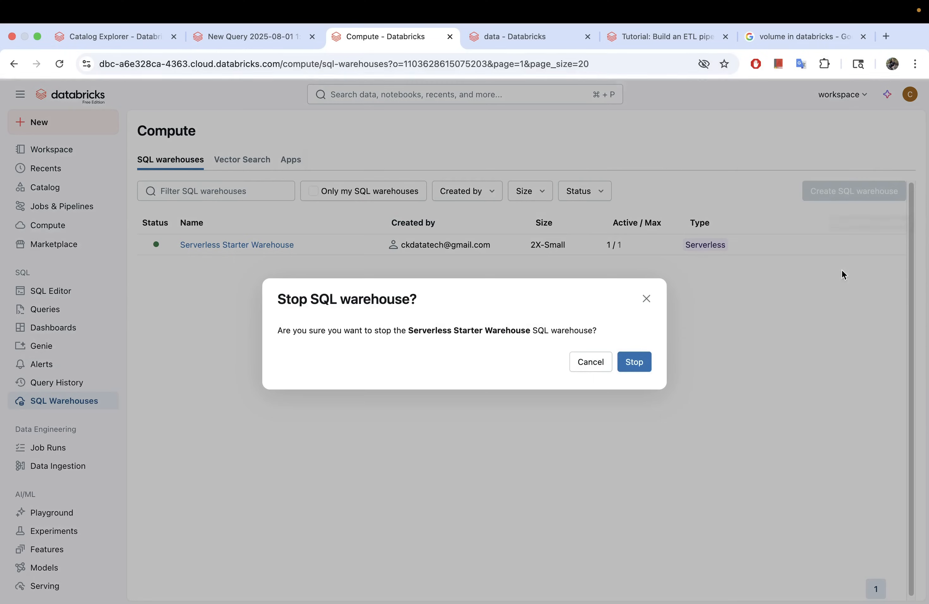
left_click(633, 362)
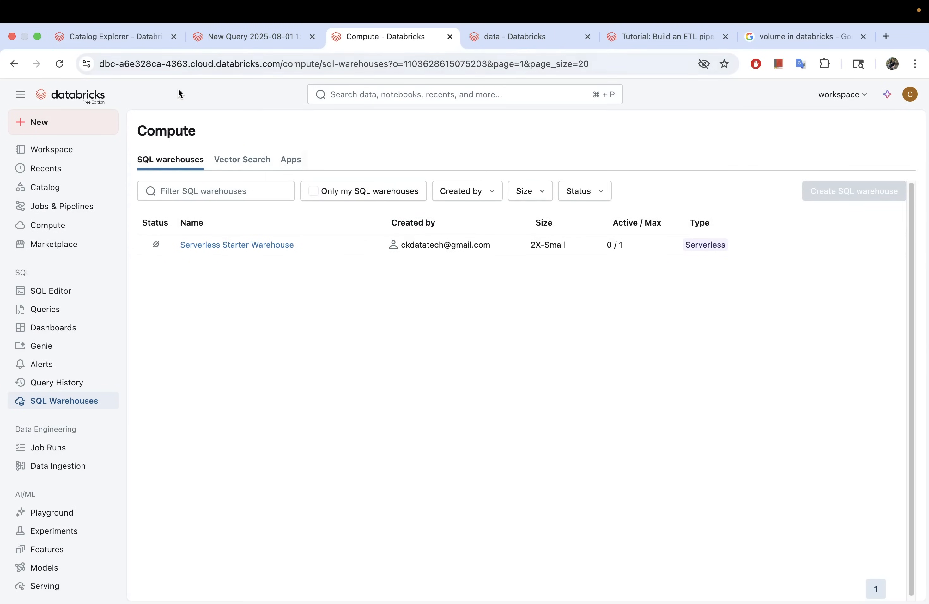
Reopen the creating_tables notebook from the recent items in the Catalog Explorer browser tab
left_click(232, 39)
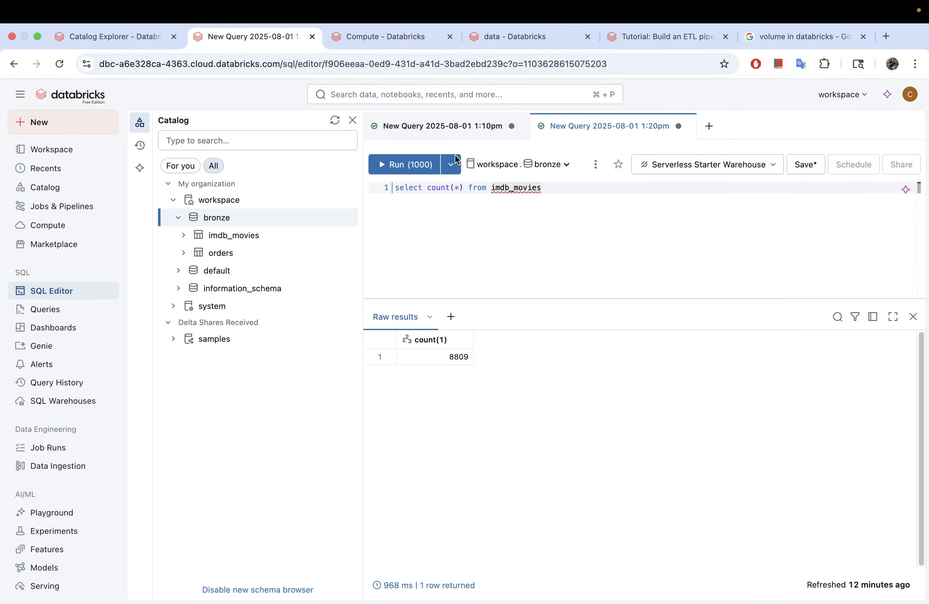
left_click(388, 40)
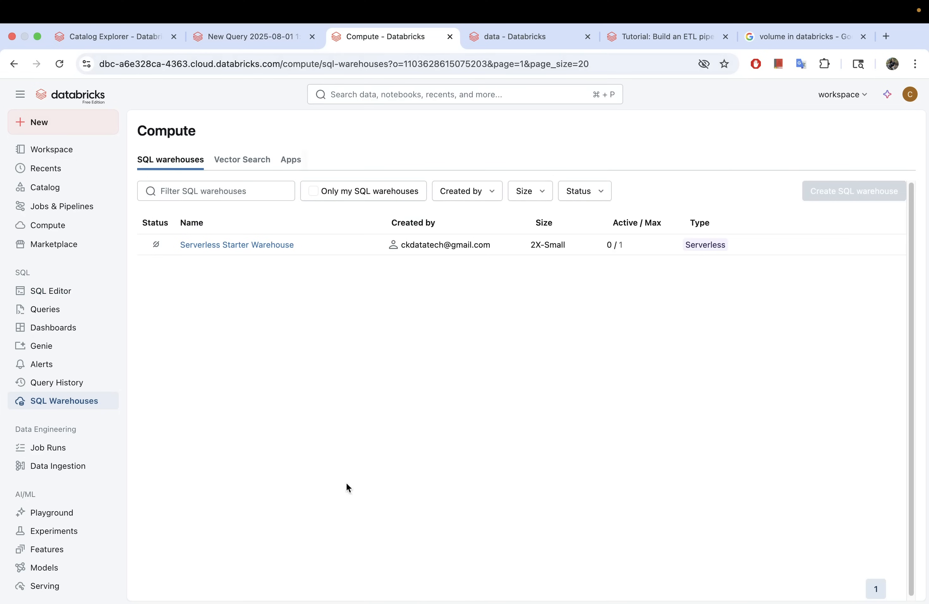
left_click(135, 37)
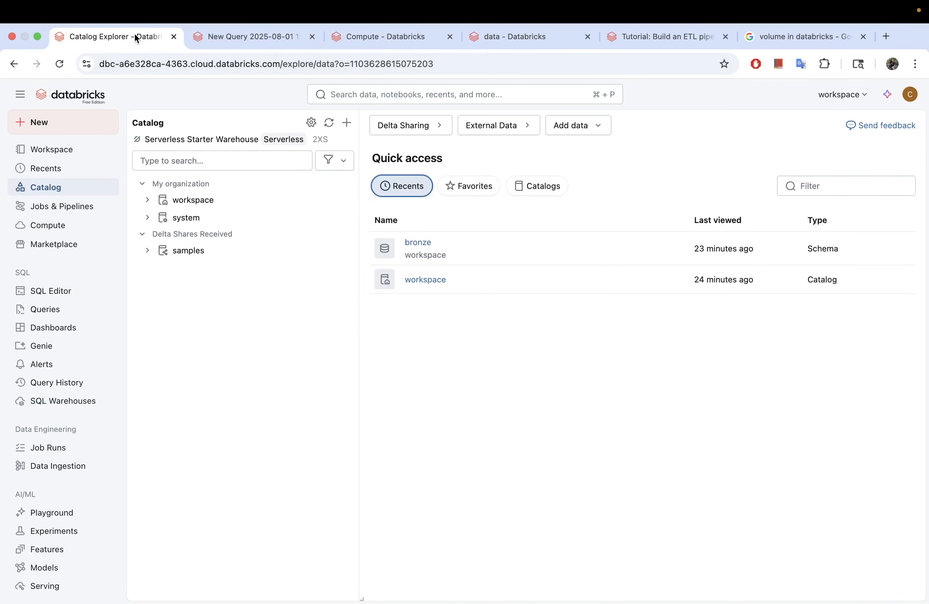
left_click(57, 172)
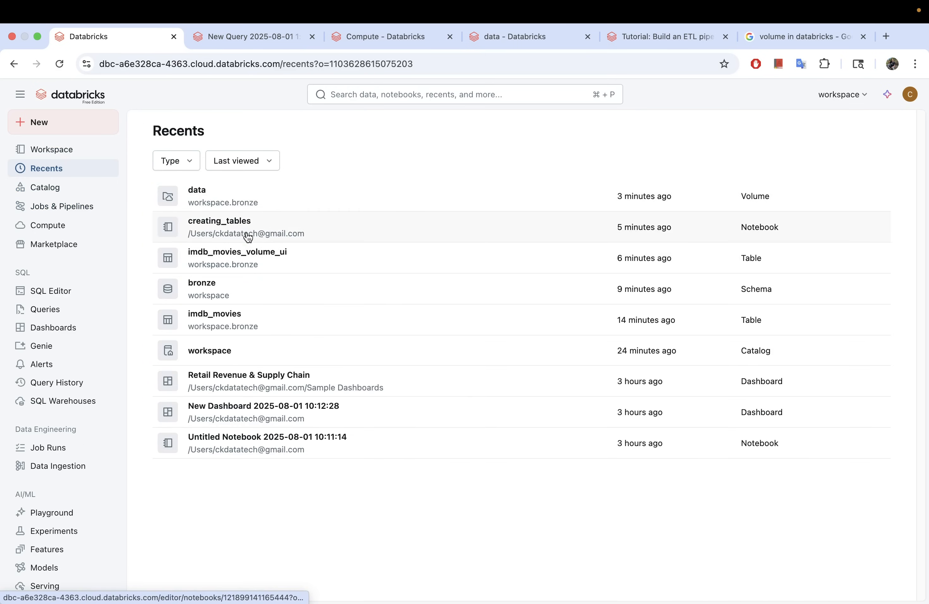
left_click(248, 237)
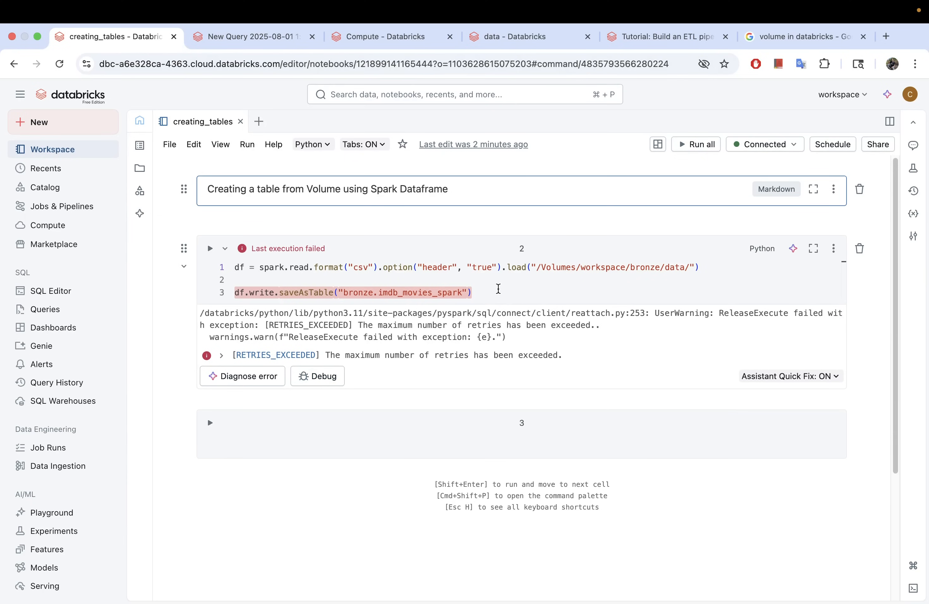
Rerun the Spark cell to retry saving the DataFrame as bronze.imdb_movies_spark, reviewing its code meanwhile
left_click(498, 289)
key("shift+Return")
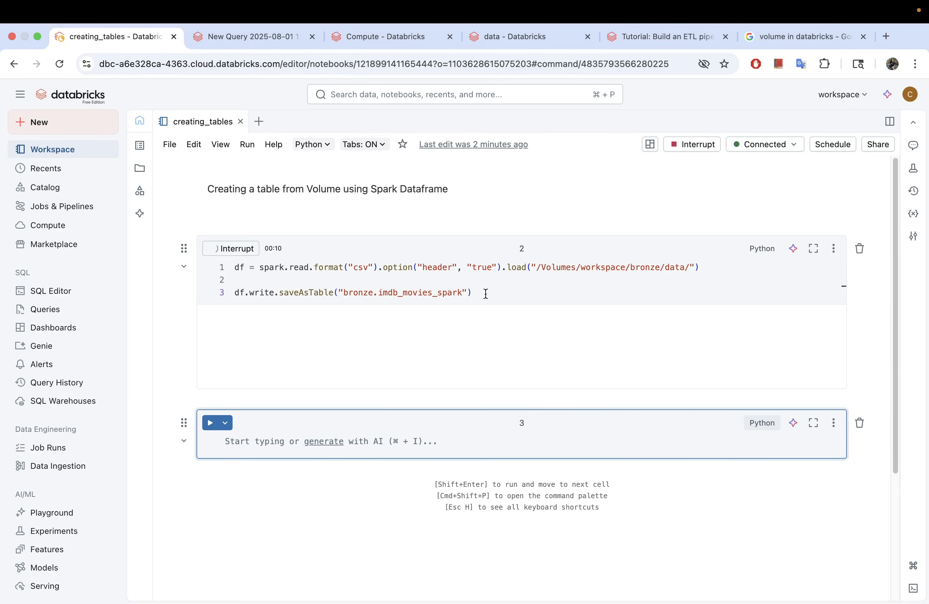
left_click_drag(485, 294, 227, 266)
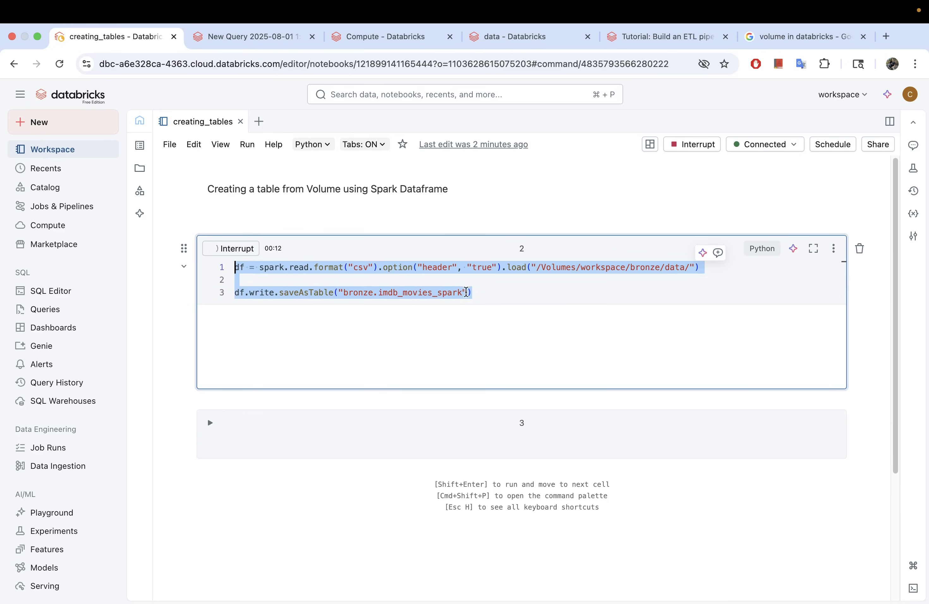
left_click(479, 294)
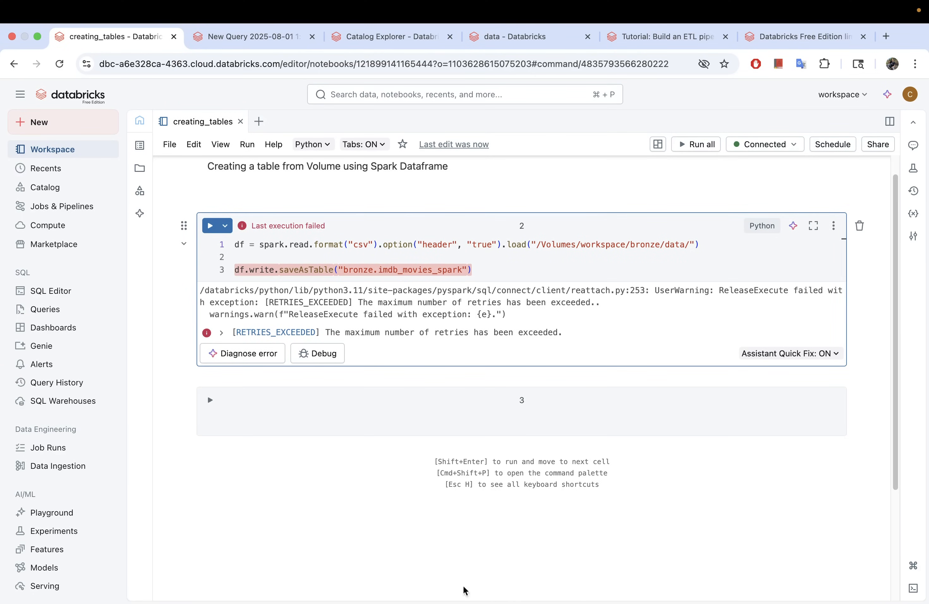
Check the notebook's serverless connection options and read the quota paragraph on the Databricks Free Edition limitations page
left_click(766, 145)
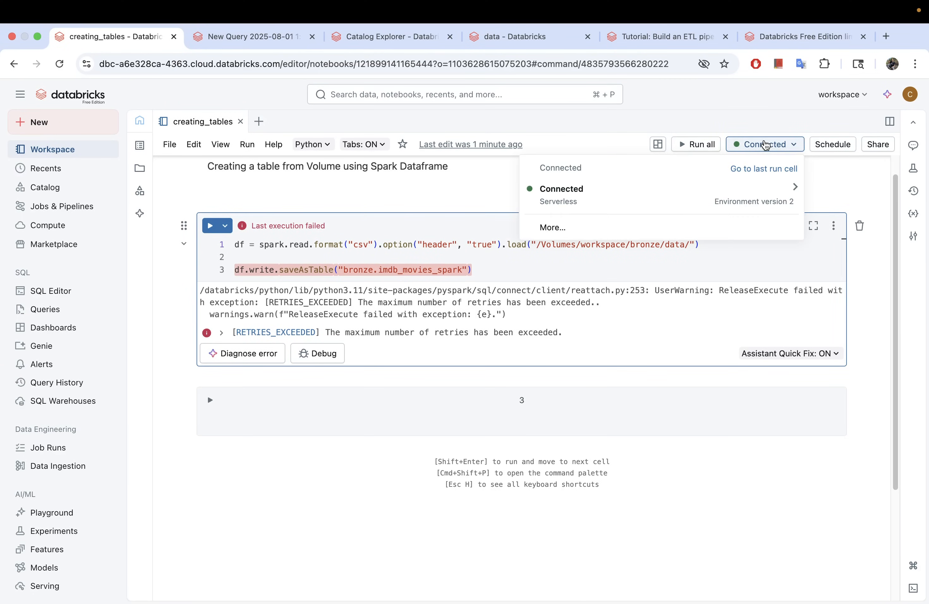
mouse_move(695, 199)
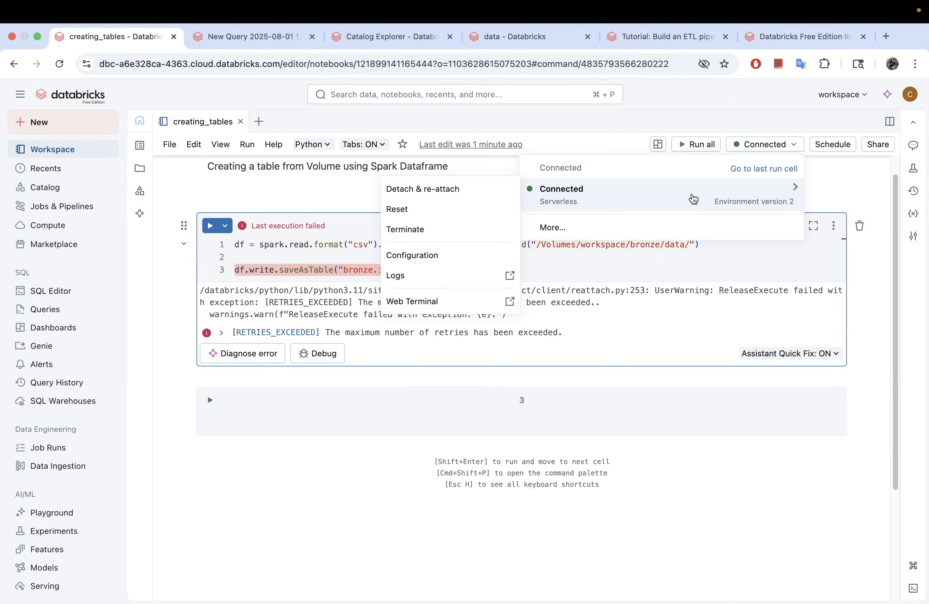
left_click(347, 201)
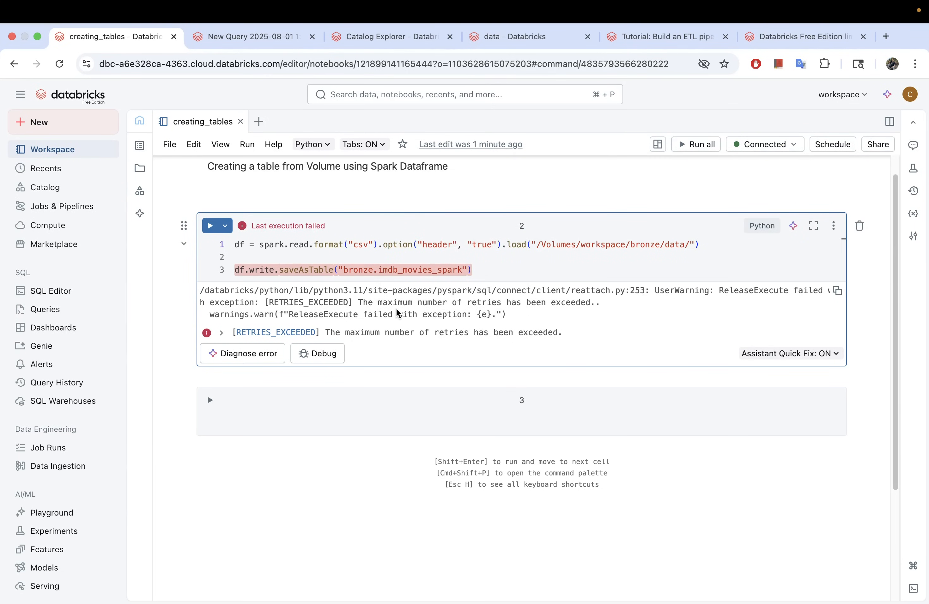
left_click(791, 37)
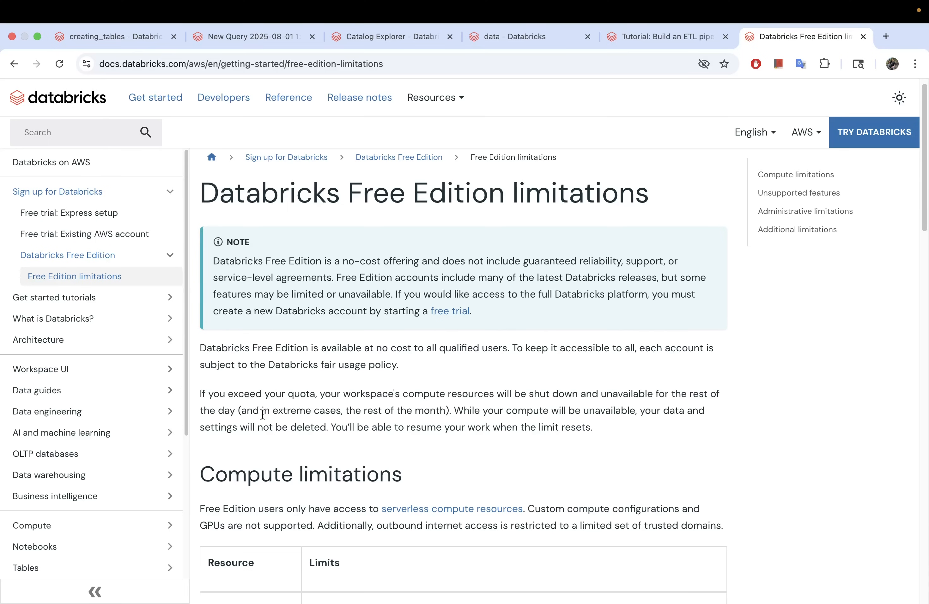
left_click_drag(209, 395, 539, 410)
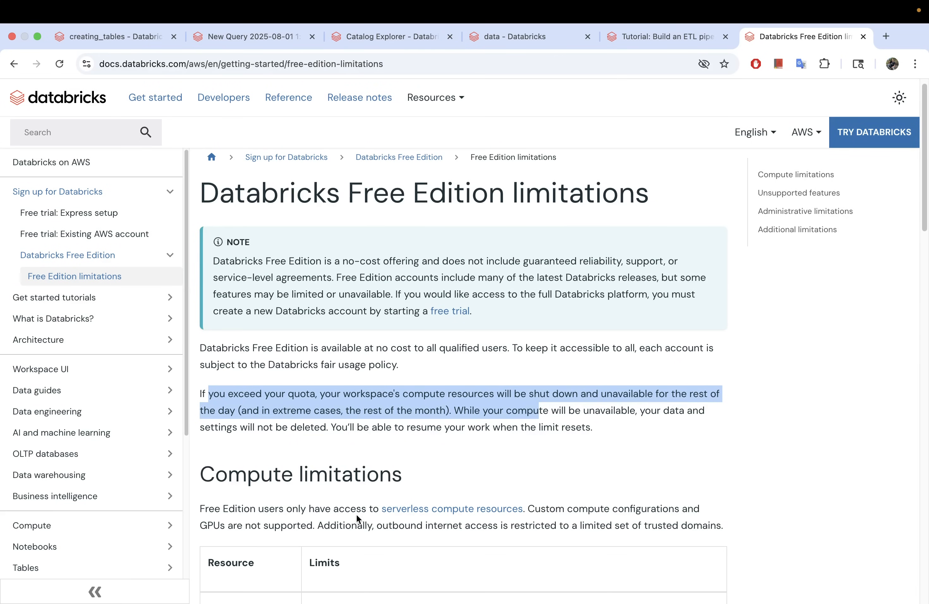
left_click(102, 36)
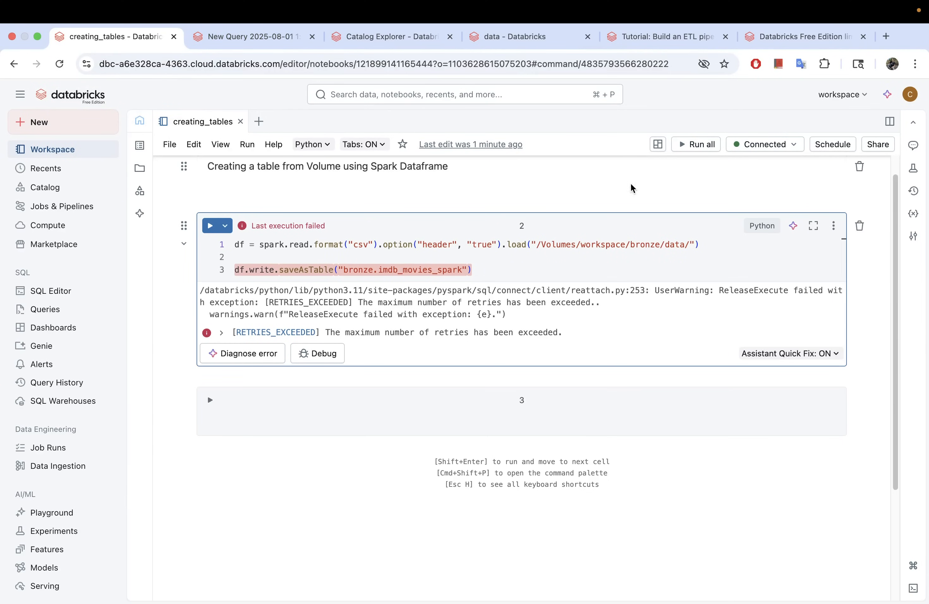
Review the serverless connection's options again, along with the failed cell's DataFrame read and saveAsTable statements
left_click(759, 146)
mouse_move(561, 202)
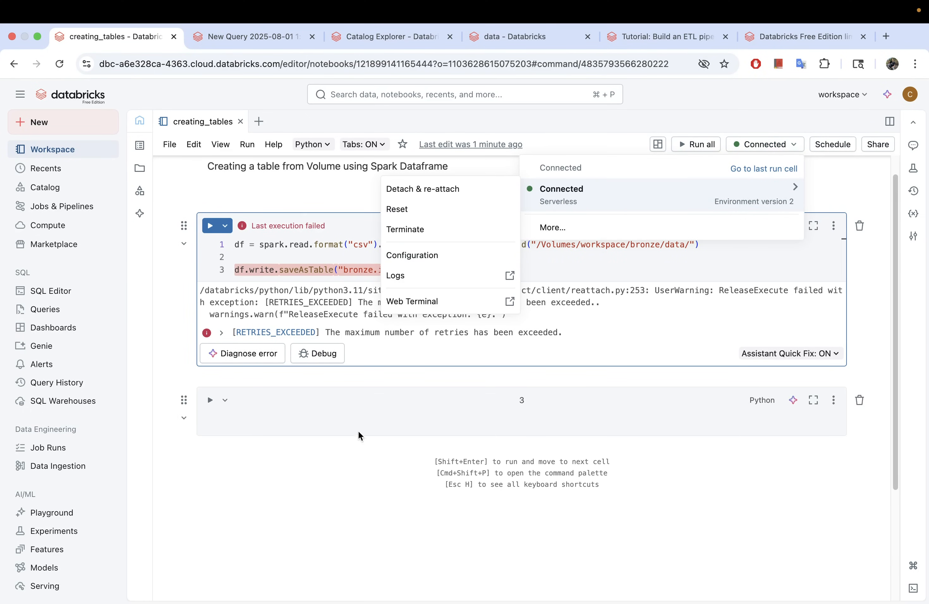
left_click(363, 485)
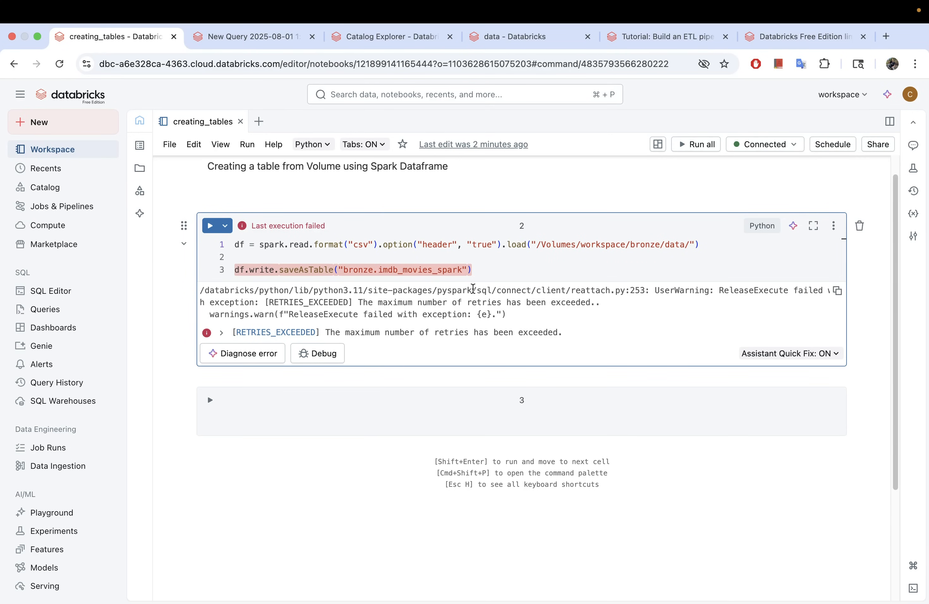
left_click(493, 268)
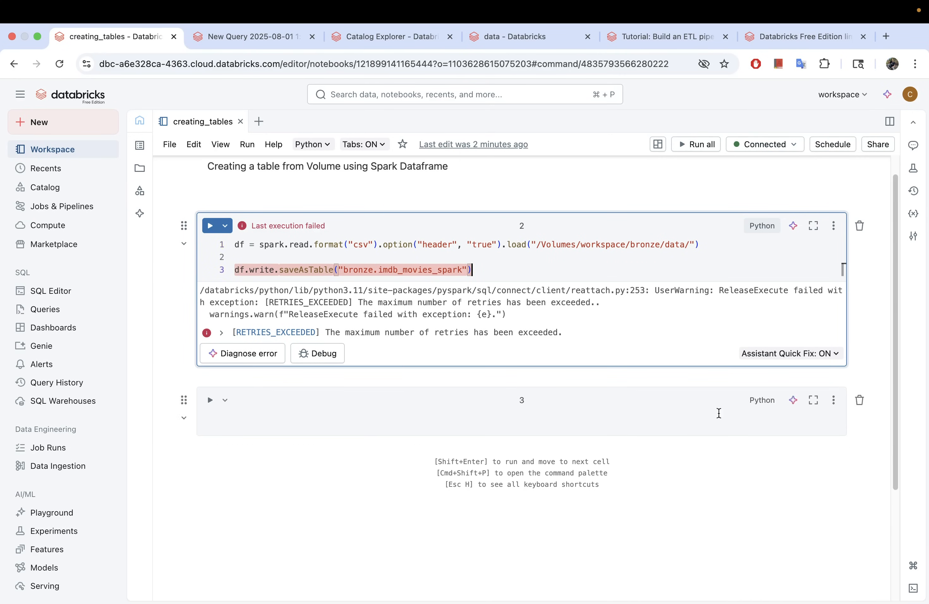
left_click_drag(496, 273, 234, 241)
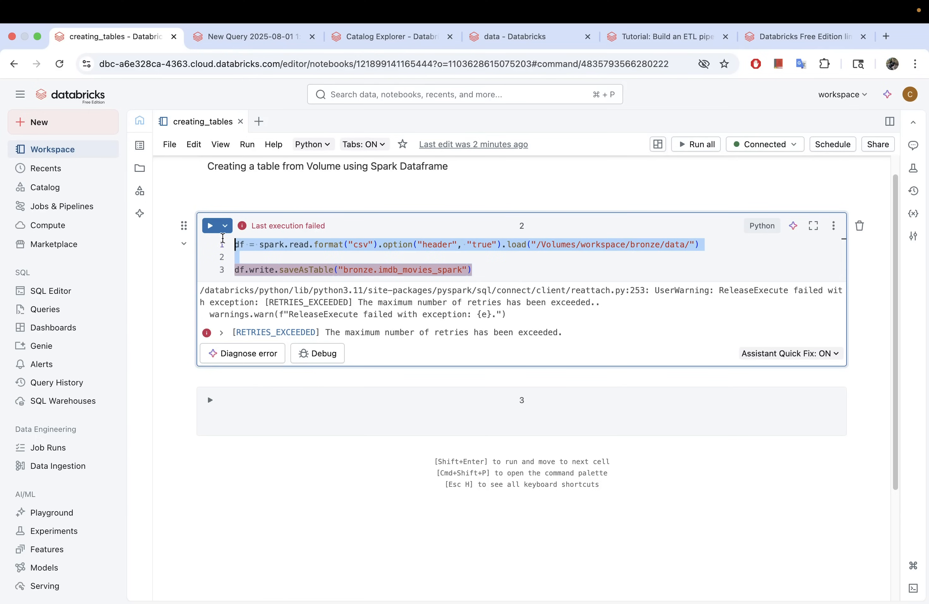
left_click(381, 226)
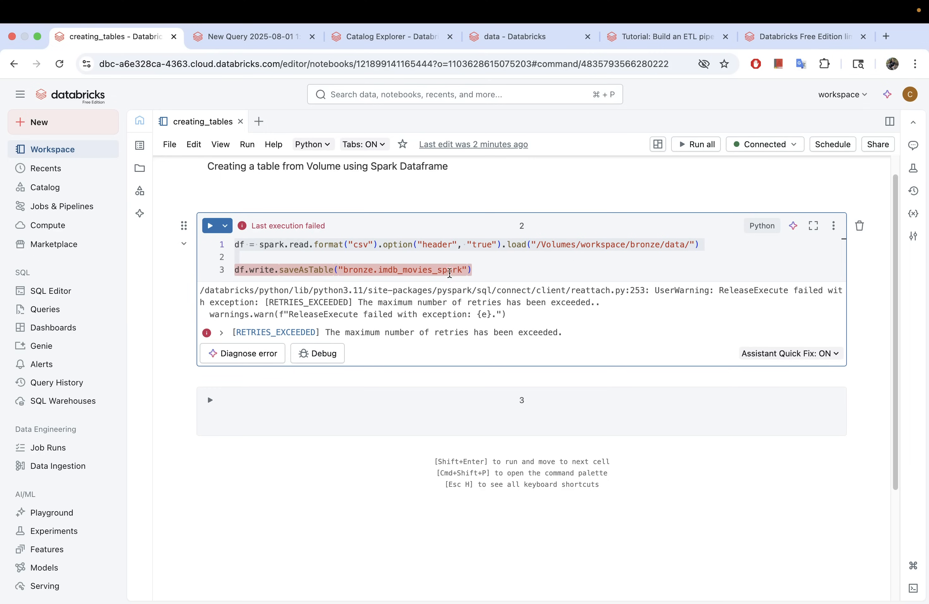
Review the failed Spark cell's saveAsTable statement and its target table name, bronze.imdb_movies_spark
left_click_drag(499, 269, 230, 271)
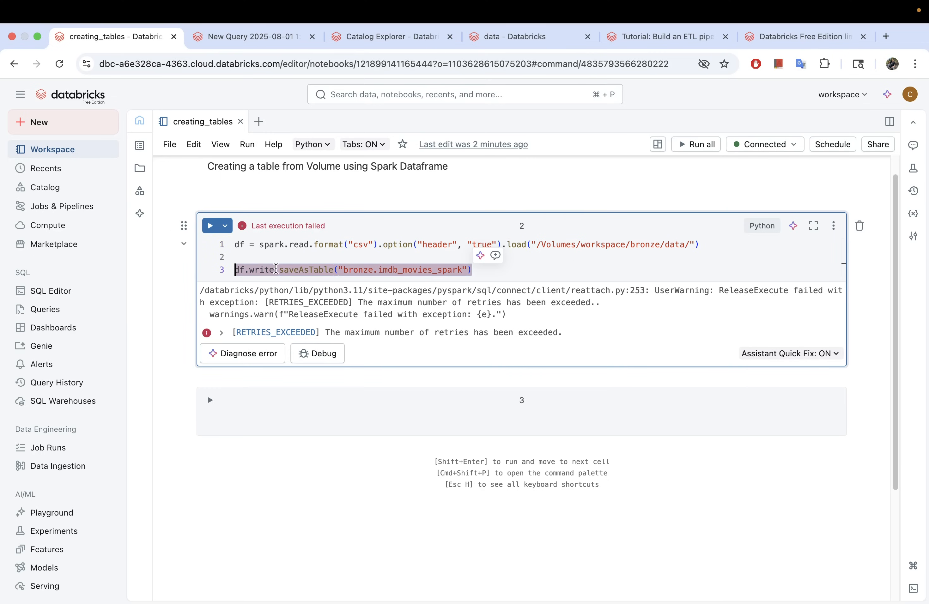
left_click(309, 271)
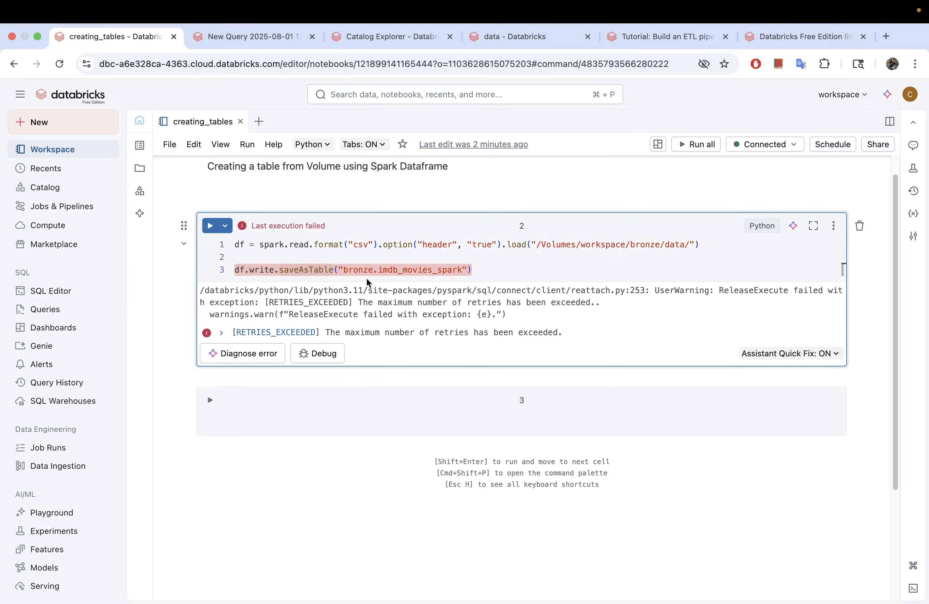
left_click_drag(344, 270, 463, 272)
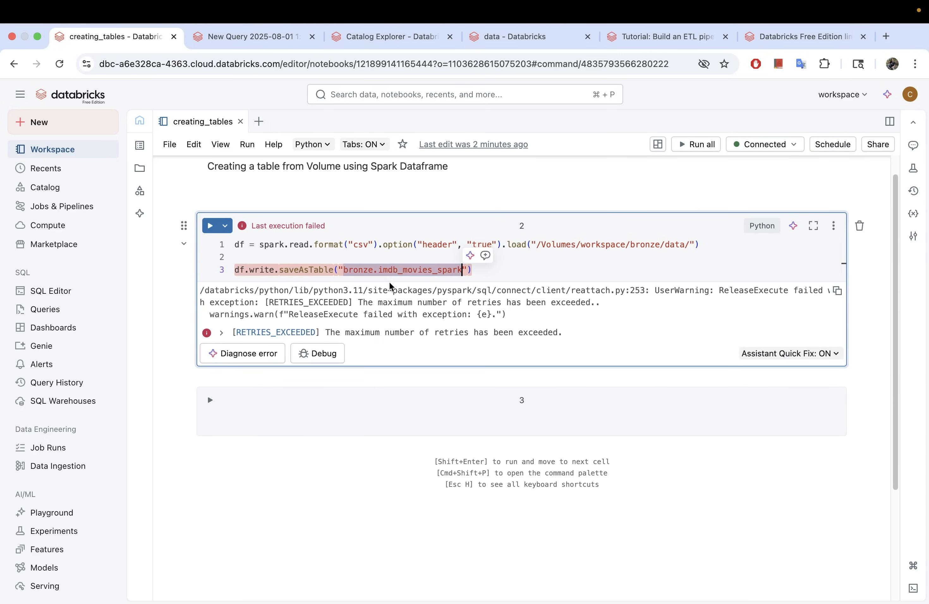
left_click(377, 271)
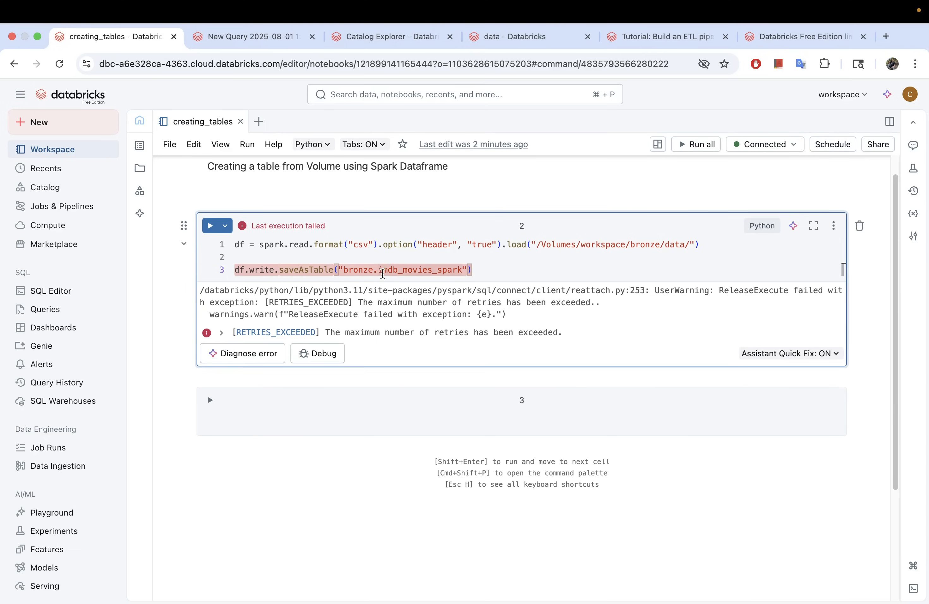
left_click_drag(443, 273, 463, 271)
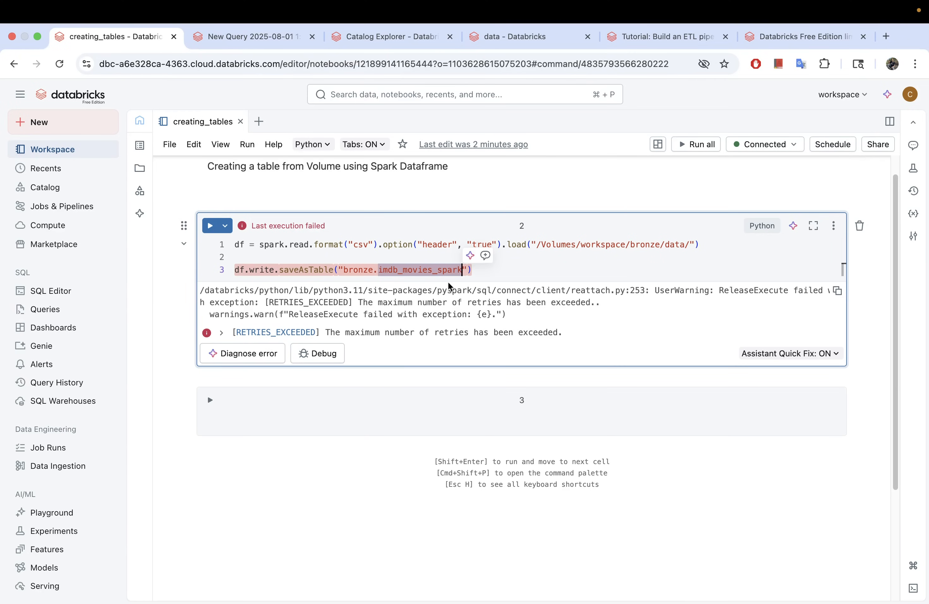
Copy the SQL CTAS snippet from Sublime Text into a new notebook cell below the failed Spark cell
key("ctrl+Left")
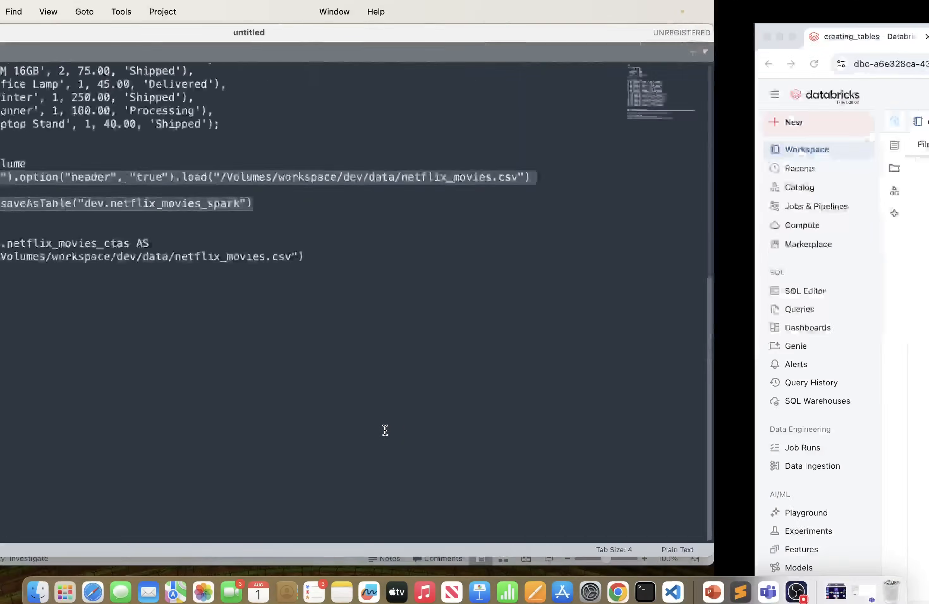
left_click_drag(521, 264, 38, 228)
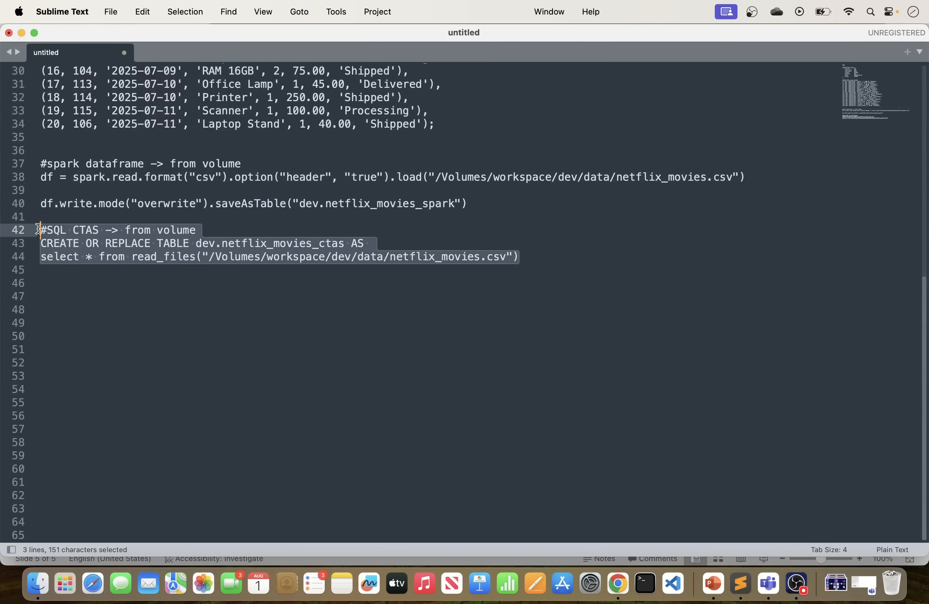
key("super+c")
key("ctrl+Right")
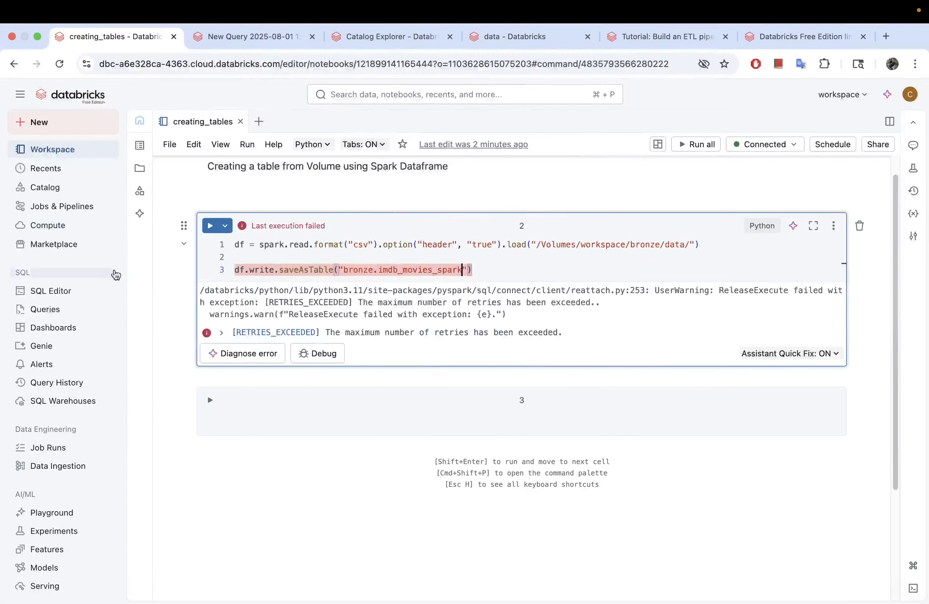
left_click(459, 377)
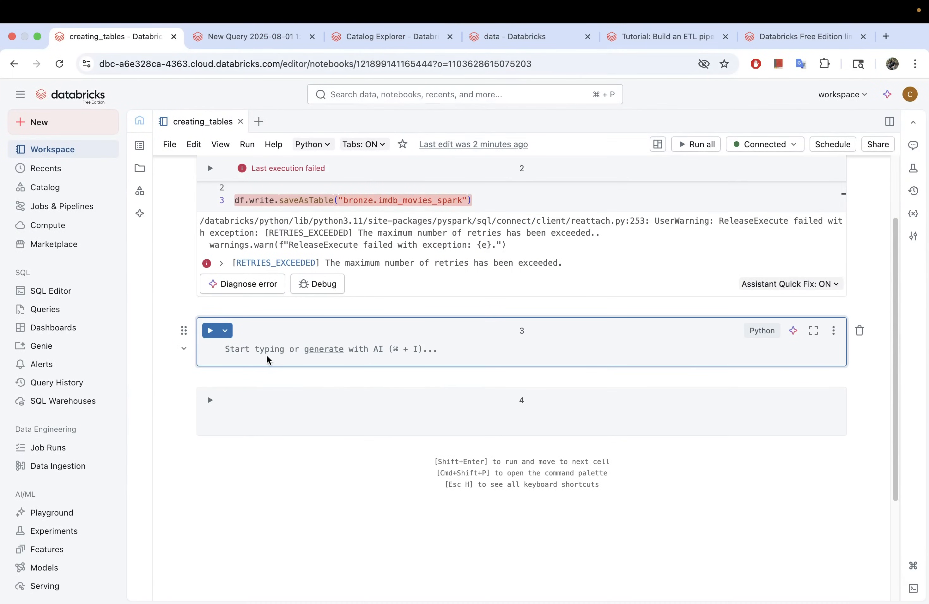
key("super+v")
Replace the new cell's comment line with %sql and comment out its CREATE OR REPLACE TABLE line
left_click_drag(221, 349, 340, 349)
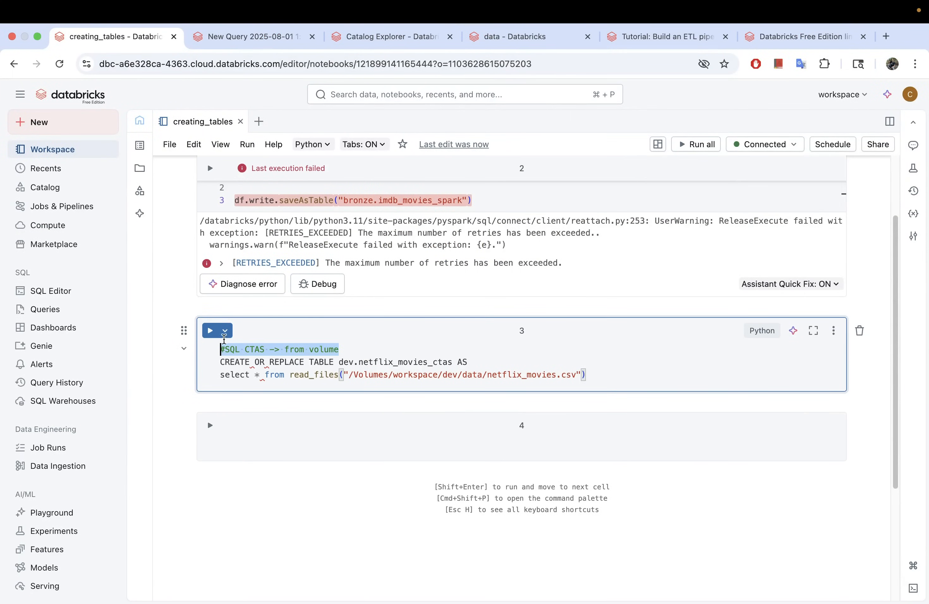
key("BackSpace")
type("%s")
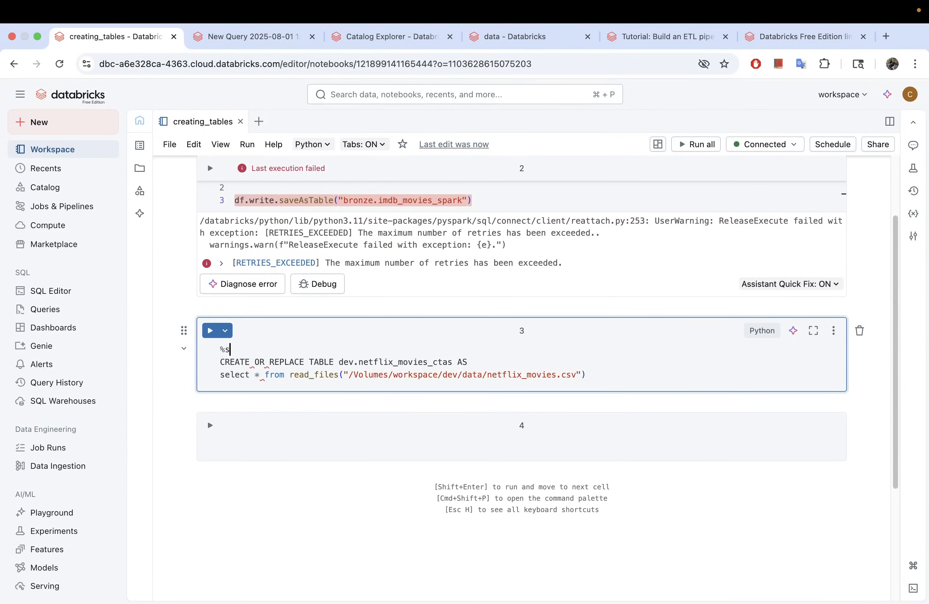
type("ql")
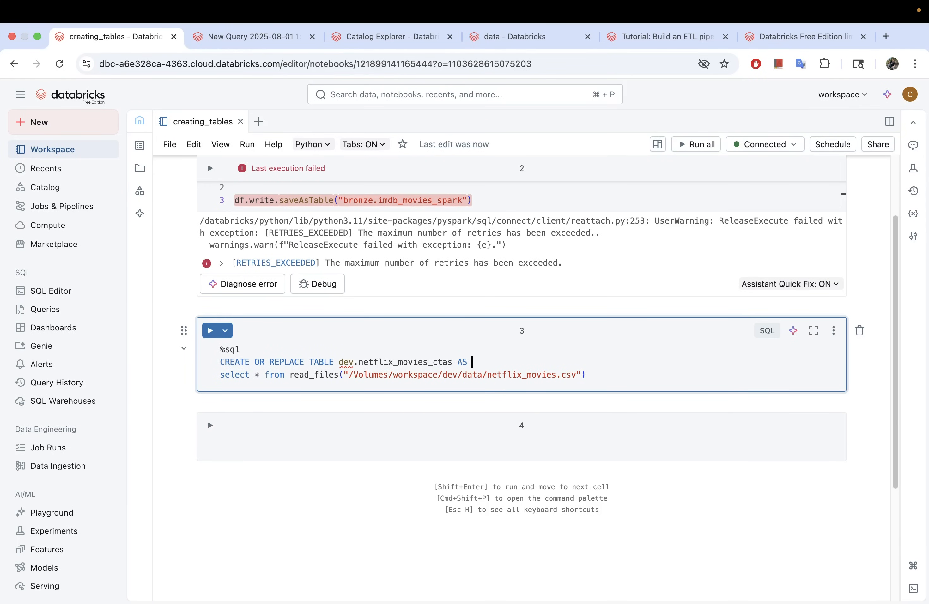
key("super+slash")
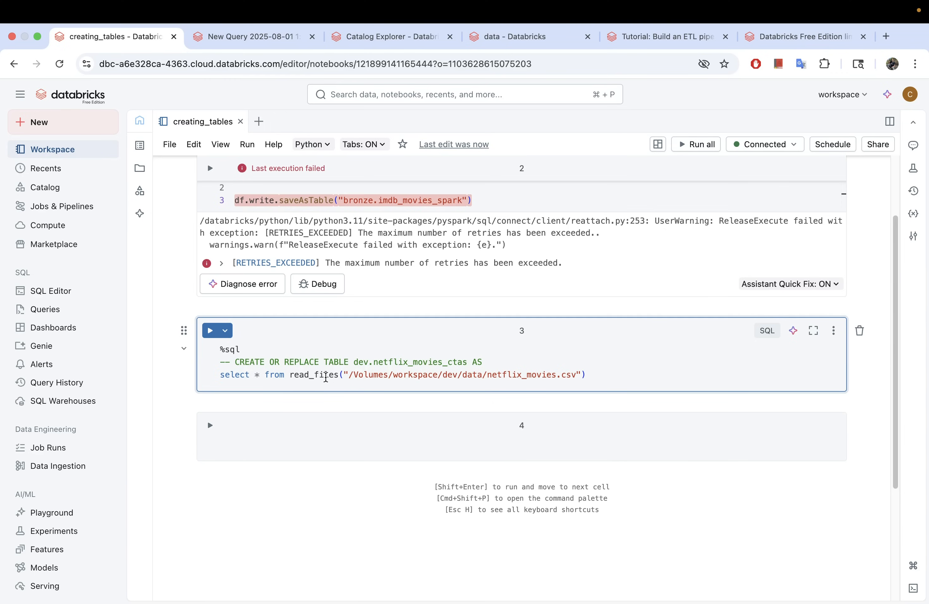
Review the read_files function and its volume path, and run the cell's select query on netflix_movies.csv
mouse_move(321, 374)
left_click_drag(338, 376, 290, 375)
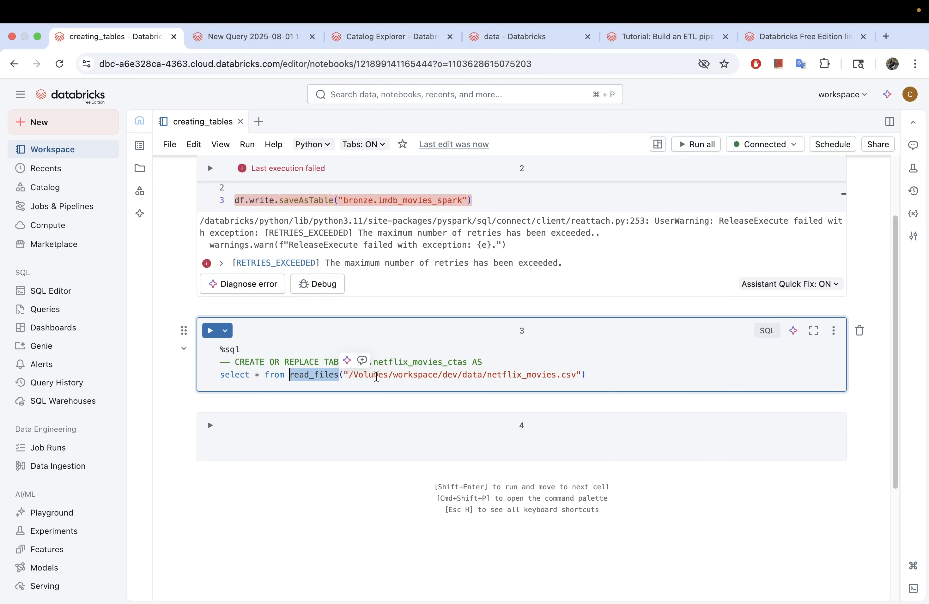
left_click_drag(502, 376, 406, 362)
left_click_drag(349, 375, 575, 377)
left_click(609, 375)
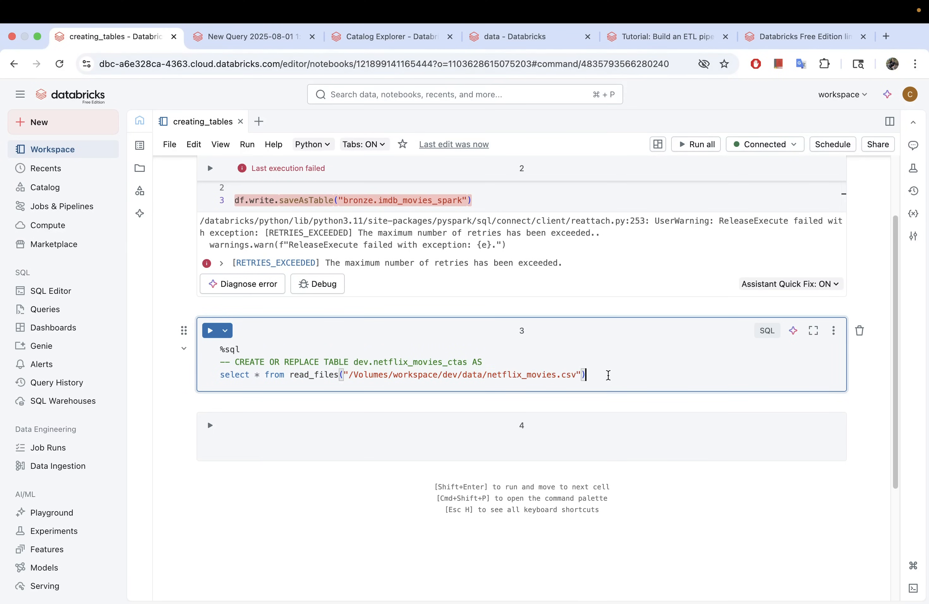
key("shift+Return")
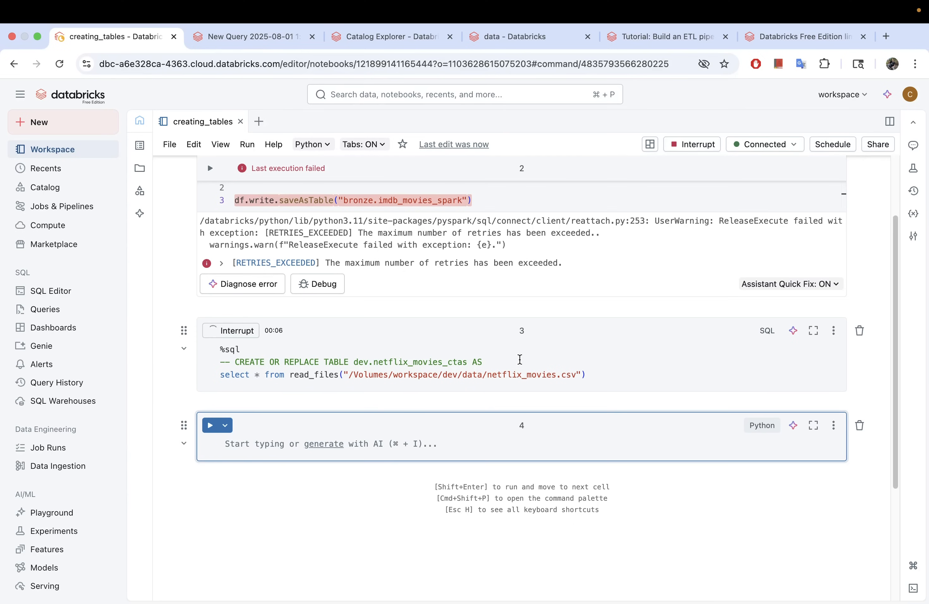
Uncomment the CREATE OR REPLACE TABLE dev.netflix_movies_ctas line in the SQL cell
left_click(502, 360)
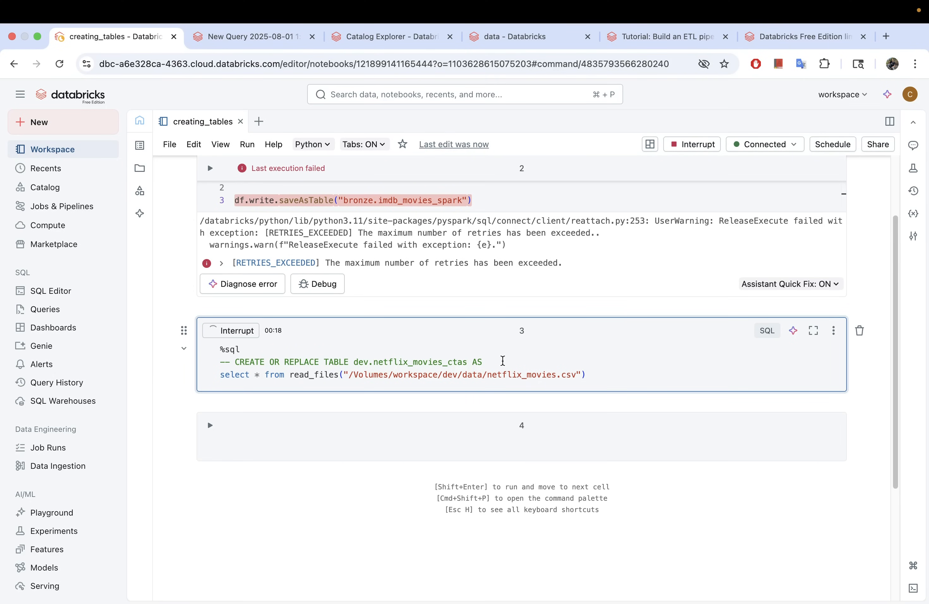
key("super+slash")
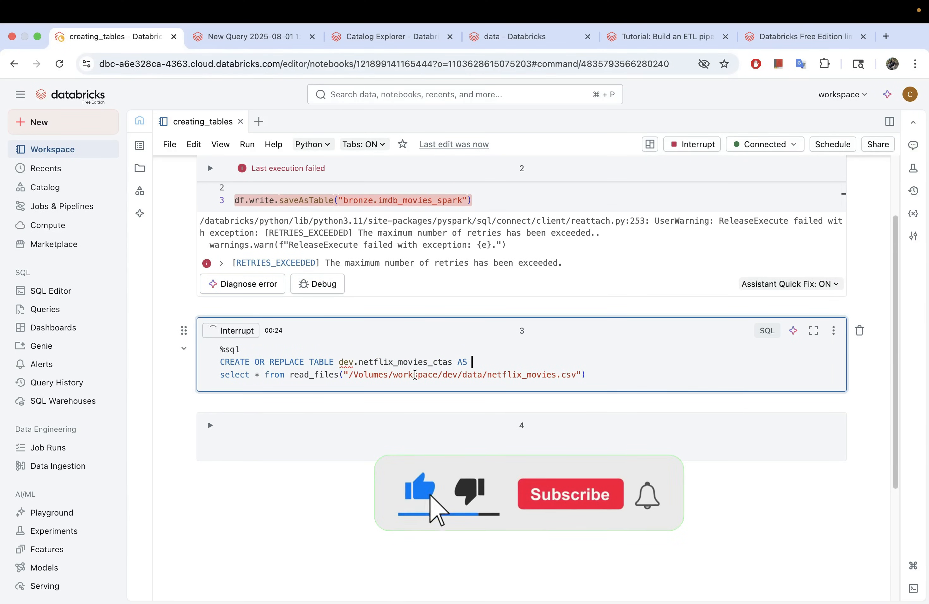
left_click_drag(339, 362, 461, 365)
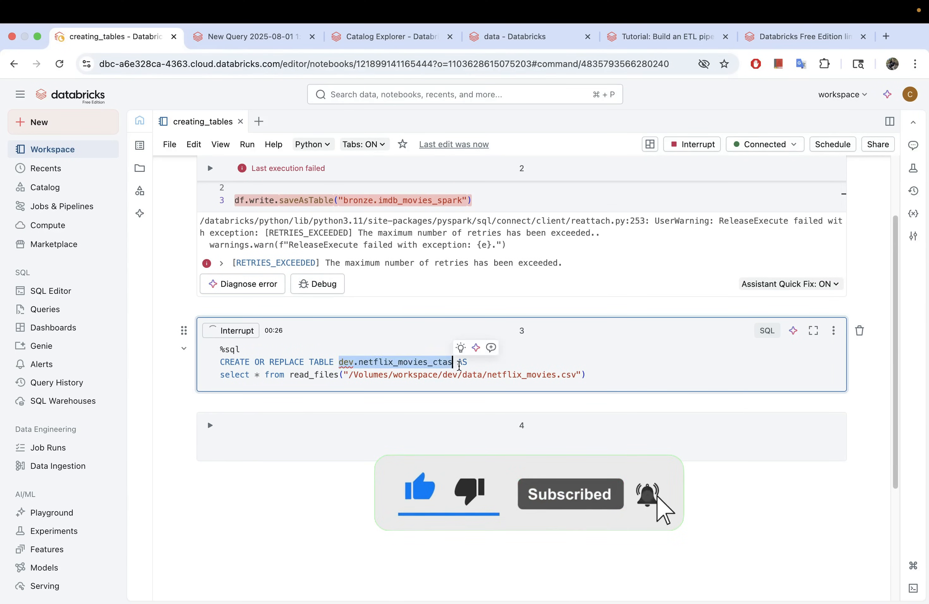
left_click(355, 369)
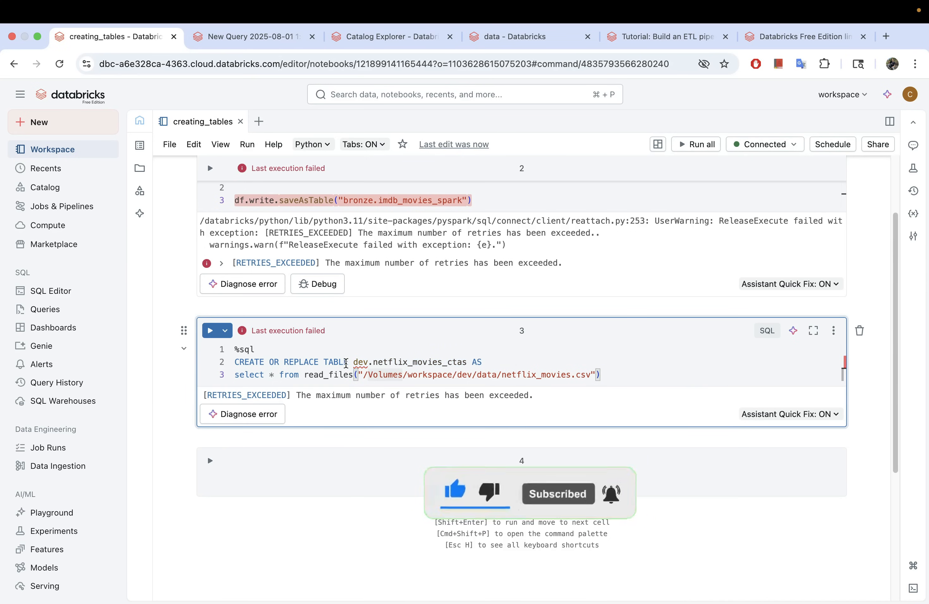
Review the complete CTAS statement, its error output and its target table name in the SQL cell
left_click_drag(600, 374, 235, 348)
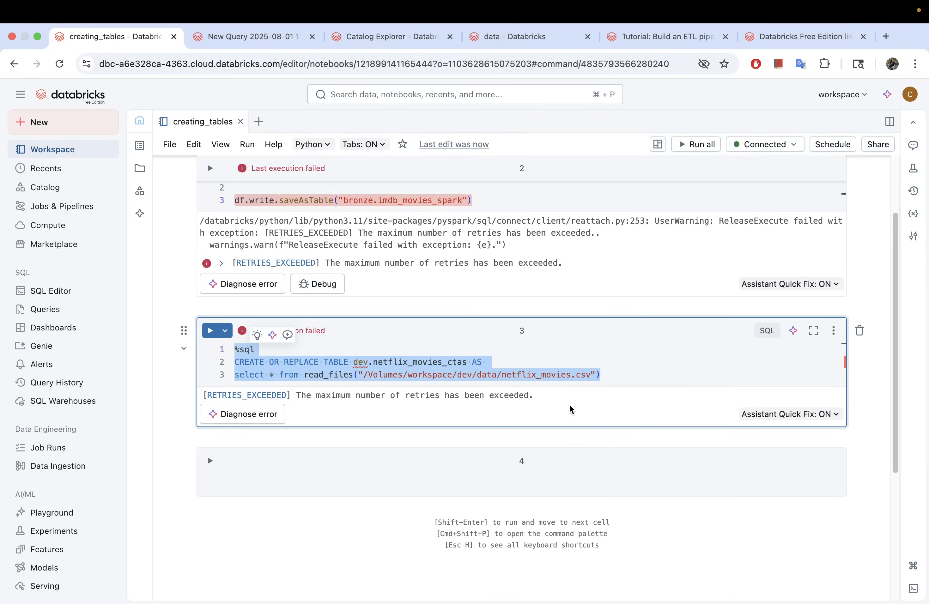
left_click(561, 404)
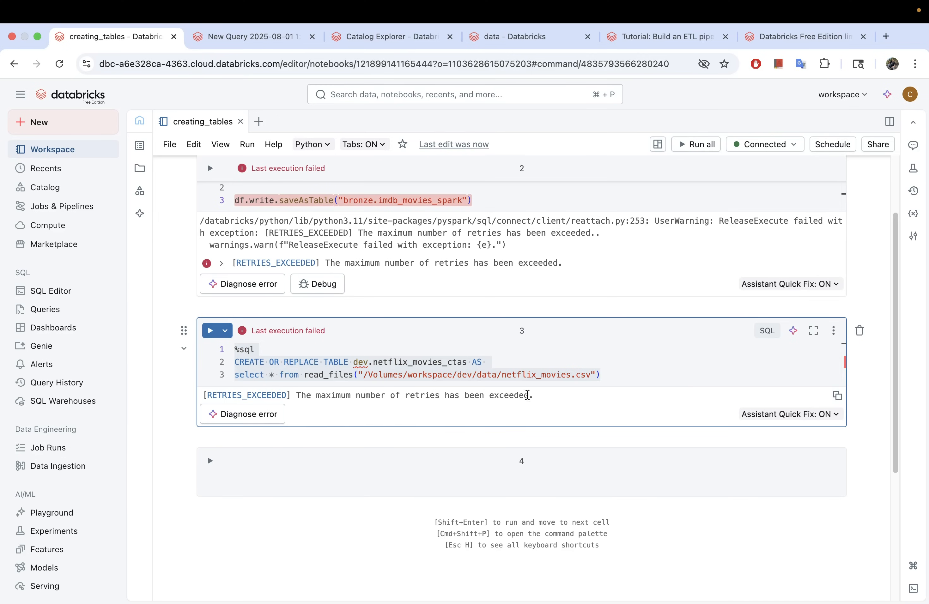
left_click_drag(534, 395, 297, 394)
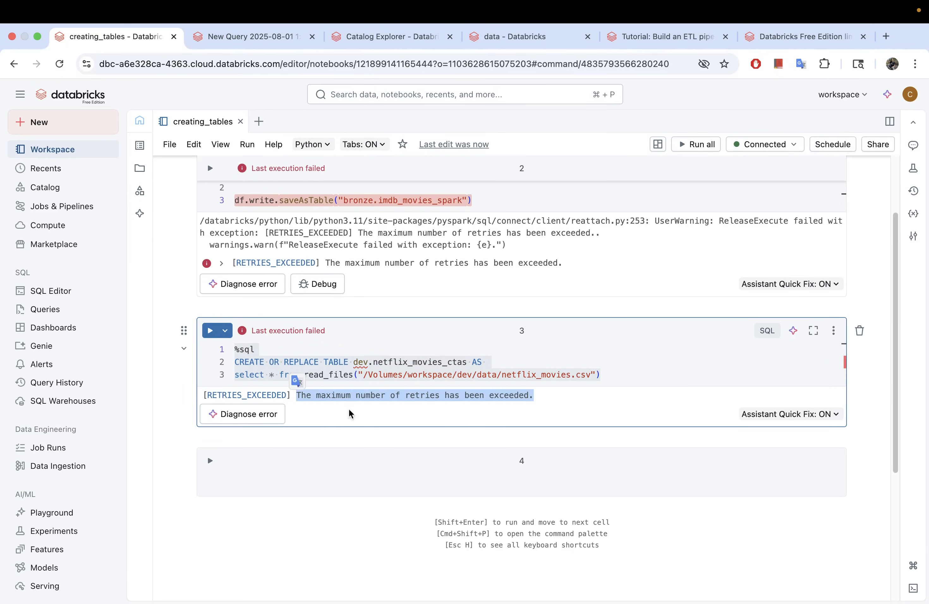
left_click(327, 419)
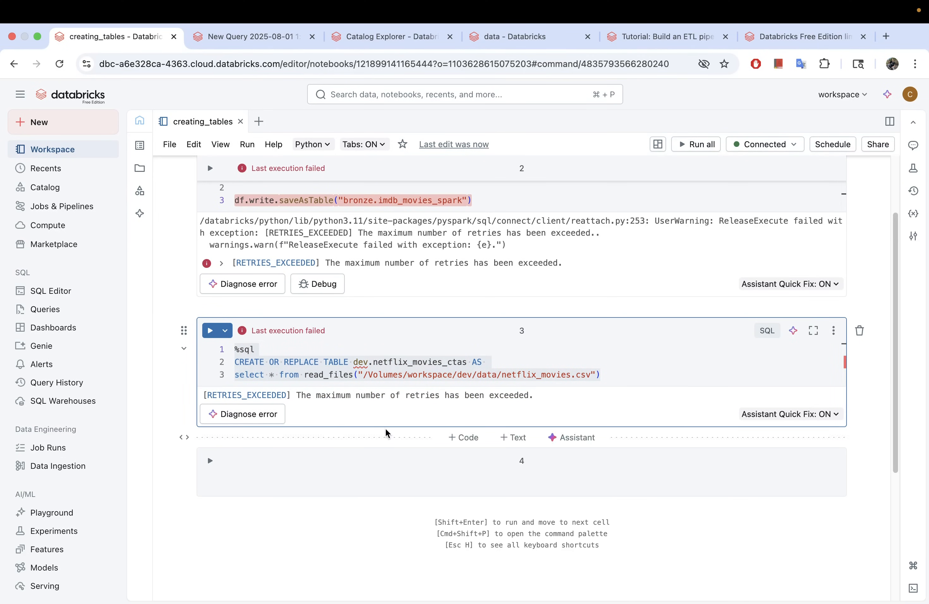
left_click(404, 367)
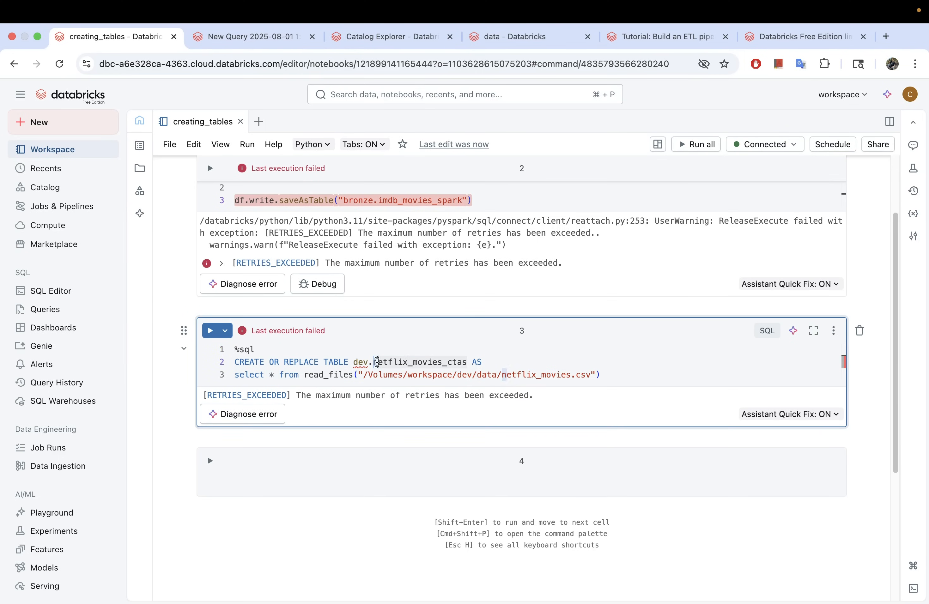
left_click_drag(373, 362, 471, 364)
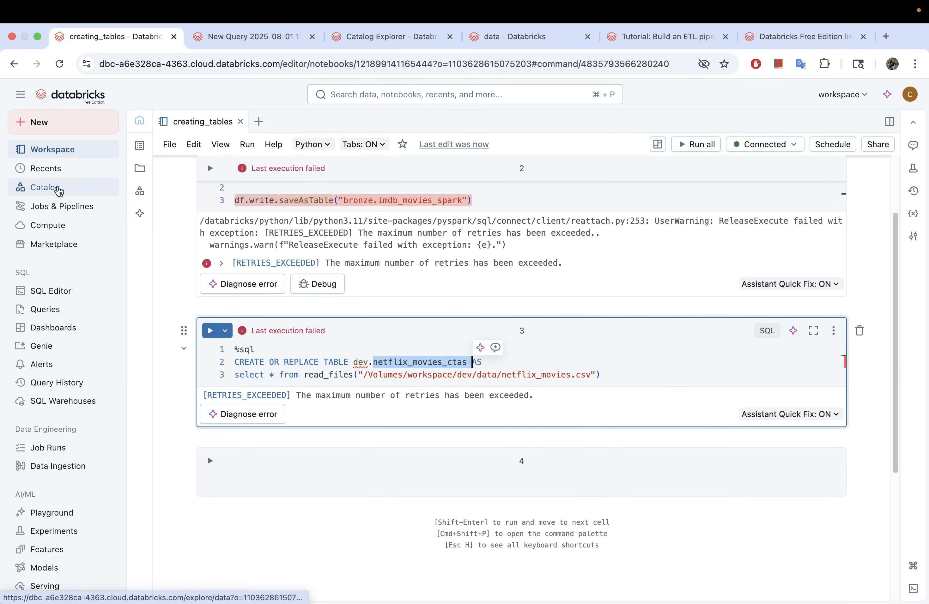
scroll(327, 275, "up", 3)
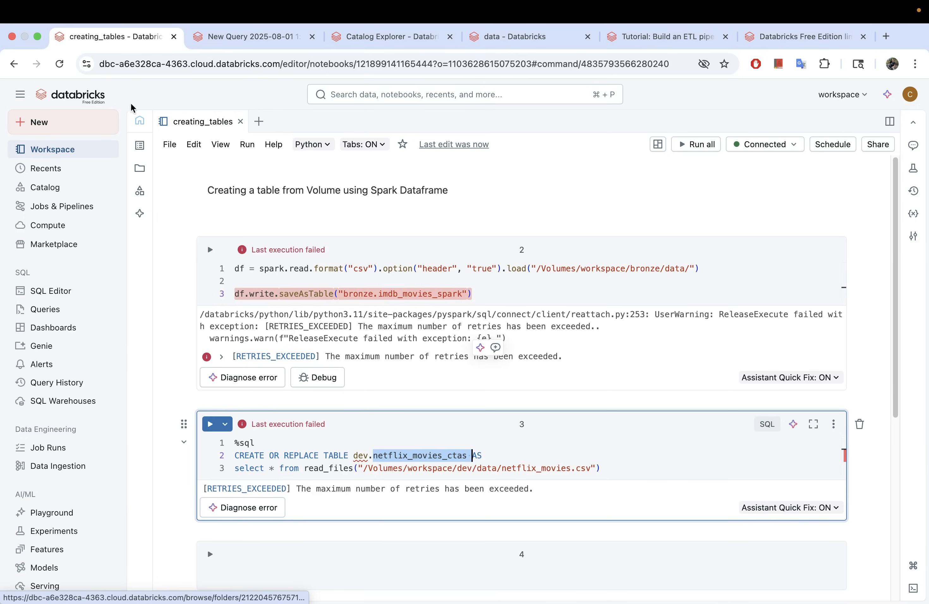
View the overviews of imdb_movies and imdb_movies_volume_ui in the workspace catalog's bronze schema, and return to the creating_tables notebook
left_click(58, 187)
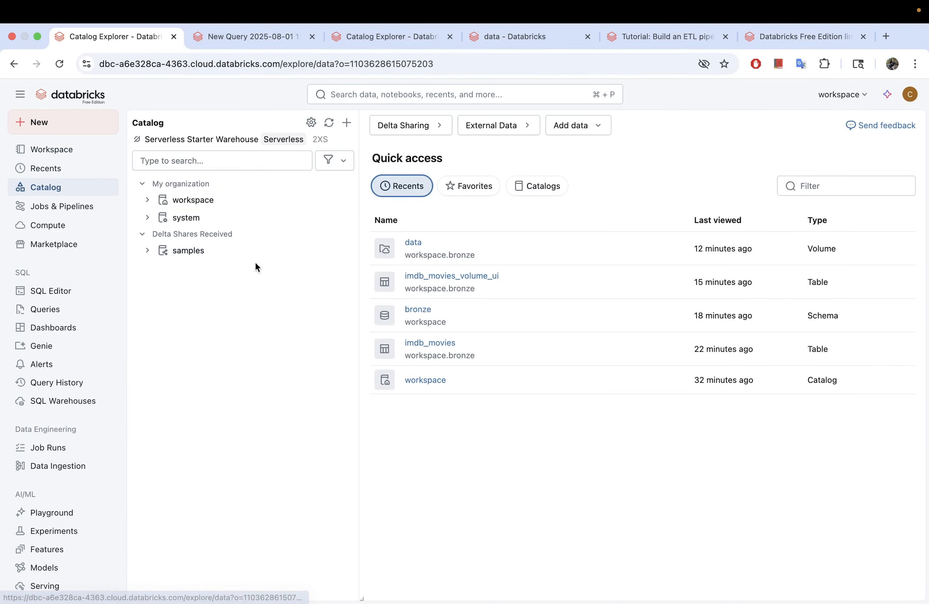
left_click(147, 199)
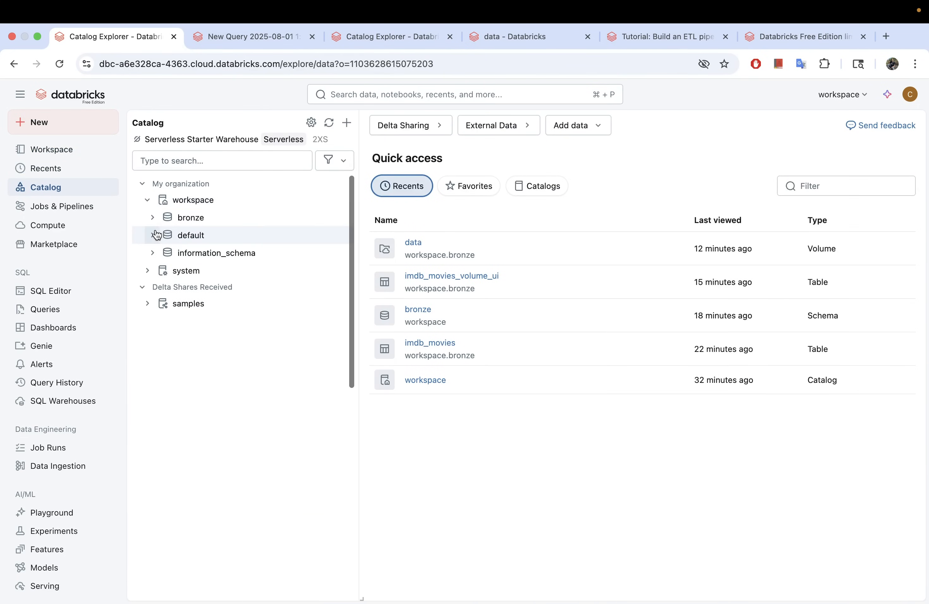
left_click(153, 217)
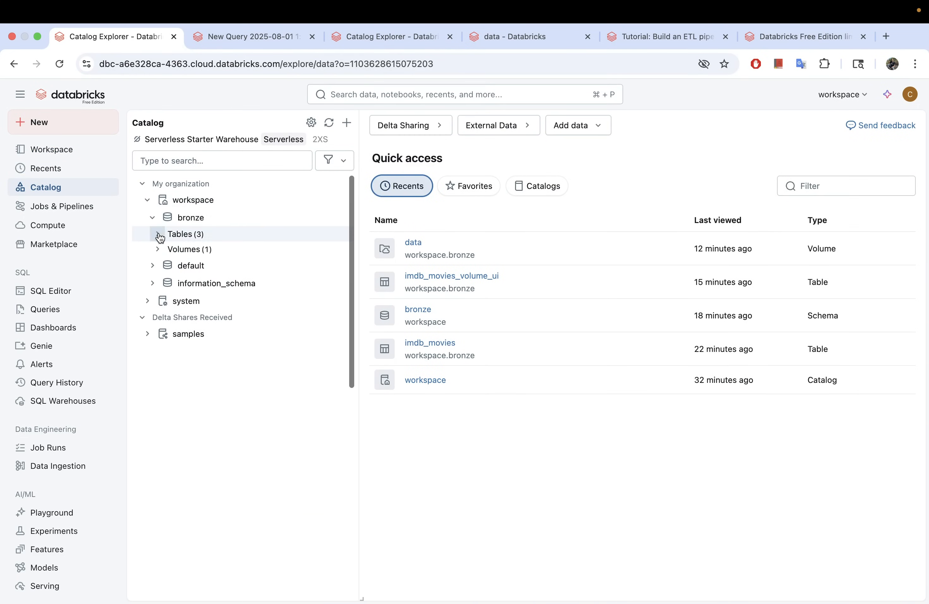
left_click(158, 236)
mouse_move(213, 288)
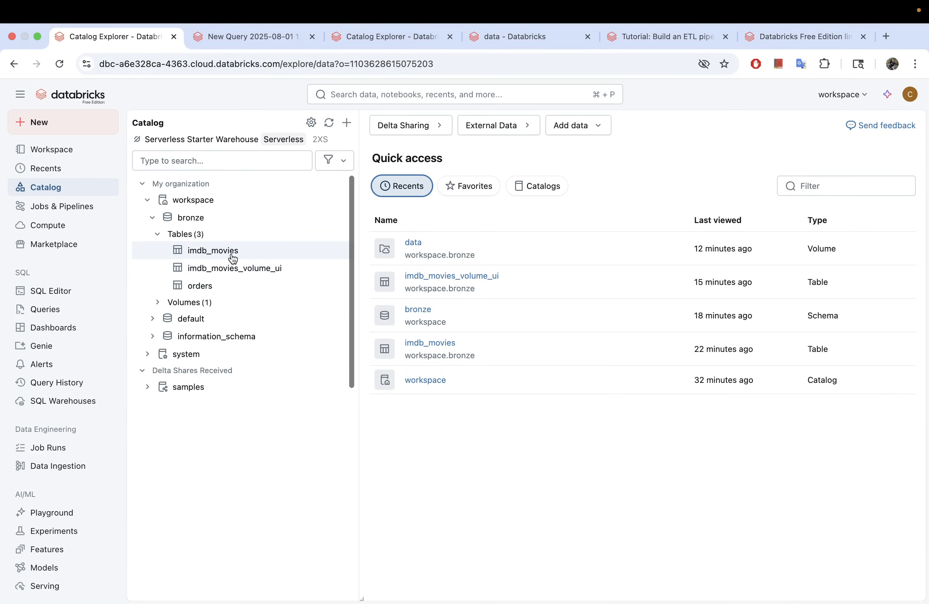
left_click(250, 257)
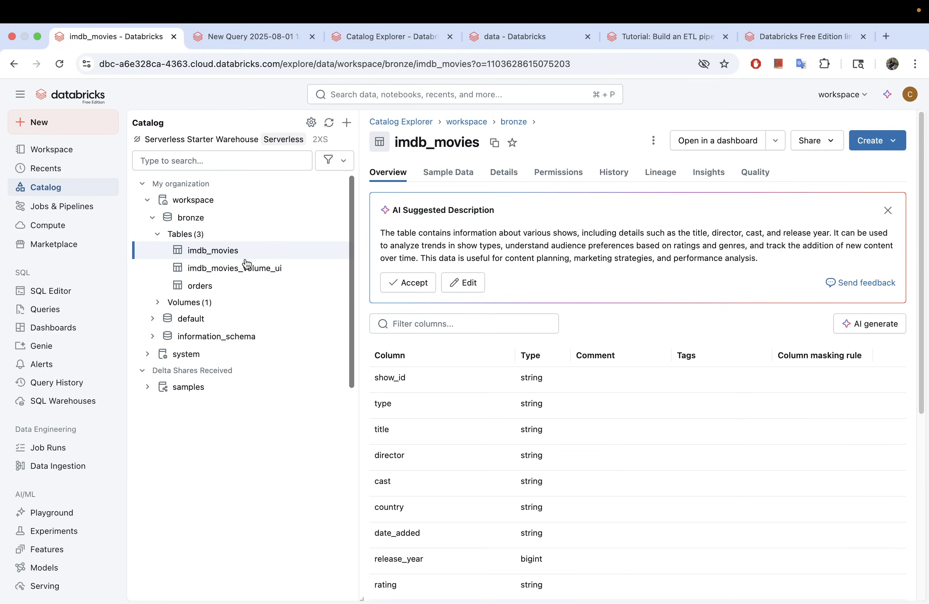
left_click(249, 269)
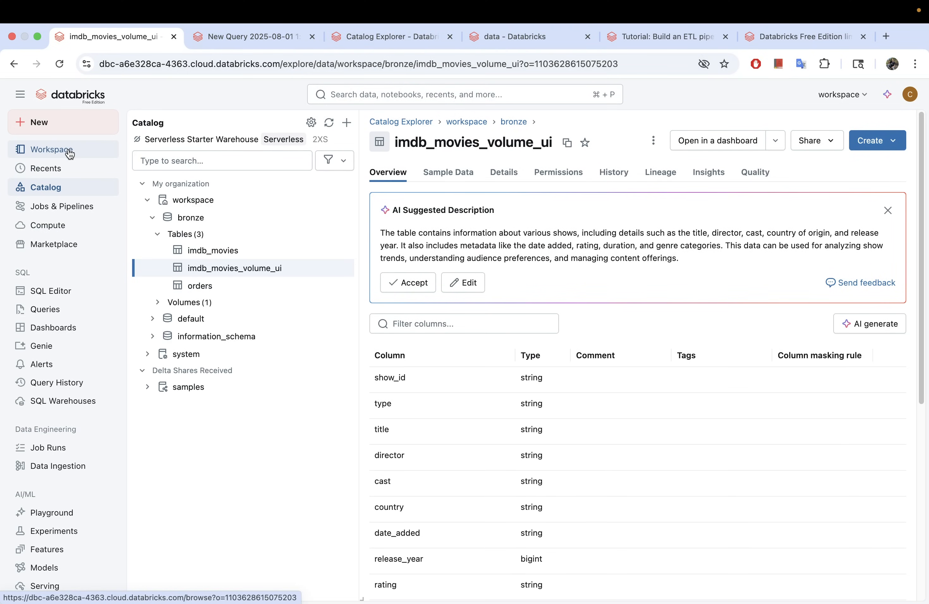
left_click(62, 169)
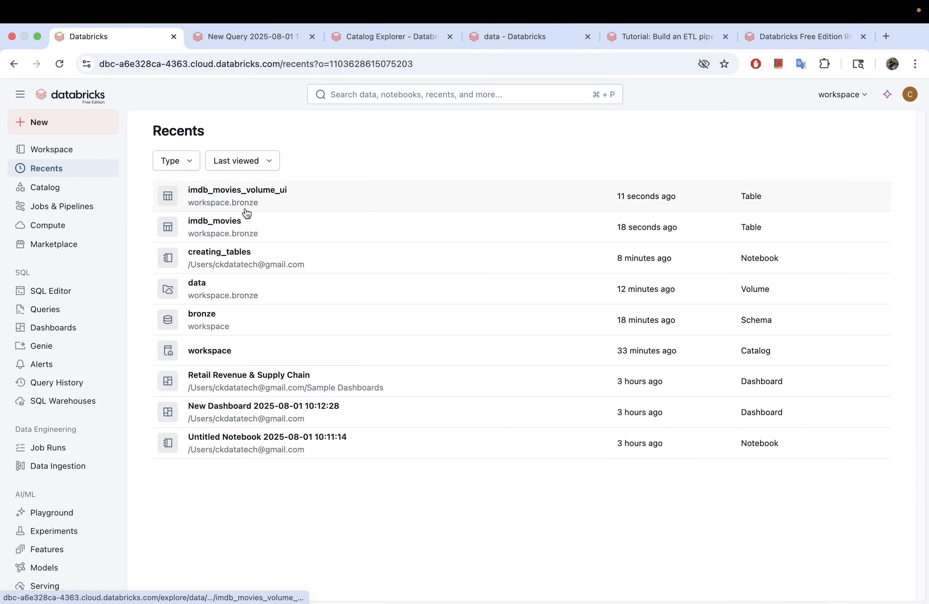
left_click(222, 262)
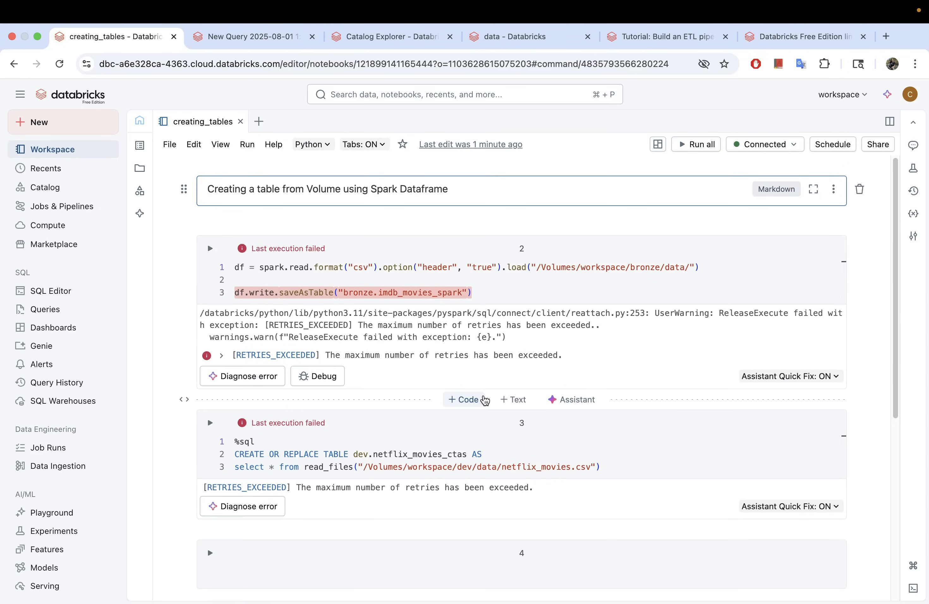
Open the Databricks Marketplace and filter the products to free tables
left_click(77, 243)
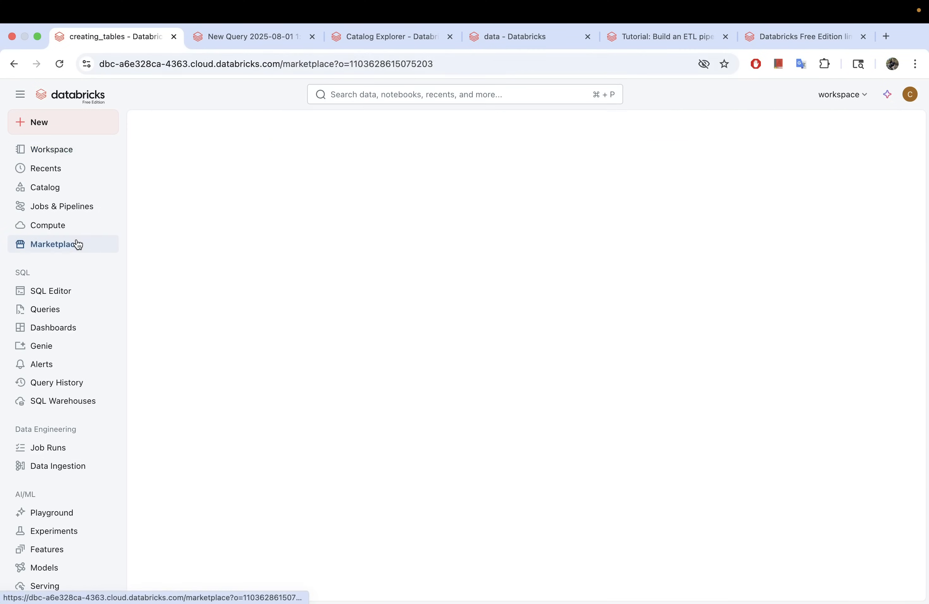
scroll(408, 341, "down", 7)
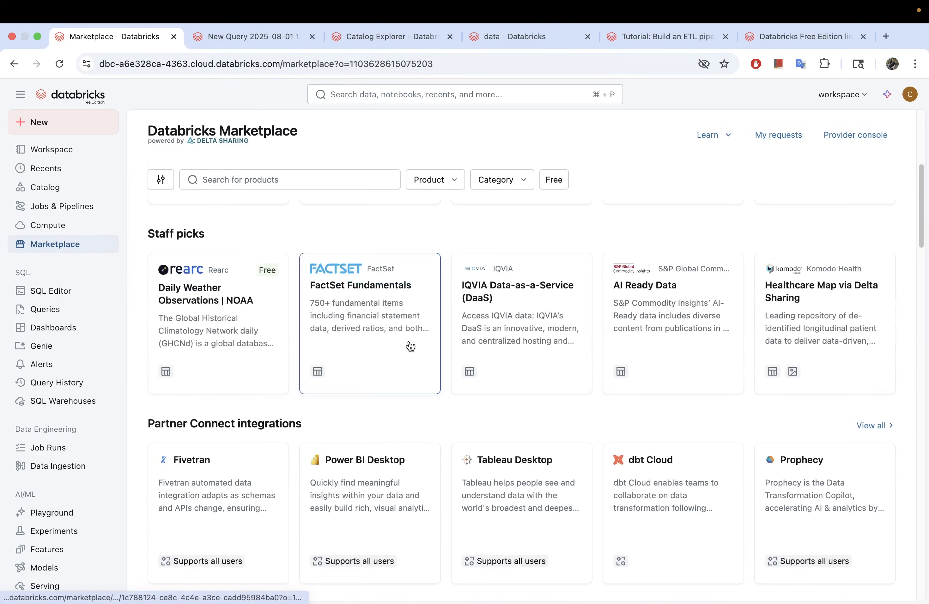
left_click(554, 180)
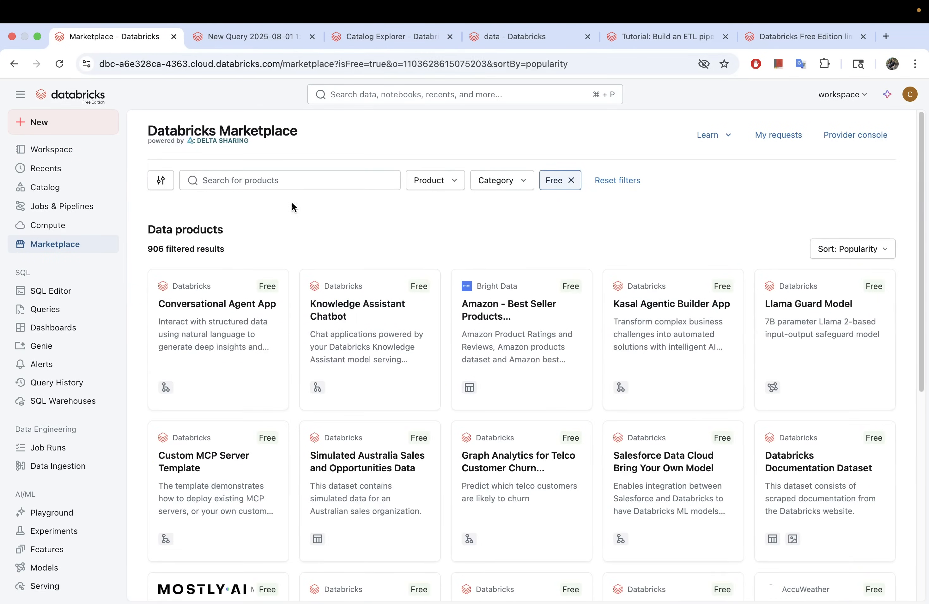
left_click(167, 184)
left_click(153, 244)
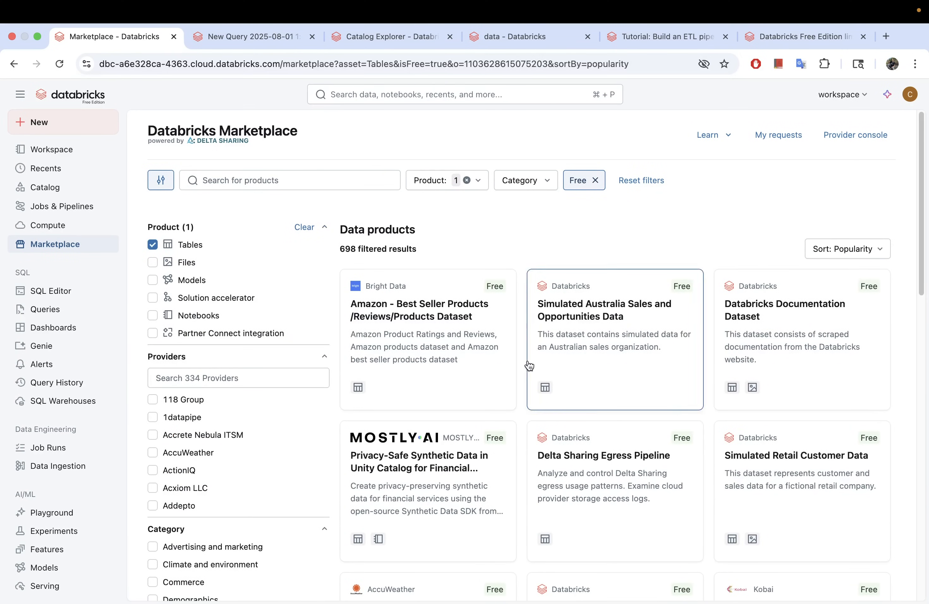
Get instant access to the free Adverse Drug And Product Reaction listing from John Snow Labs, accepting the terms
scroll(535, 360, "down", 10)
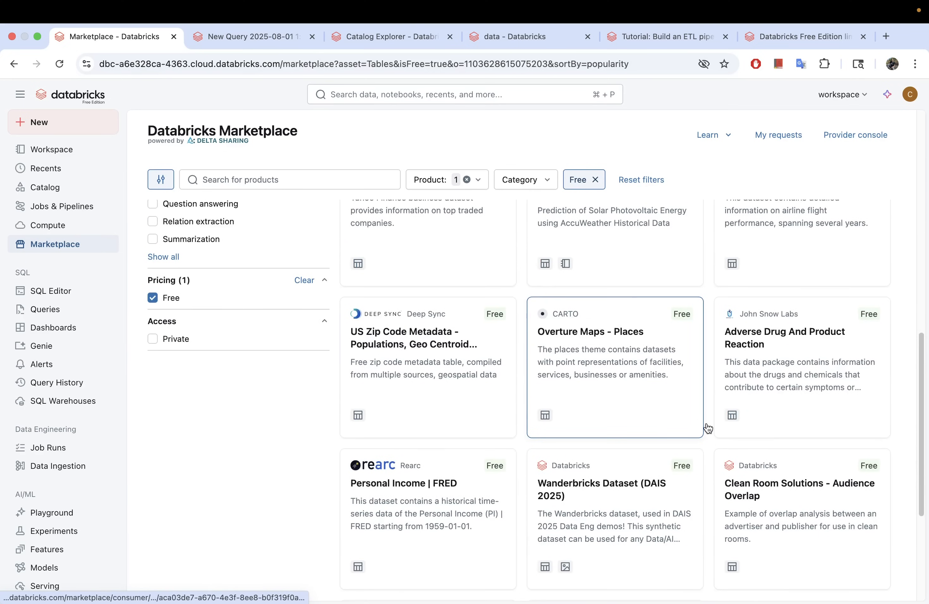
scroll(725, 433, "down", 1)
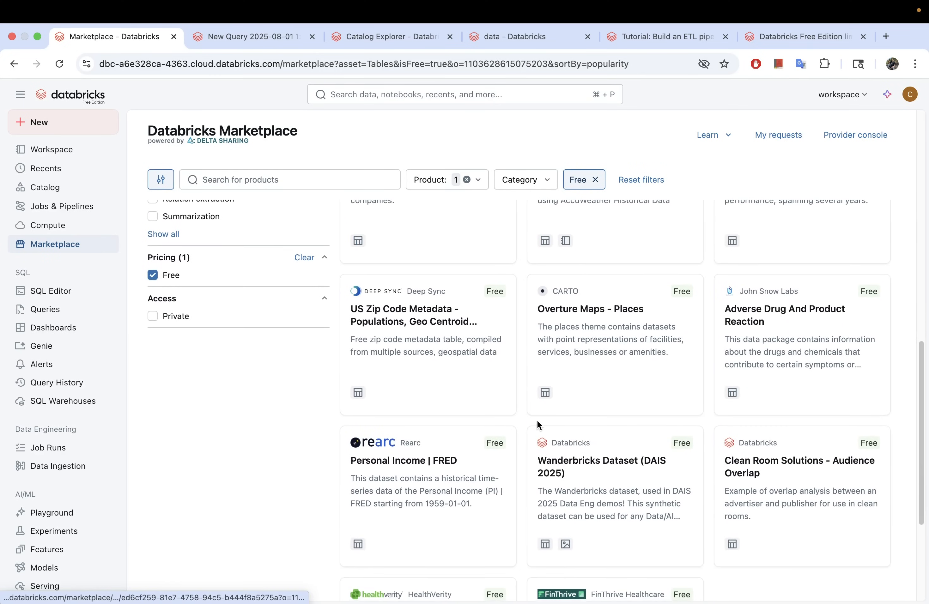
left_click(765, 362)
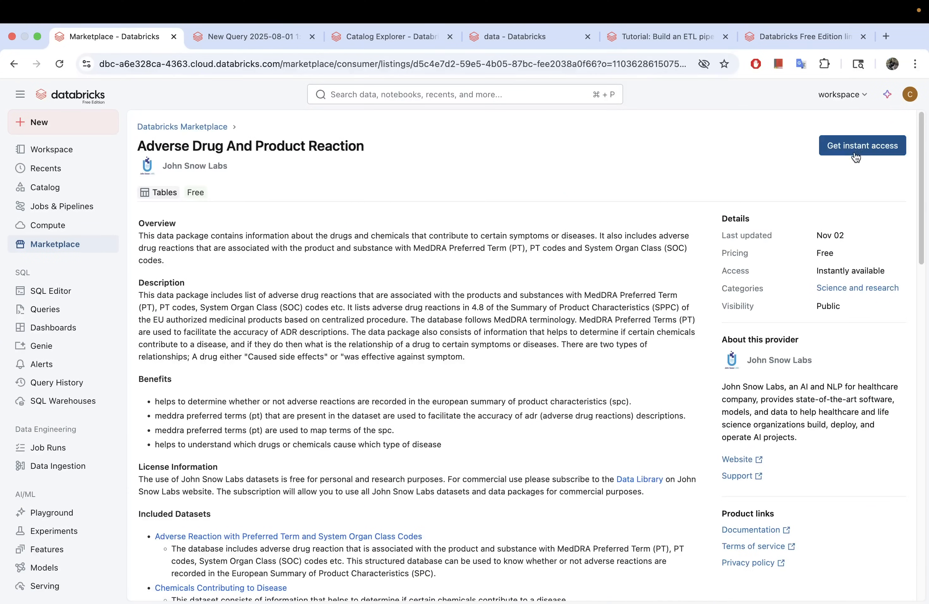
left_click(857, 149)
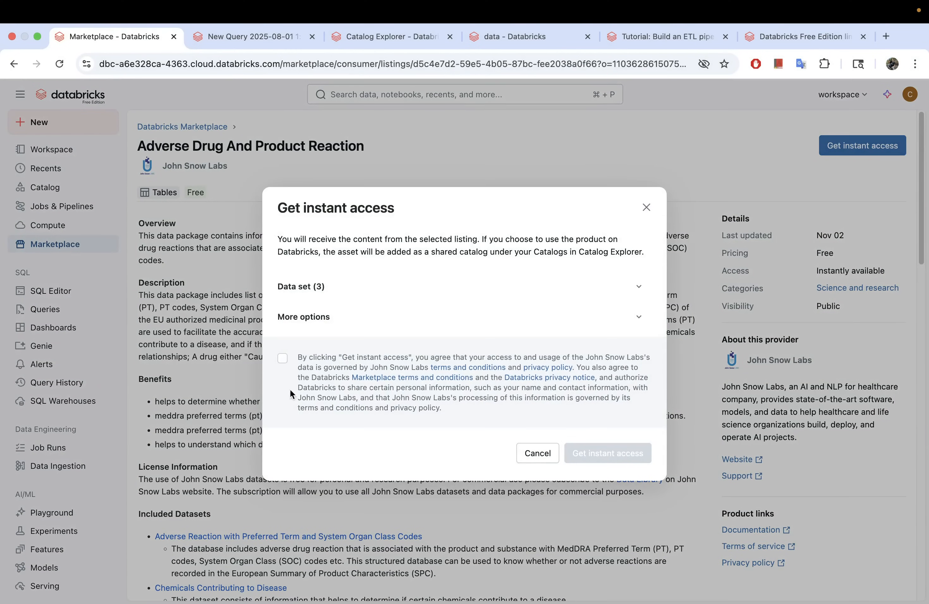
left_click(283, 357)
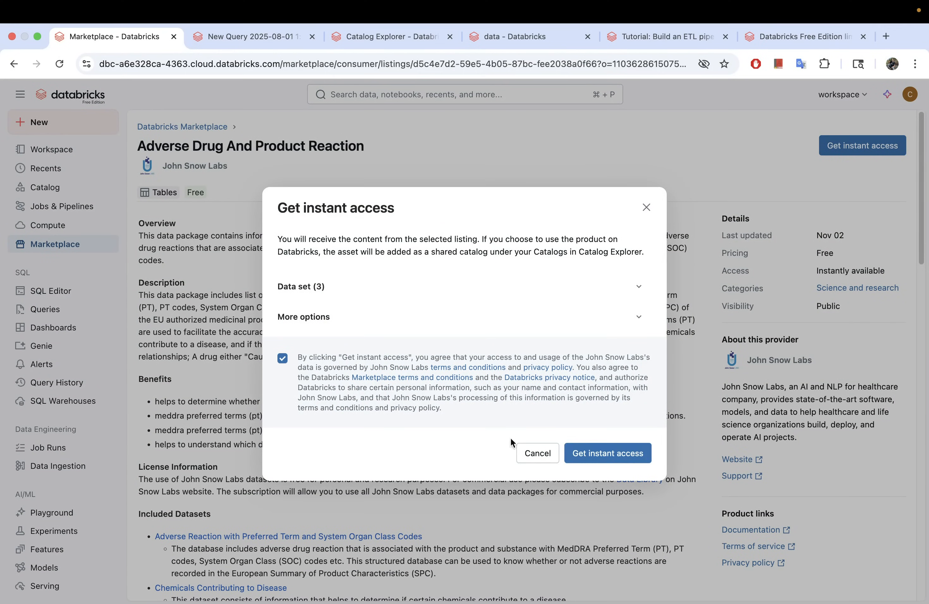
left_click(613, 464)
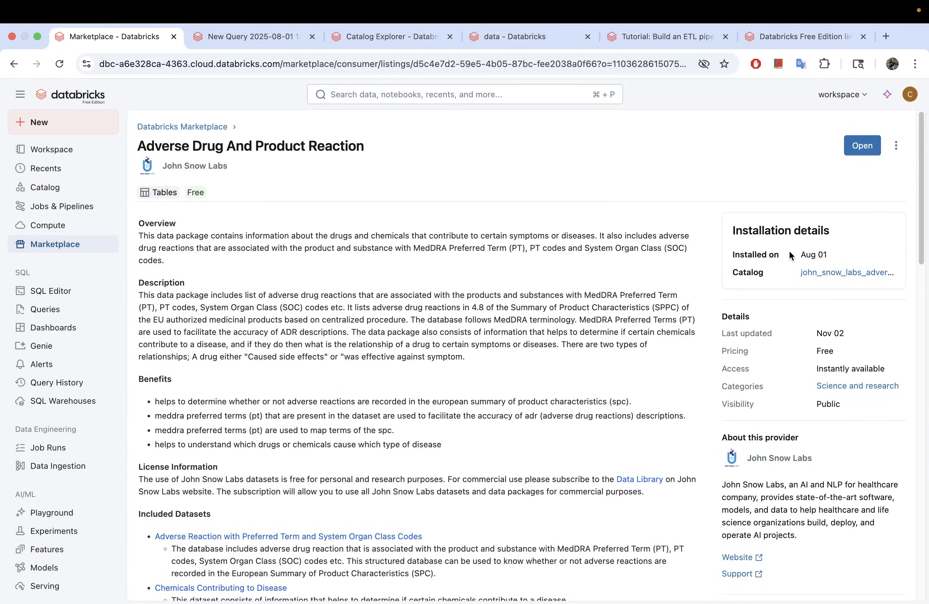
Open the installed listing's catalog and view the drug_and_product_reaction schema and the overview of its adverse_reaction_with_preferred_term_and_system_organ_class_codes table
left_click(864, 144)
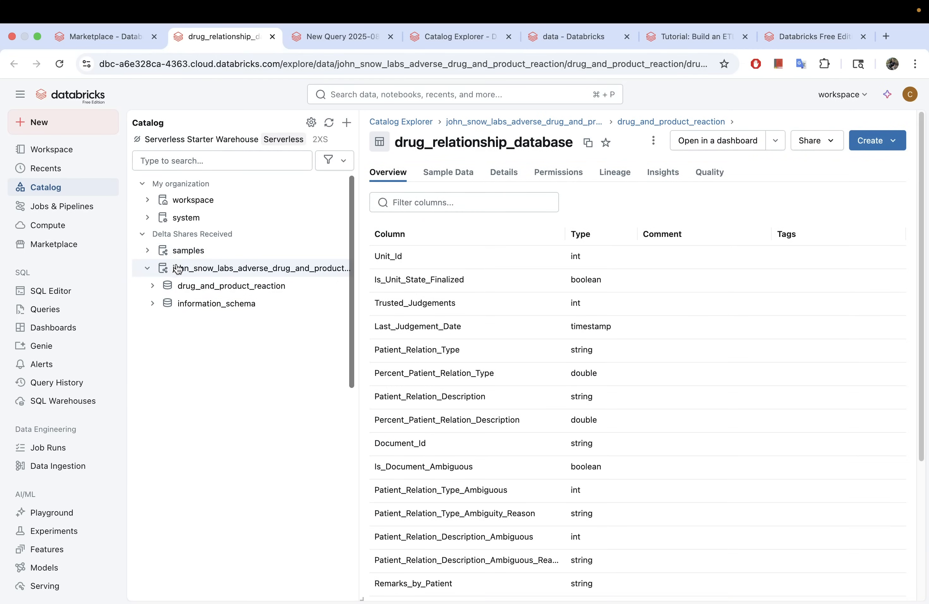
left_click(214, 286)
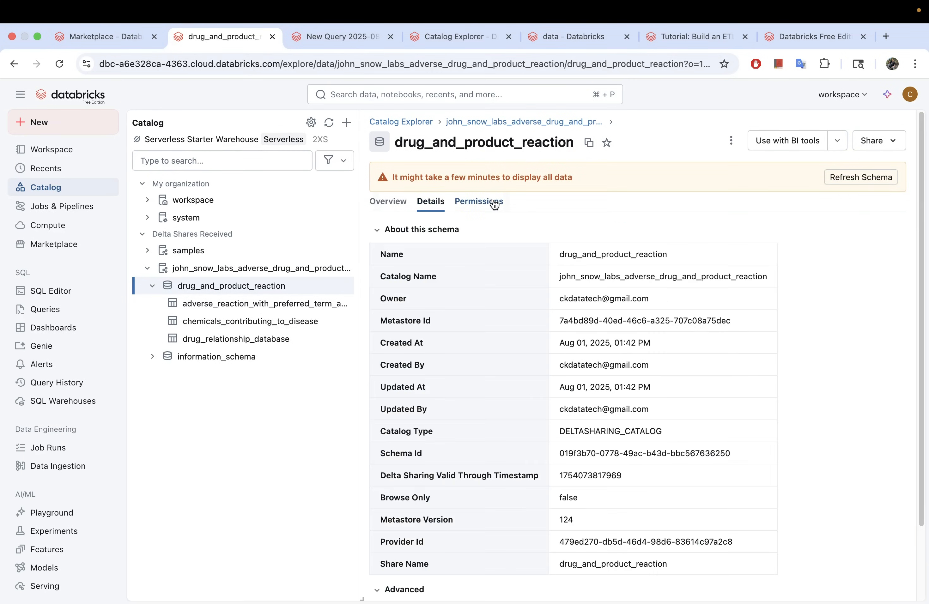
left_click(495, 203)
left_click(430, 202)
left_click(271, 303)
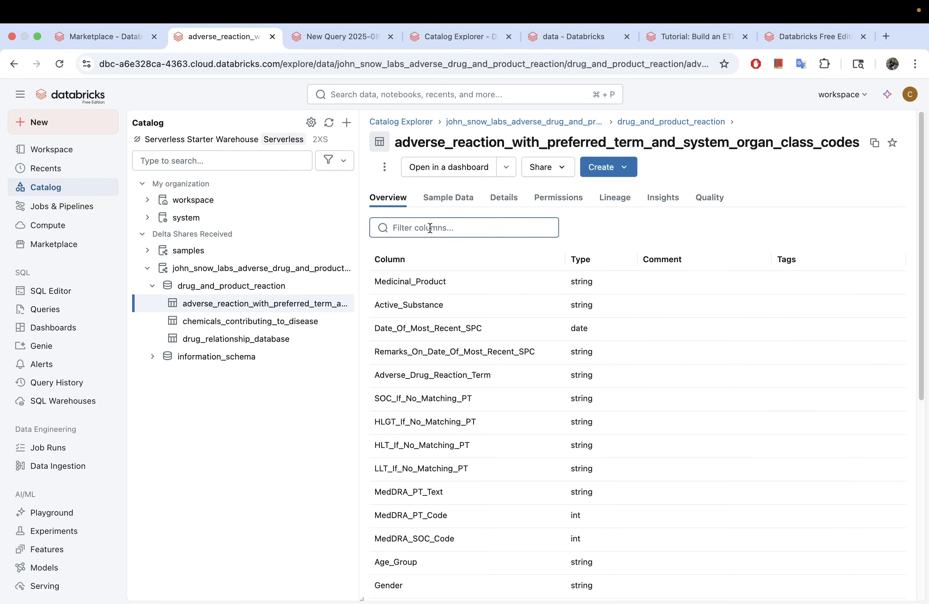
Check the adverse reaction table's sample data and the compute attachment options, then dismiss them without starting the warehouse
left_click(440, 195)
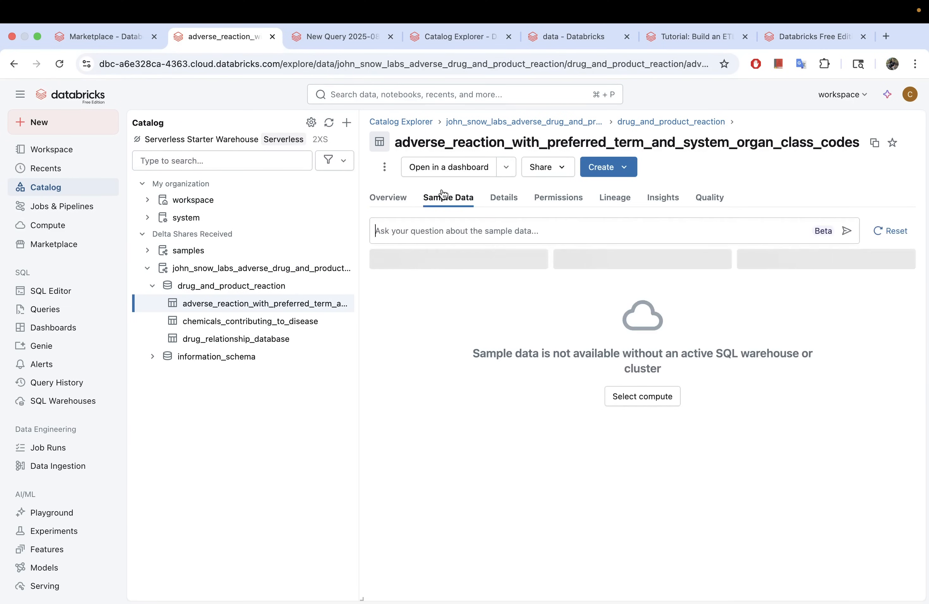
left_click(642, 394)
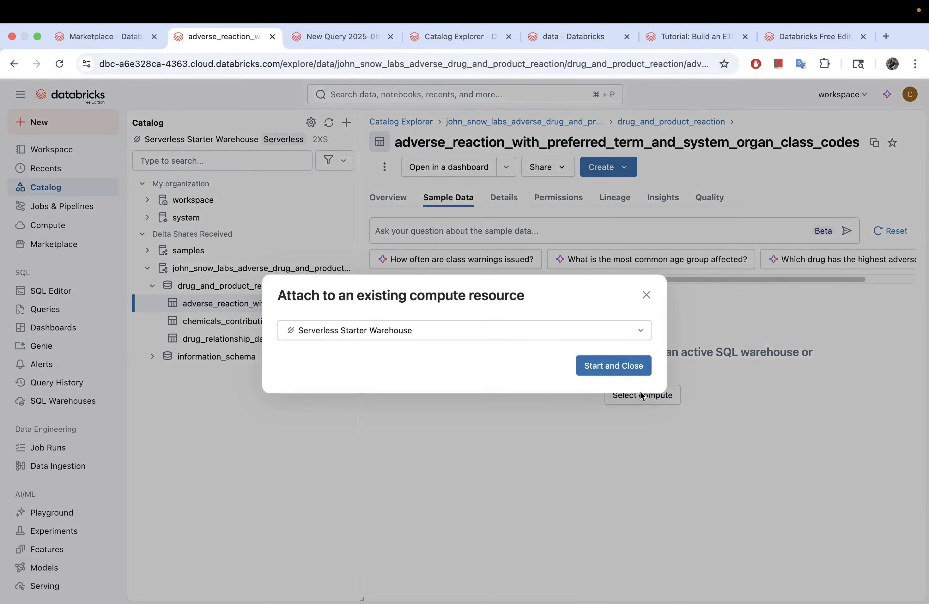
left_click(646, 294)
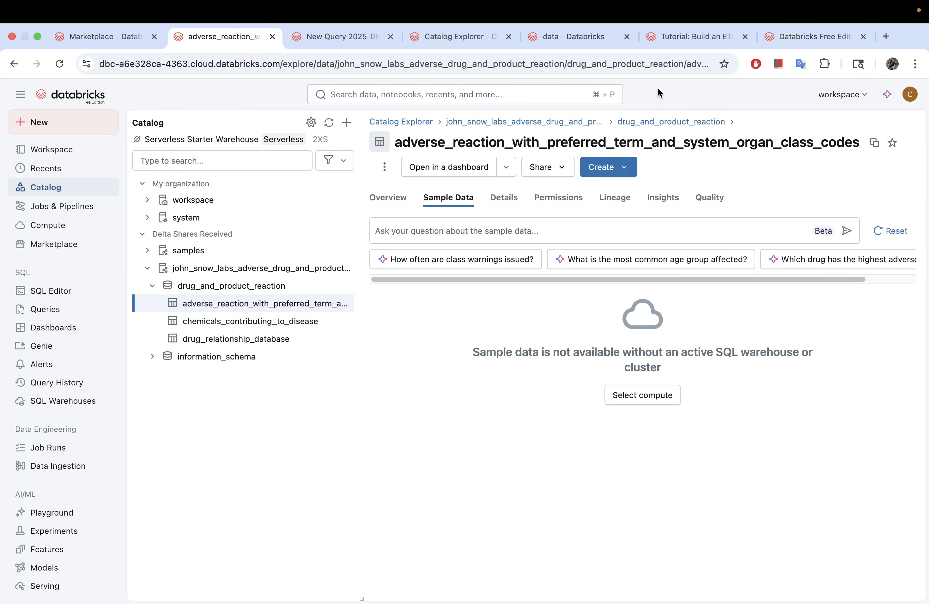
Review the compute limits on the Free Edition limitations page and the Auto Loader introduction of the Lakeflow Declarative Pipelines ETL tutorial
left_click(801, 35)
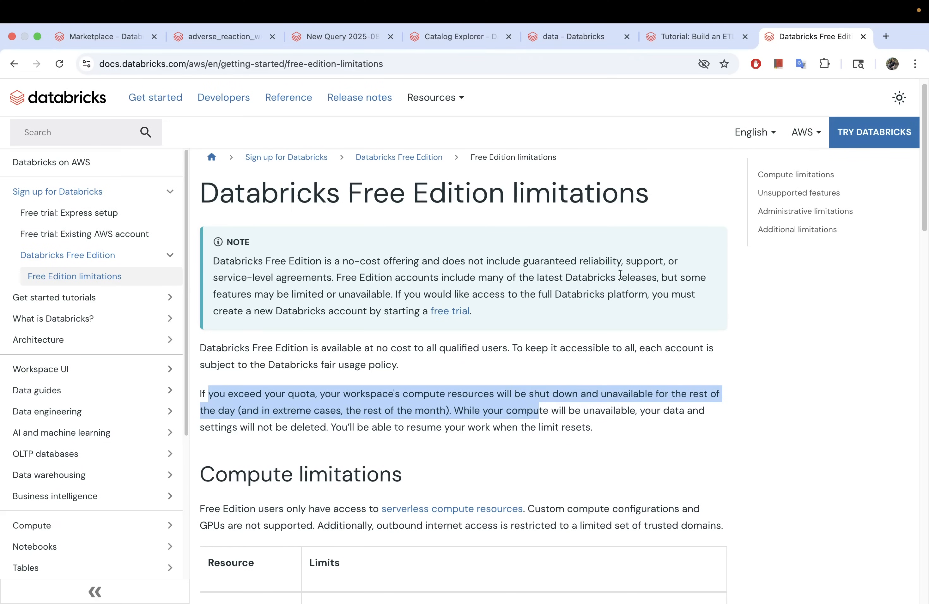
scroll(619, 268, "down", 5)
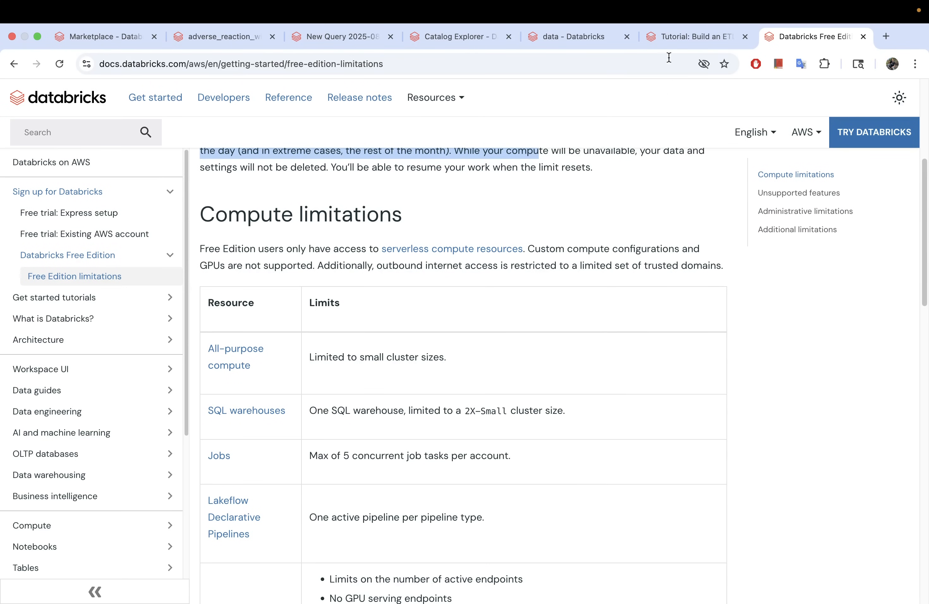
left_click(674, 36)
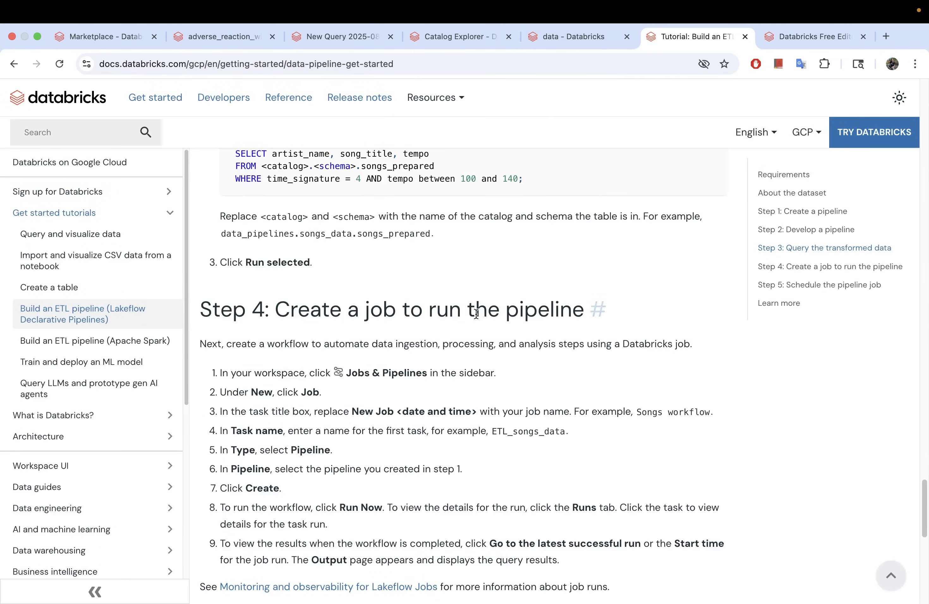
scroll(464, 291, "up", 3)
scroll(464, 292, "up", 20)
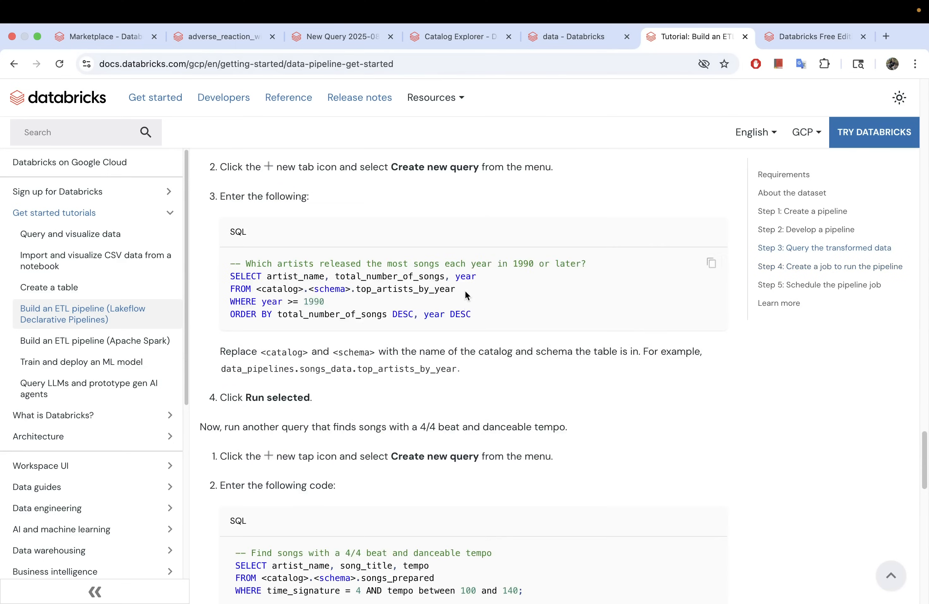
scroll(466, 294, "up", 20)
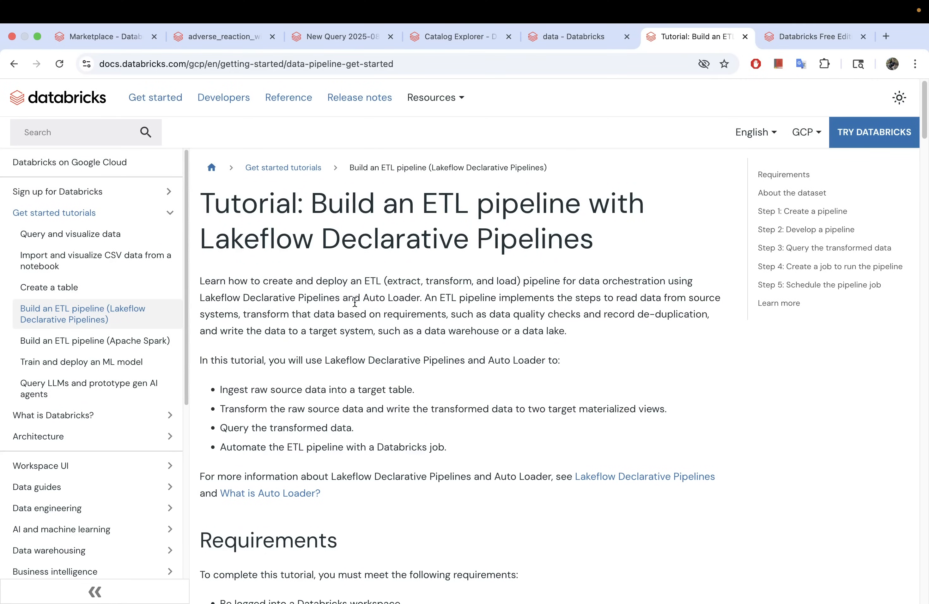
left_click_drag(363, 298, 458, 298)
Examine the tutorial's Python pipeline code, focusing on the cloudFiles format in the songs_raw streaming table
scroll(464, 339, "down", 10)
scroll(464, 339, "down", 15)
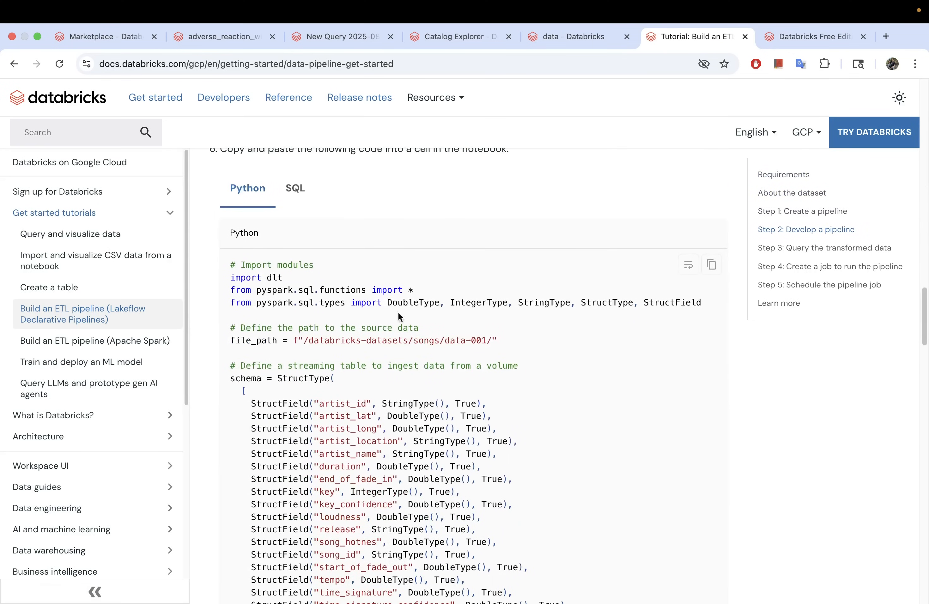
scroll(371, 403, "up", 5)
scroll(372, 403, "down", 10)
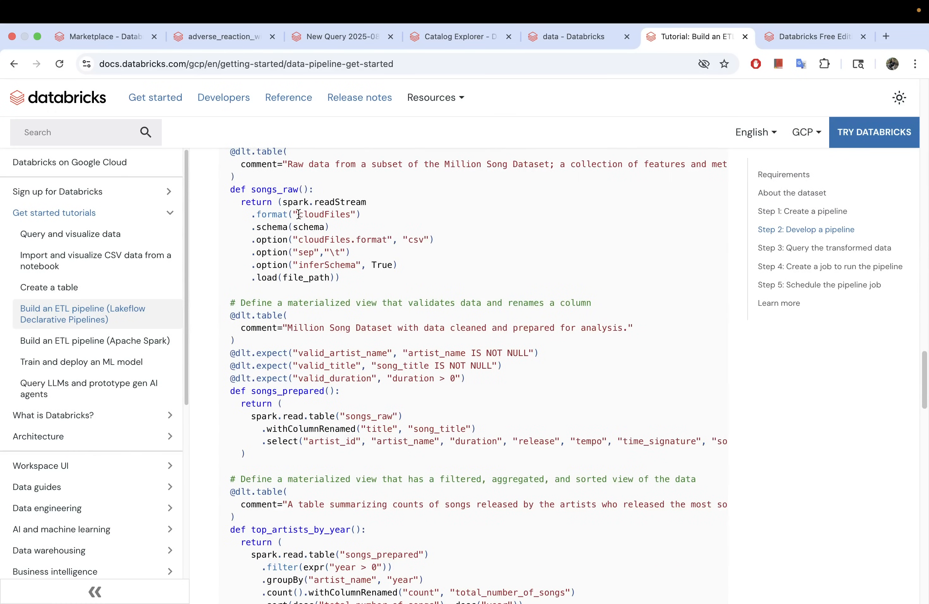
left_click_drag(298, 214, 354, 214)
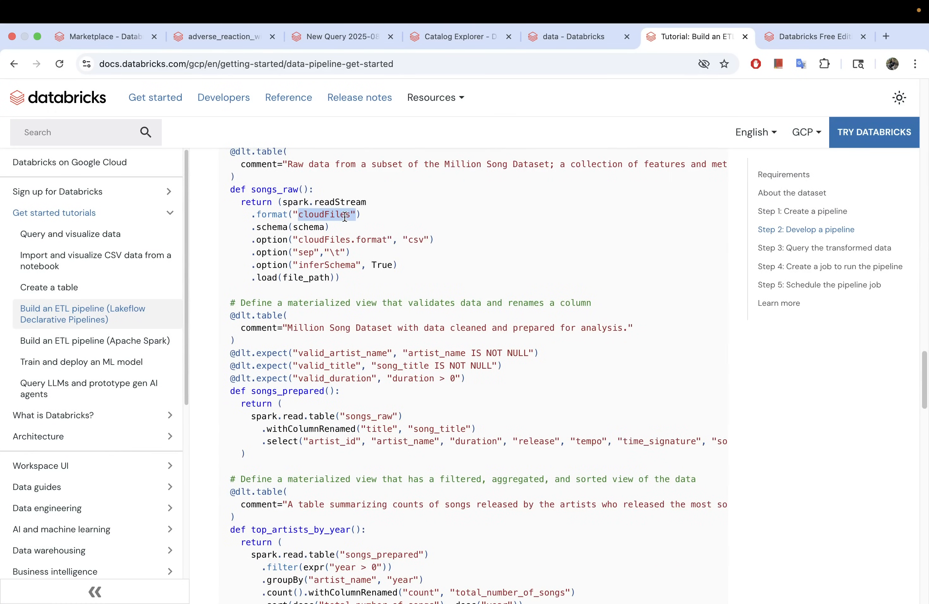
left_click(340, 218)
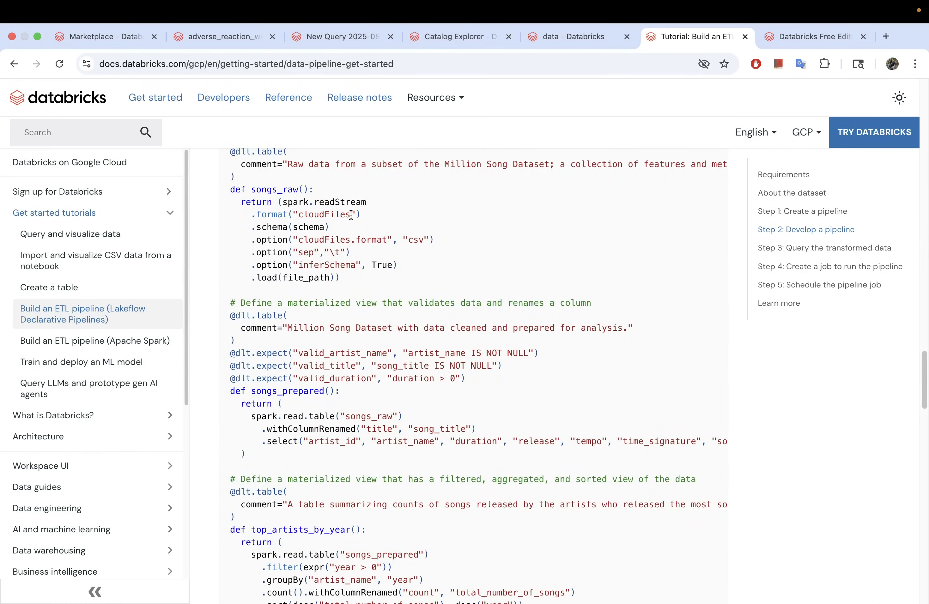
left_click_drag(351, 214, 298, 215)
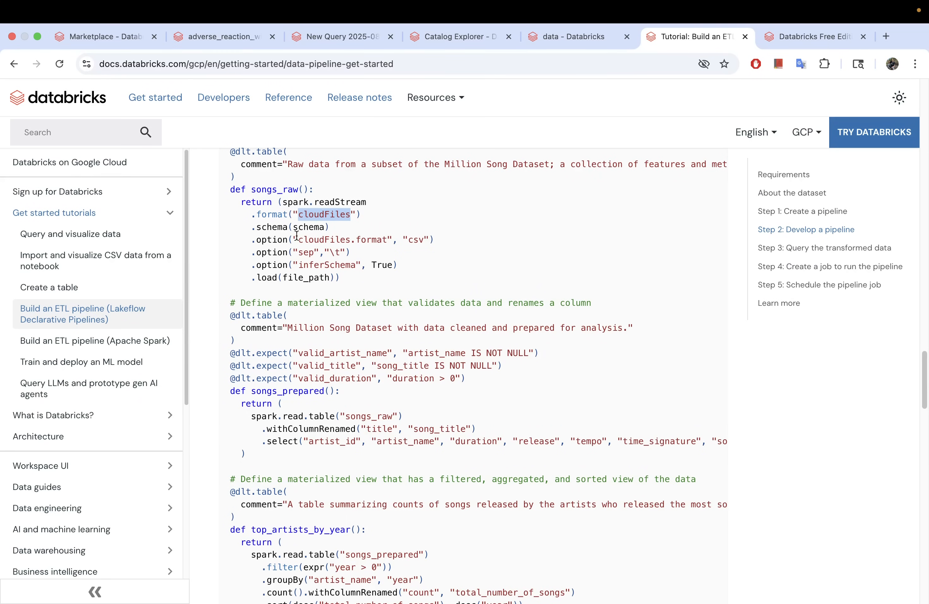
Examine the file_path source definition and the schema fields at the start of the tutorial's Python code
scroll(317, 242, "up", 2)
scroll(350, 254, "up", 12)
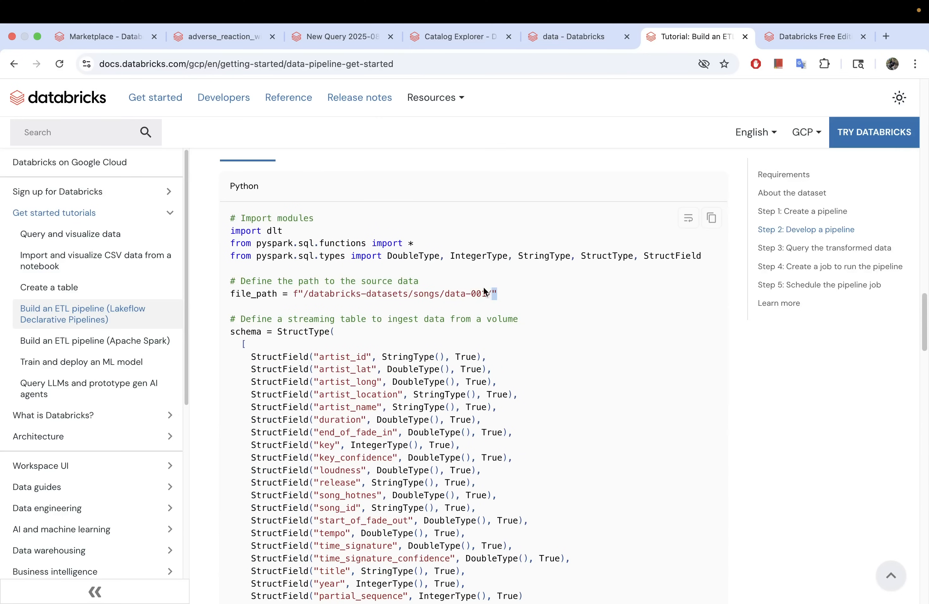
left_click_drag(497, 293, 226, 293)
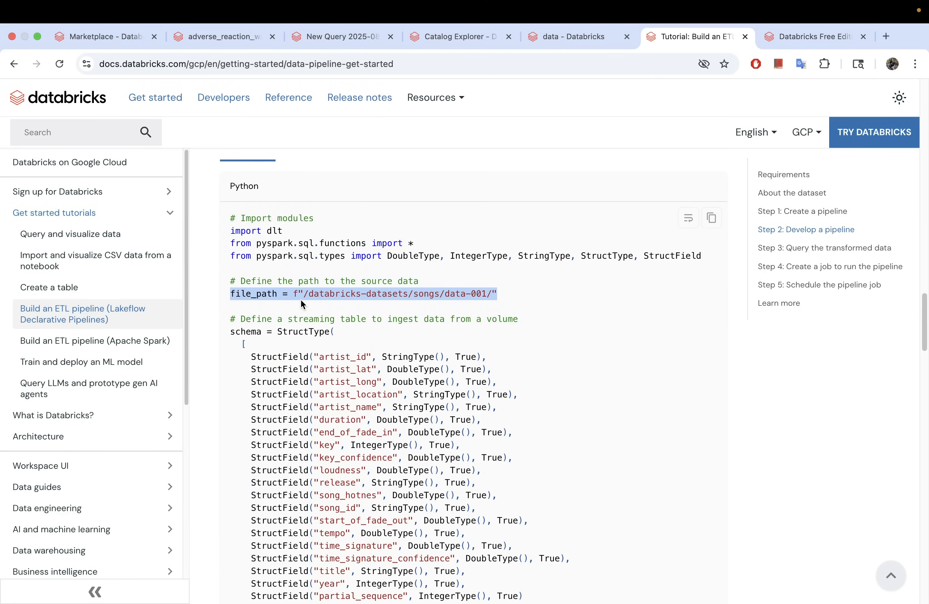
left_click(384, 365)
Read through the songs_raw, songs_prepared and top_artists_by_year table definitions down to the tutorial's Step 3
scroll(384, 367, "down", 8)
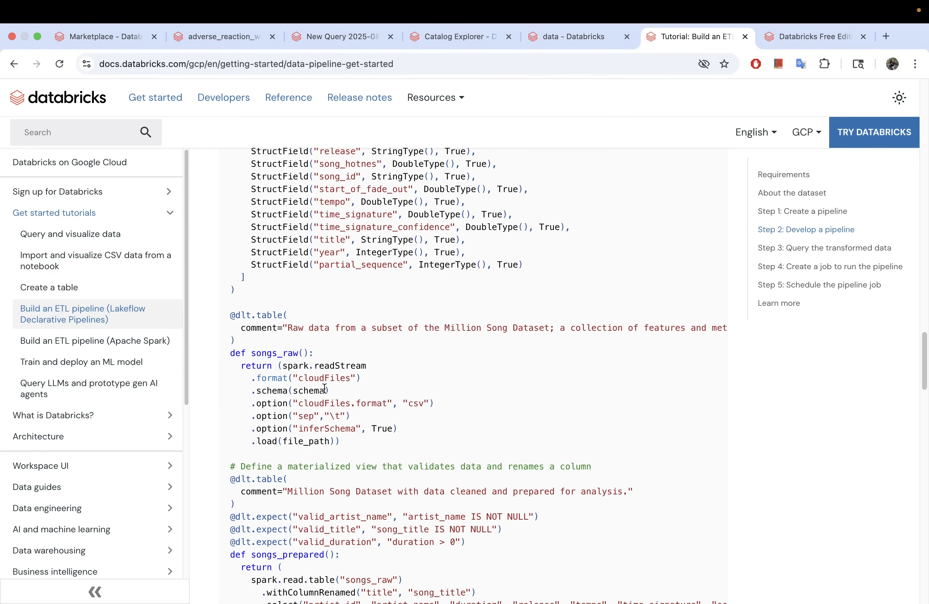
scroll(449, 427, "down", 1)
scroll(452, 427, "down", 5)
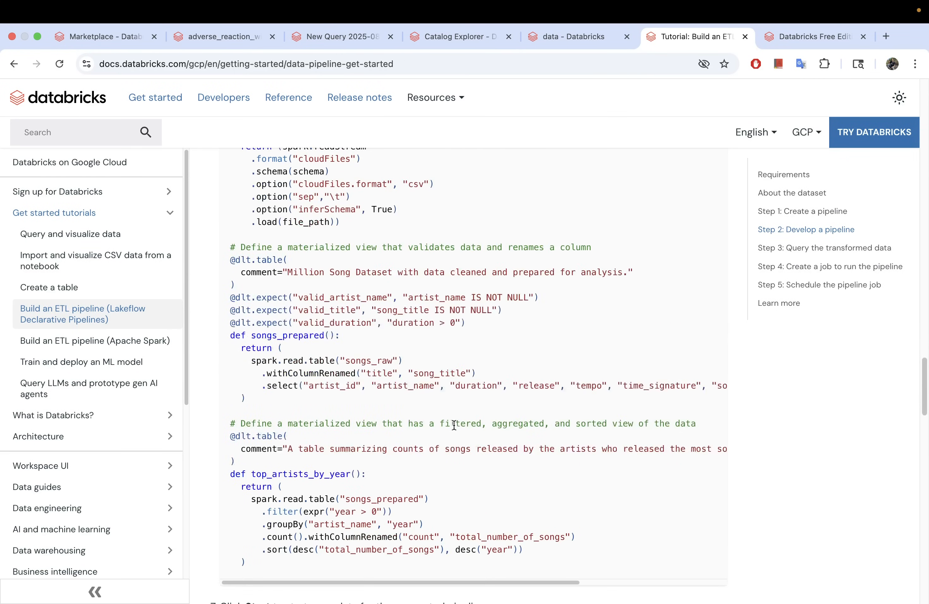
scroll(459, 427, "down", 2)
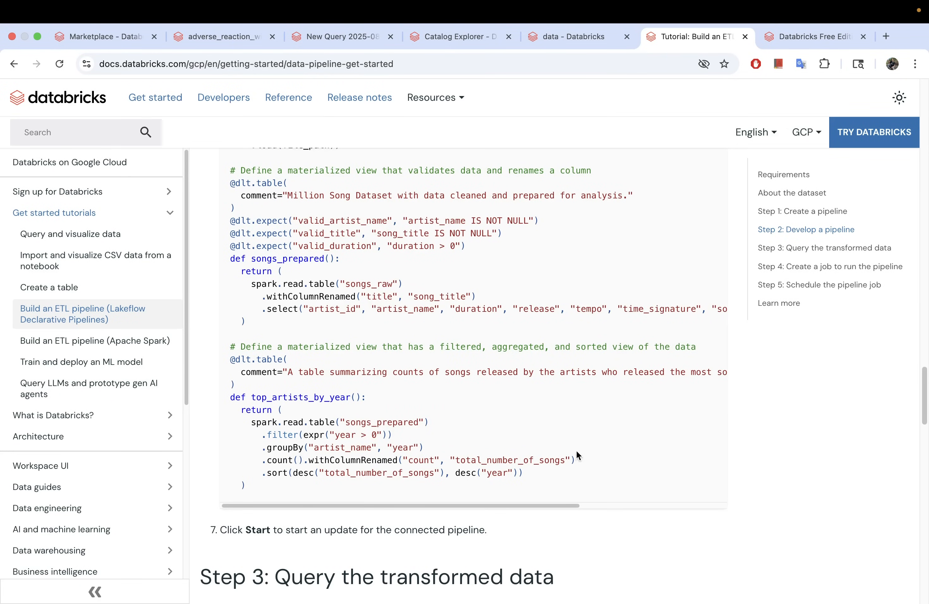
scroll(577, 452, "down", 4)
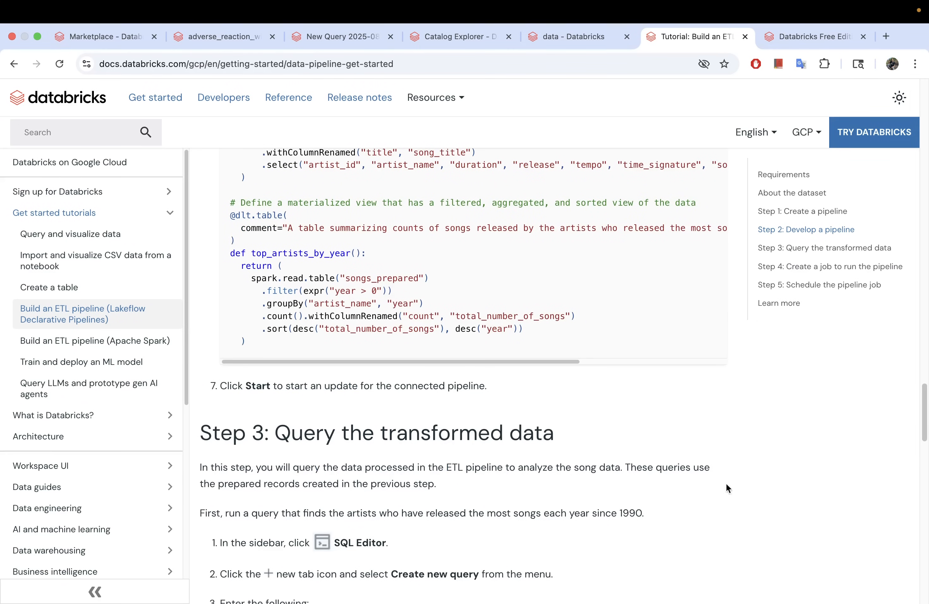
Return to the data volume in Catalog Explorer and list the tables in the workspace catalog's bronze schema
left_click(565, 37)
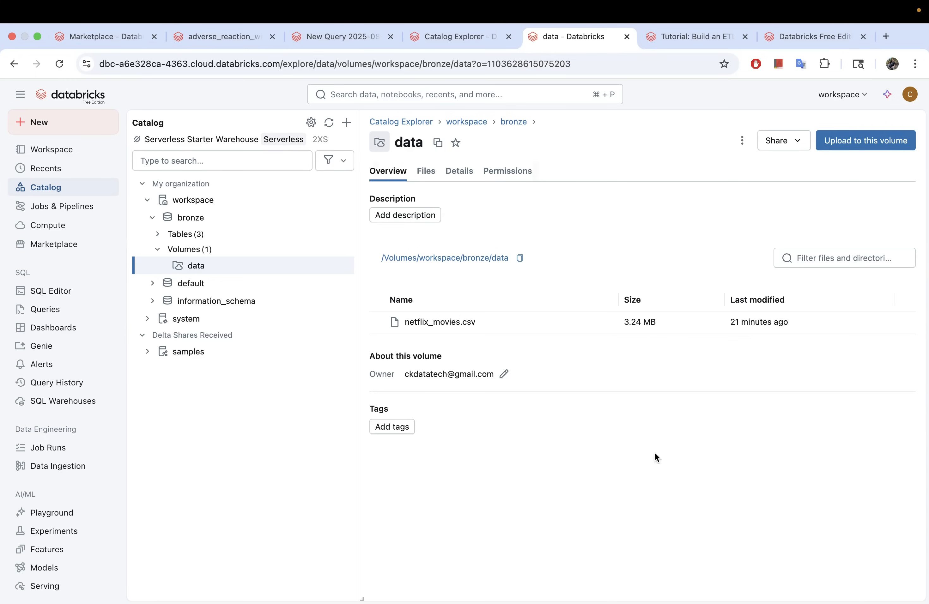
left_click(159, 235)
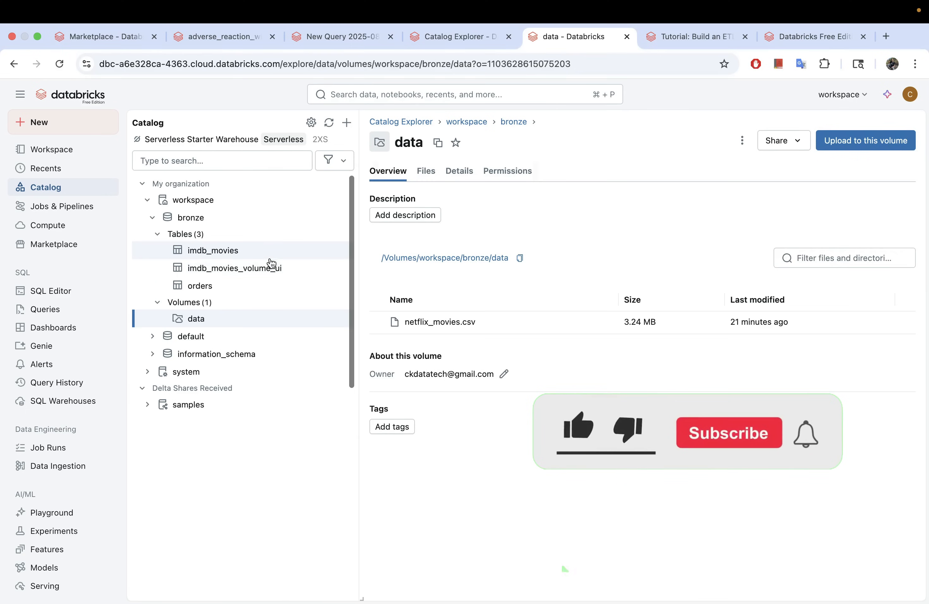